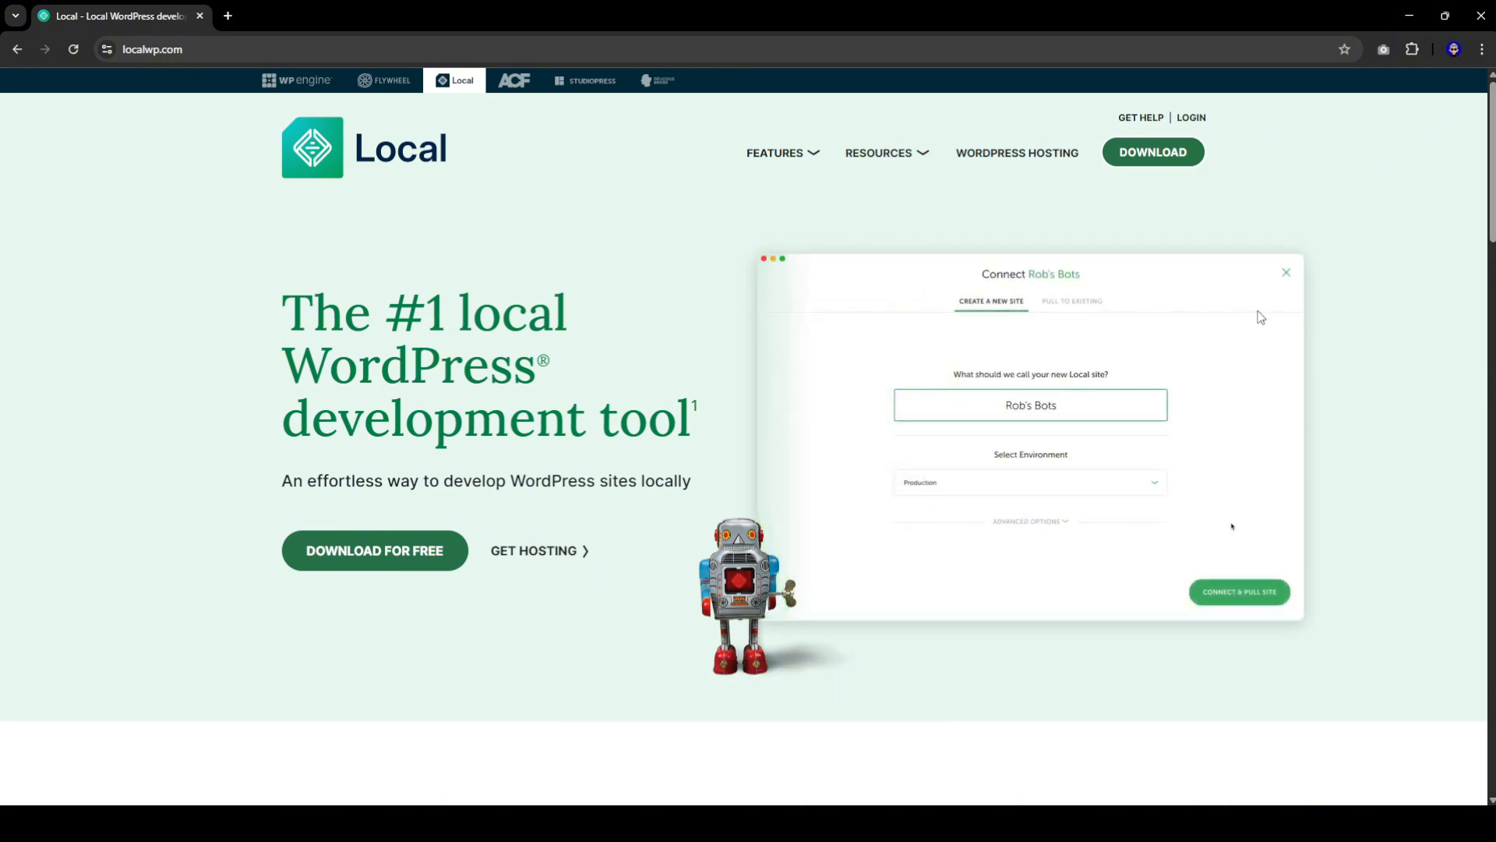
Step: Open the Download Local form and view the available platform choices
{"action": "left_click", "coordinate": [1151, 156]}
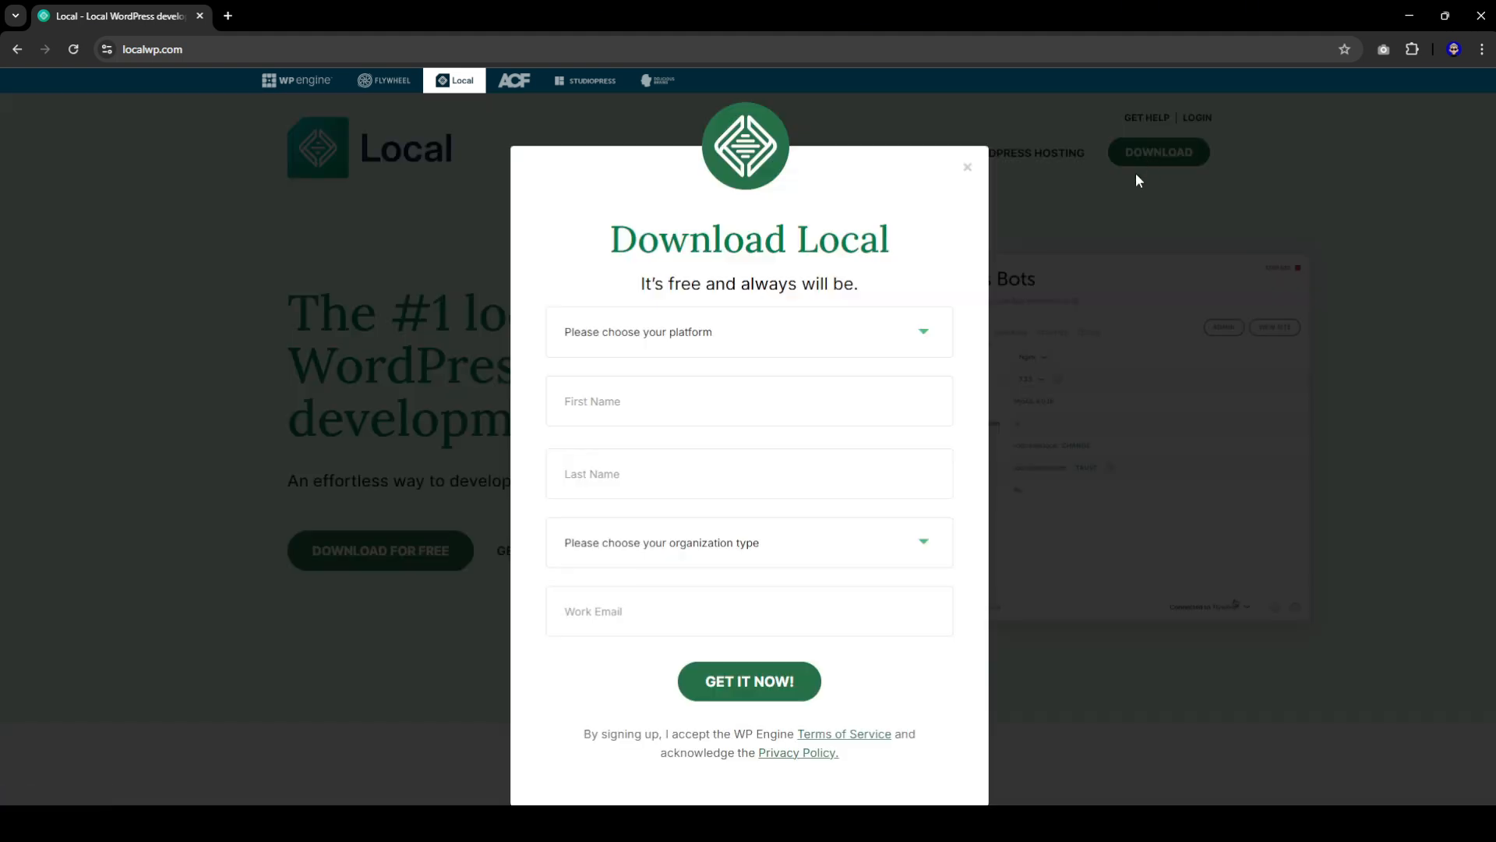
{"action": "left_click", "coordinate": [921, 341]}
{"action": "left_click", "coordinate": [921, 341]}
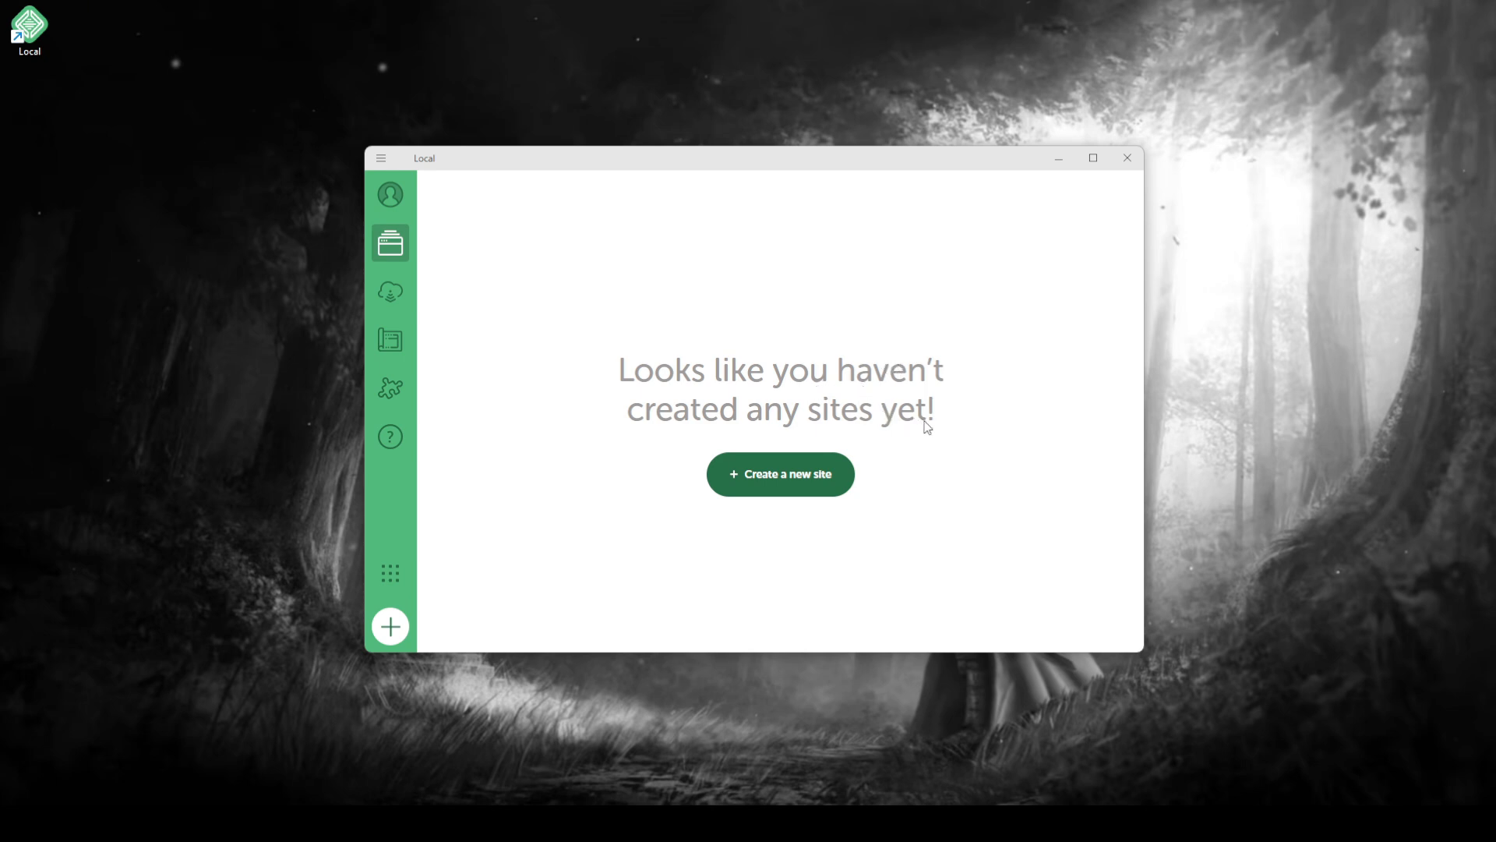
Step: In the Local app, start a new site named techbysalar and keep the default site domain and path in its advanced options
{"action": "left_click", "coordinate": [786, 489]}
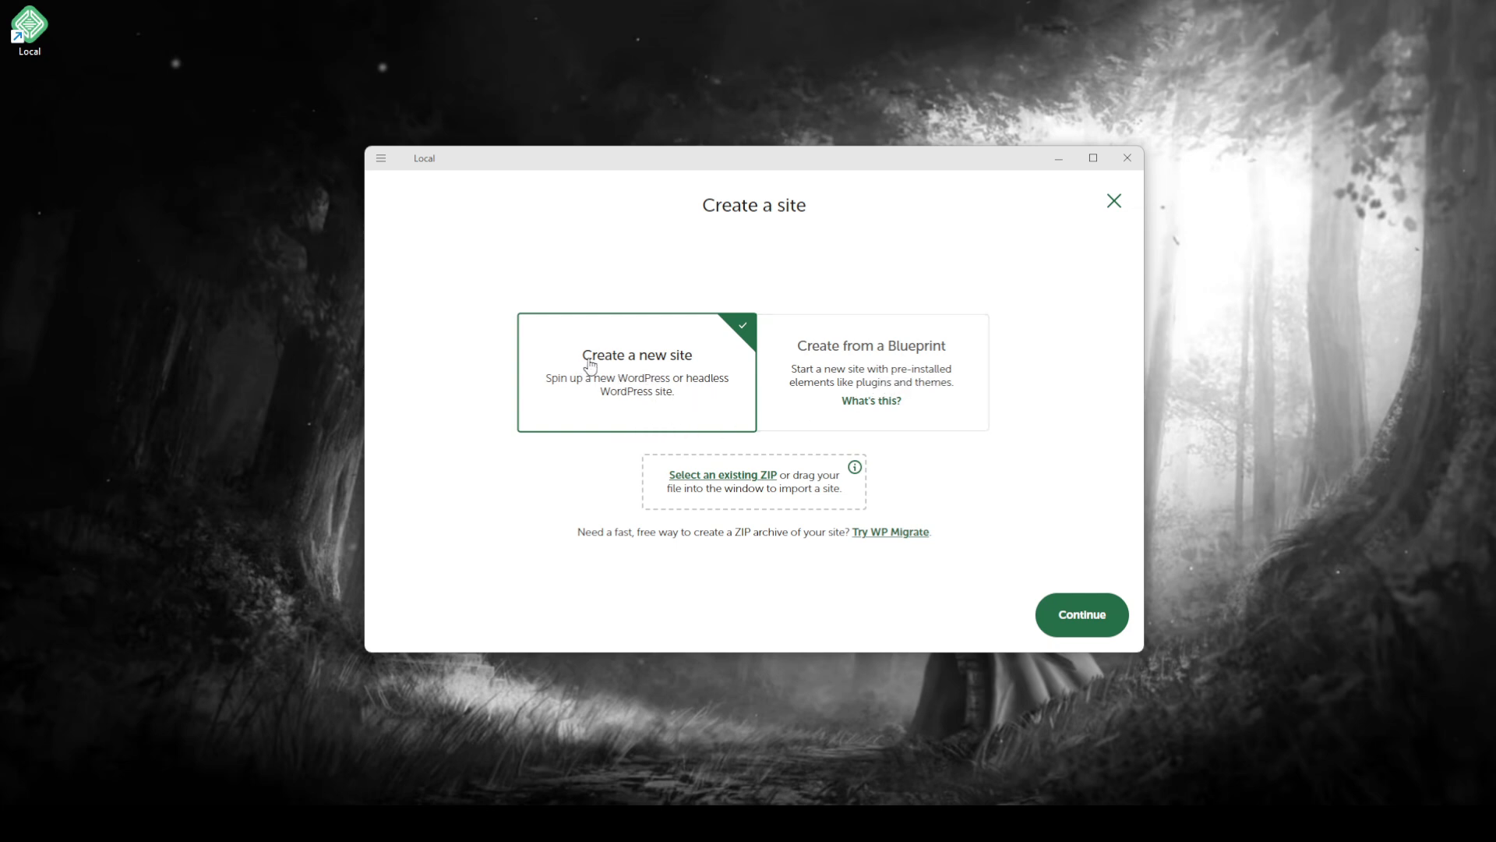
{"action": "left_click", "coordinate": [1079, 622]}
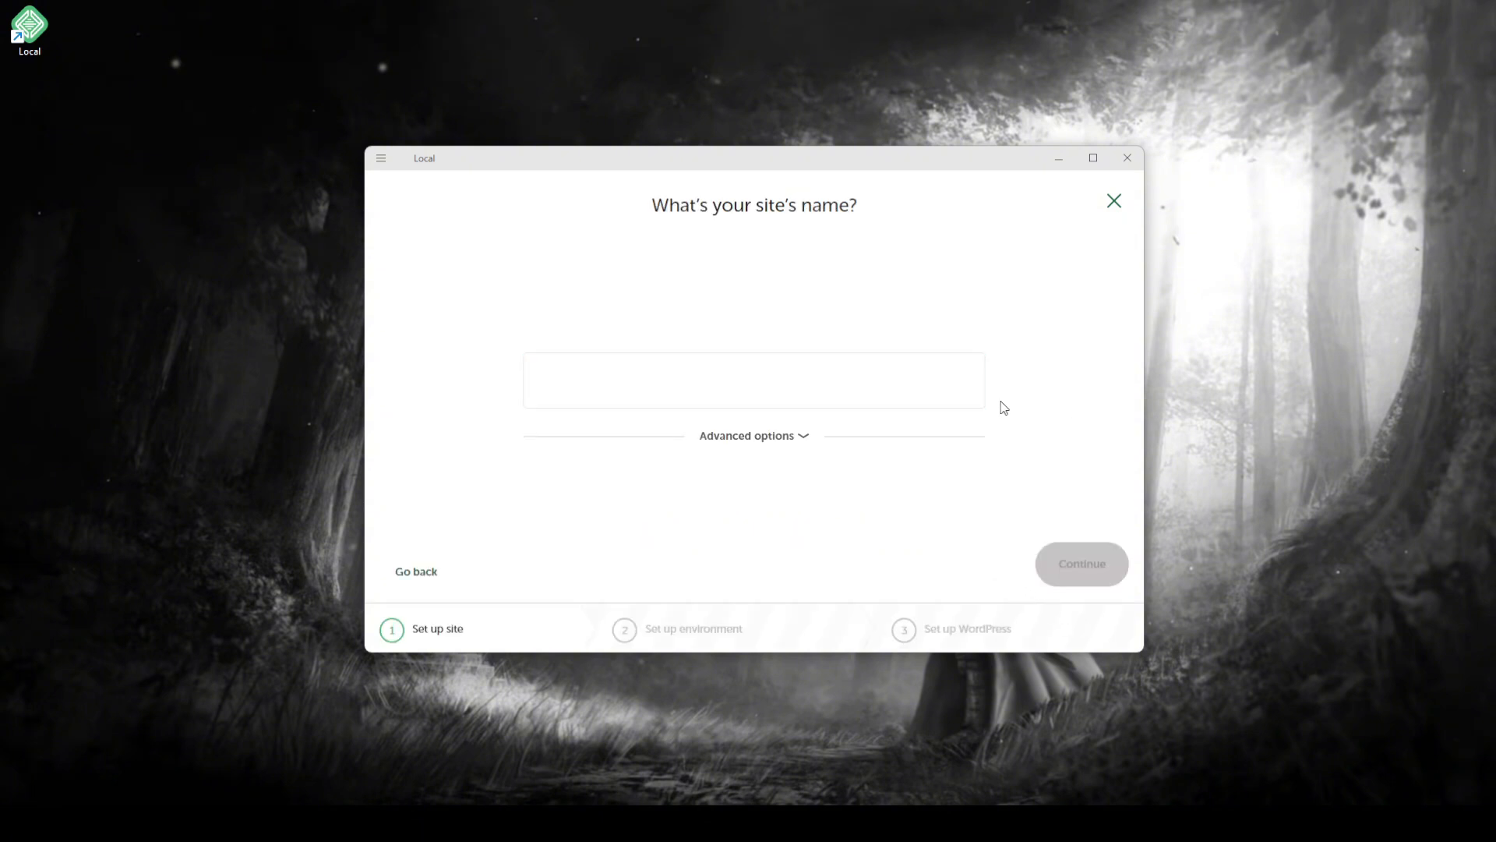
{"action": "left_click", "coordinate": [927, 394]}
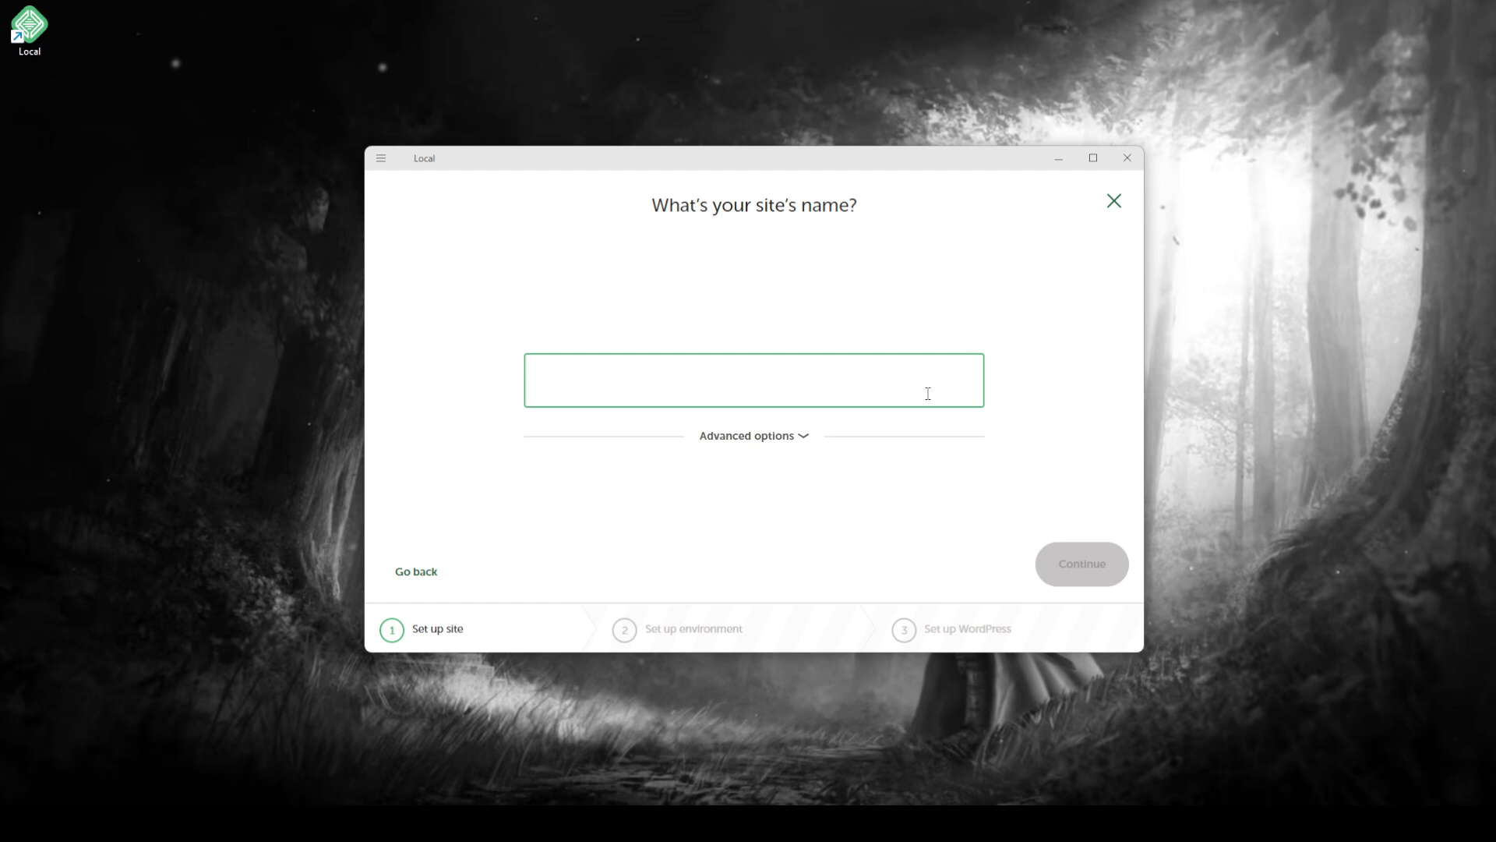
{"action": "type", "text": "tech"}
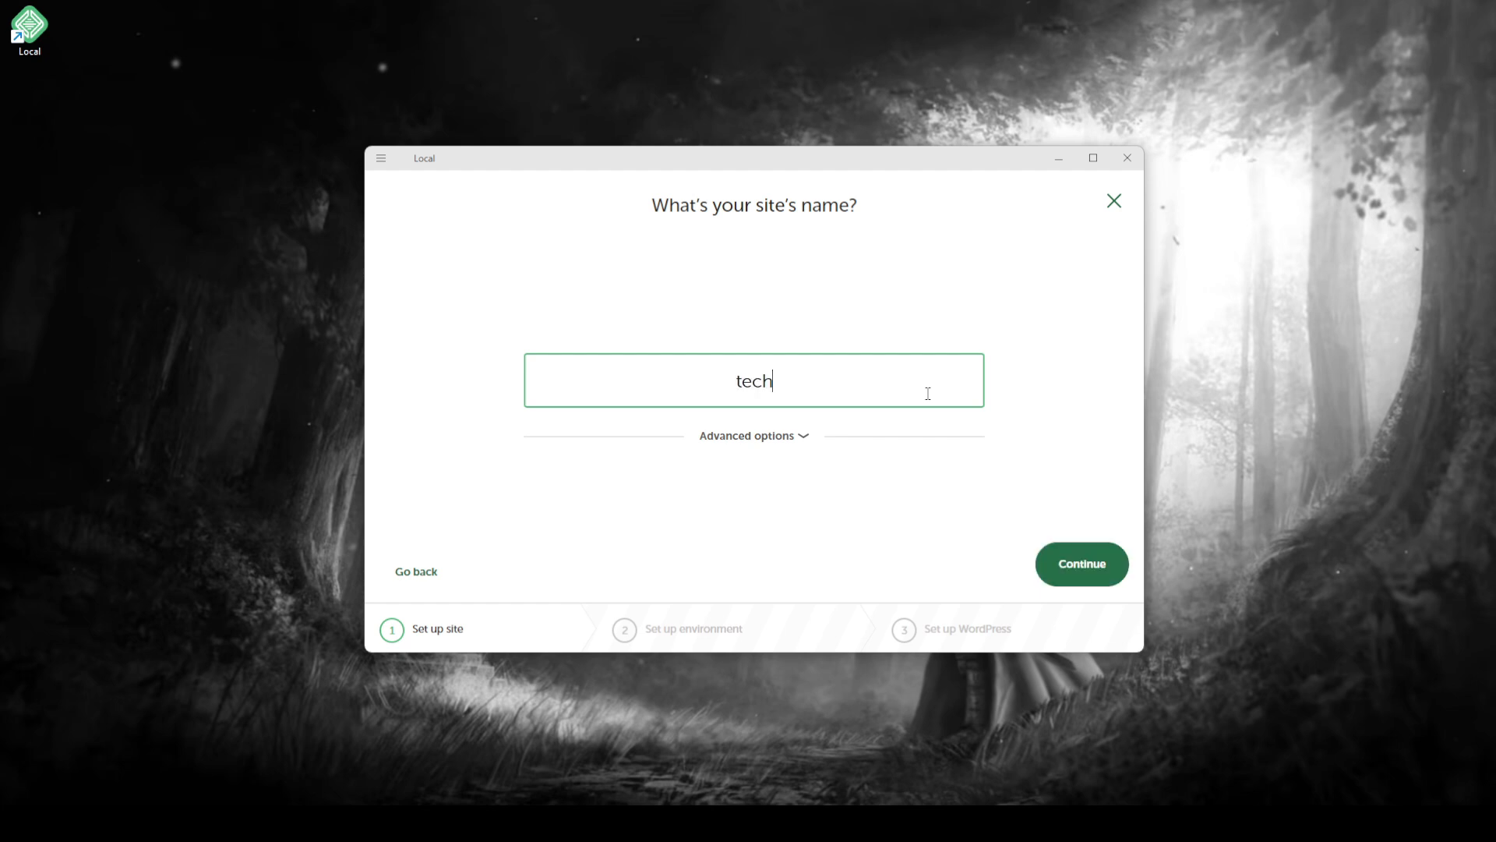
{"action": "type", "text": "bysalar"}
{"action": "left_click", "coordinate": [771, 438]}
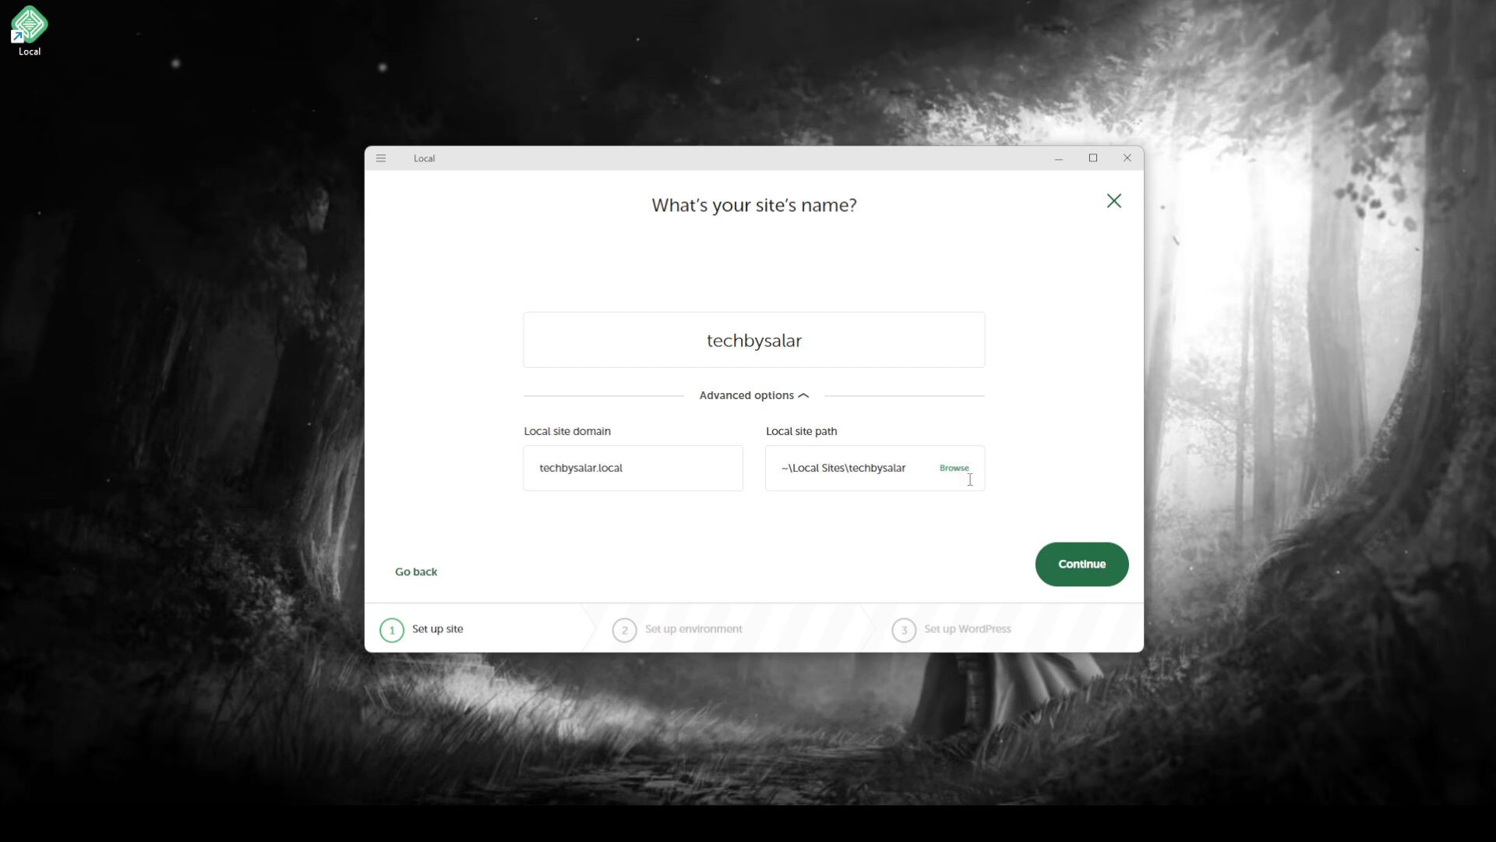
{"action": "left_click", "coordinate": [1079, 567]}
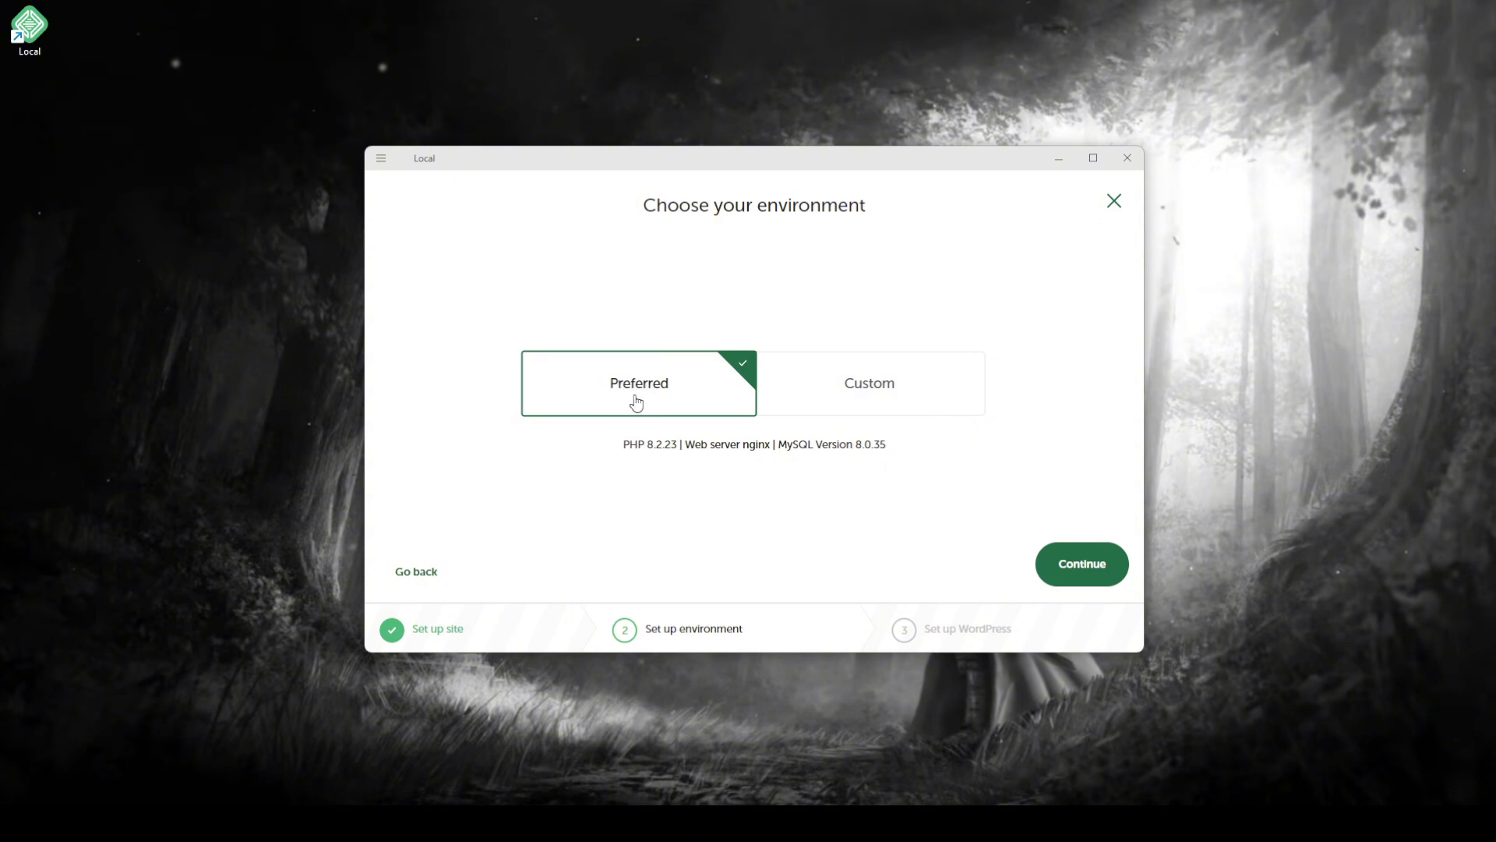
Step: Keep the Preferred environment, enter techbysalar as the WordPress username, fill in the WordPress password, and add the site
{"action": "left_click", "coordinate": [1088, 568]}
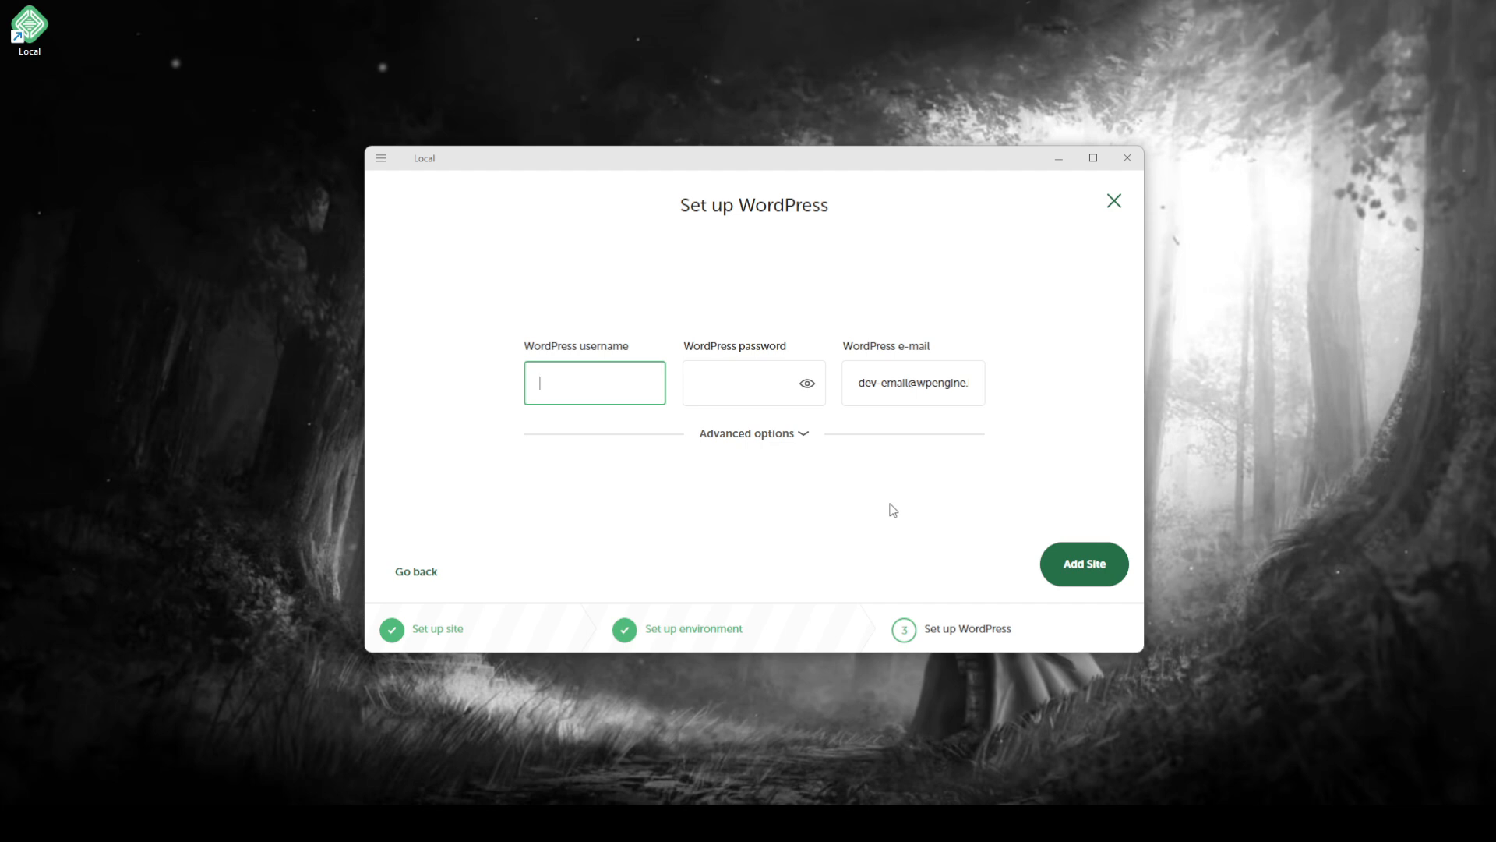
{"action": "type", "text": "techbysalar"}
{"action": "key", "text": "Tab"}
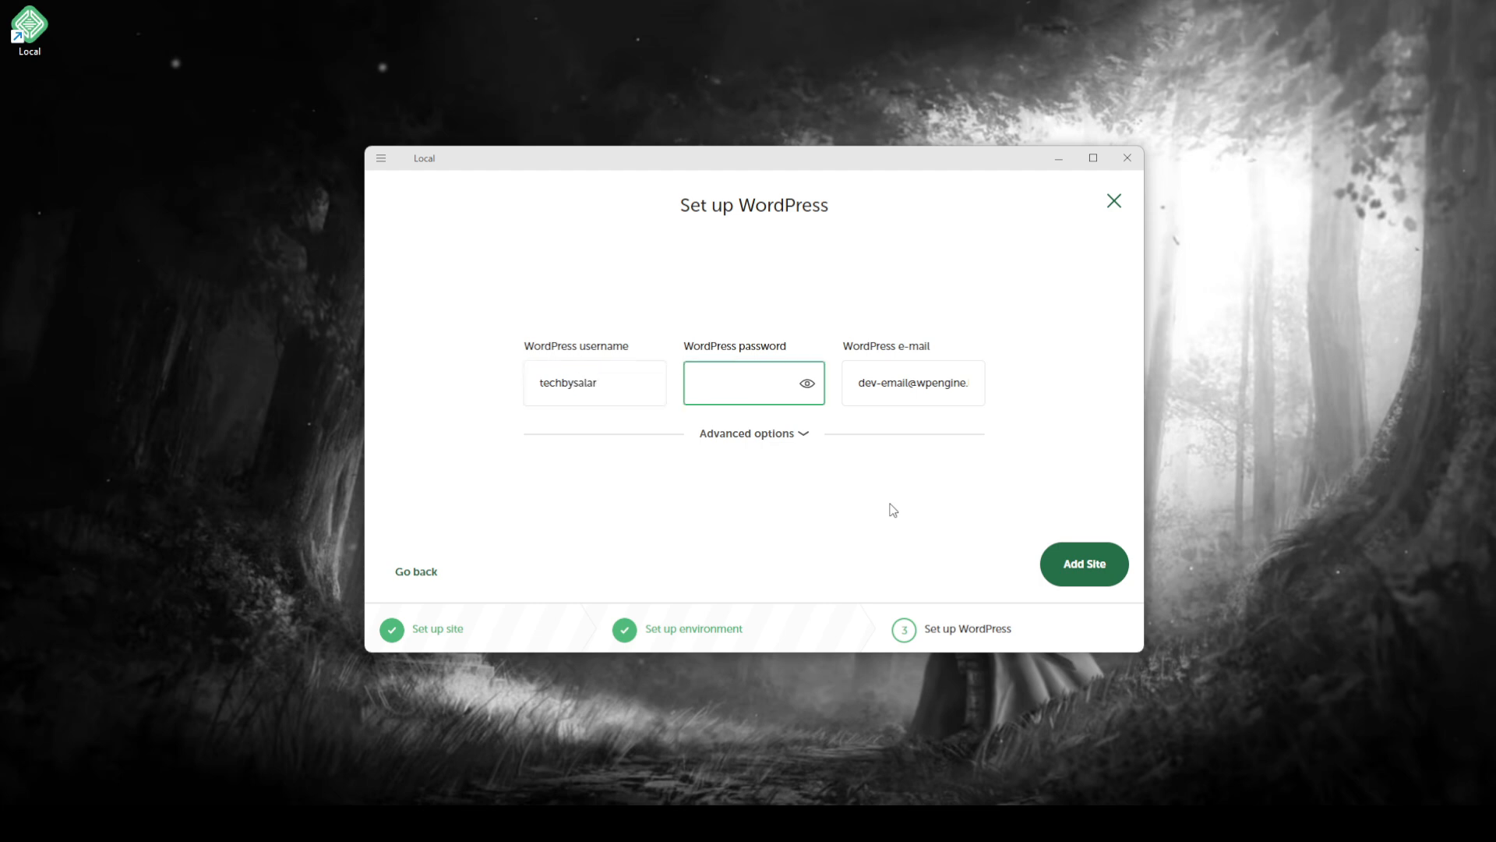
{"action": "type", "text": "••••••••••••••"}
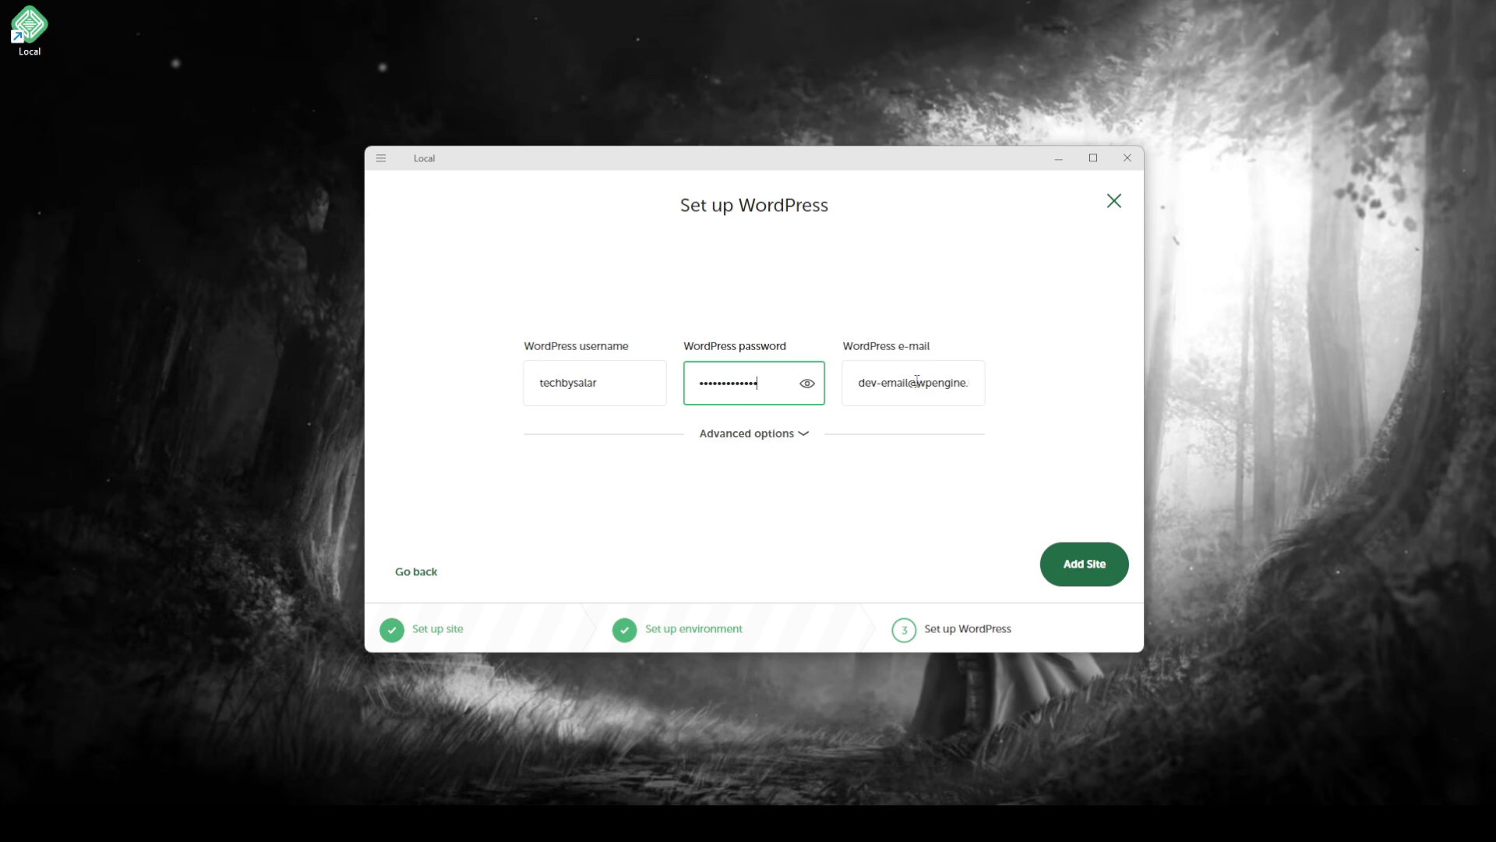
{"action": "left_click", "coordinate": [1086, 575]}
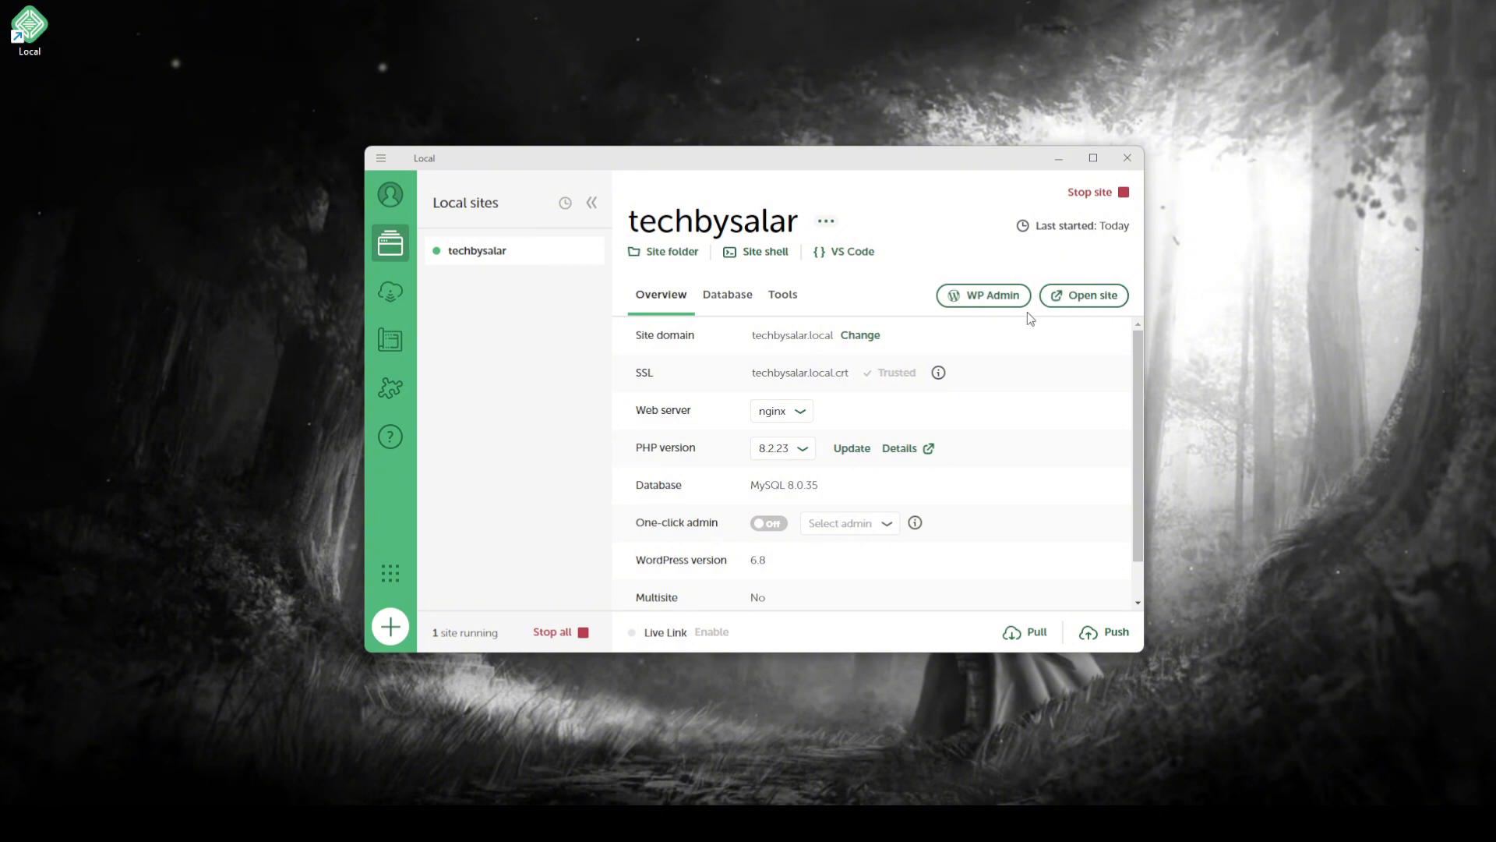
Step: Enable one-click admin for the techbysalar site and open its WordPress admin dashboard in the browser
{"action": "left_click", "coordinate": [770, 528]}
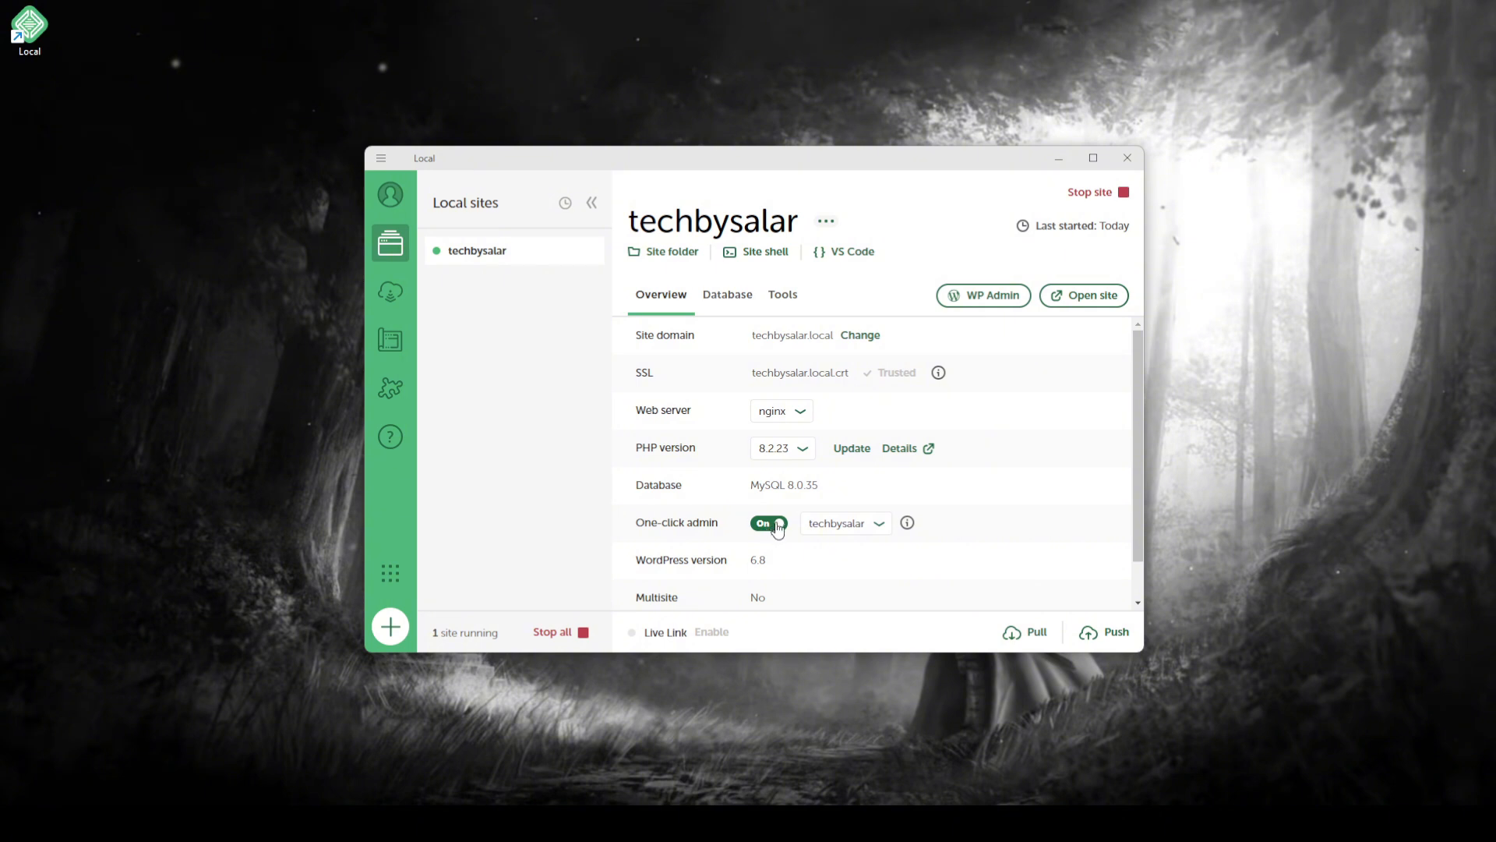
{"action": "left_click", "coordinate": [984, 302]}
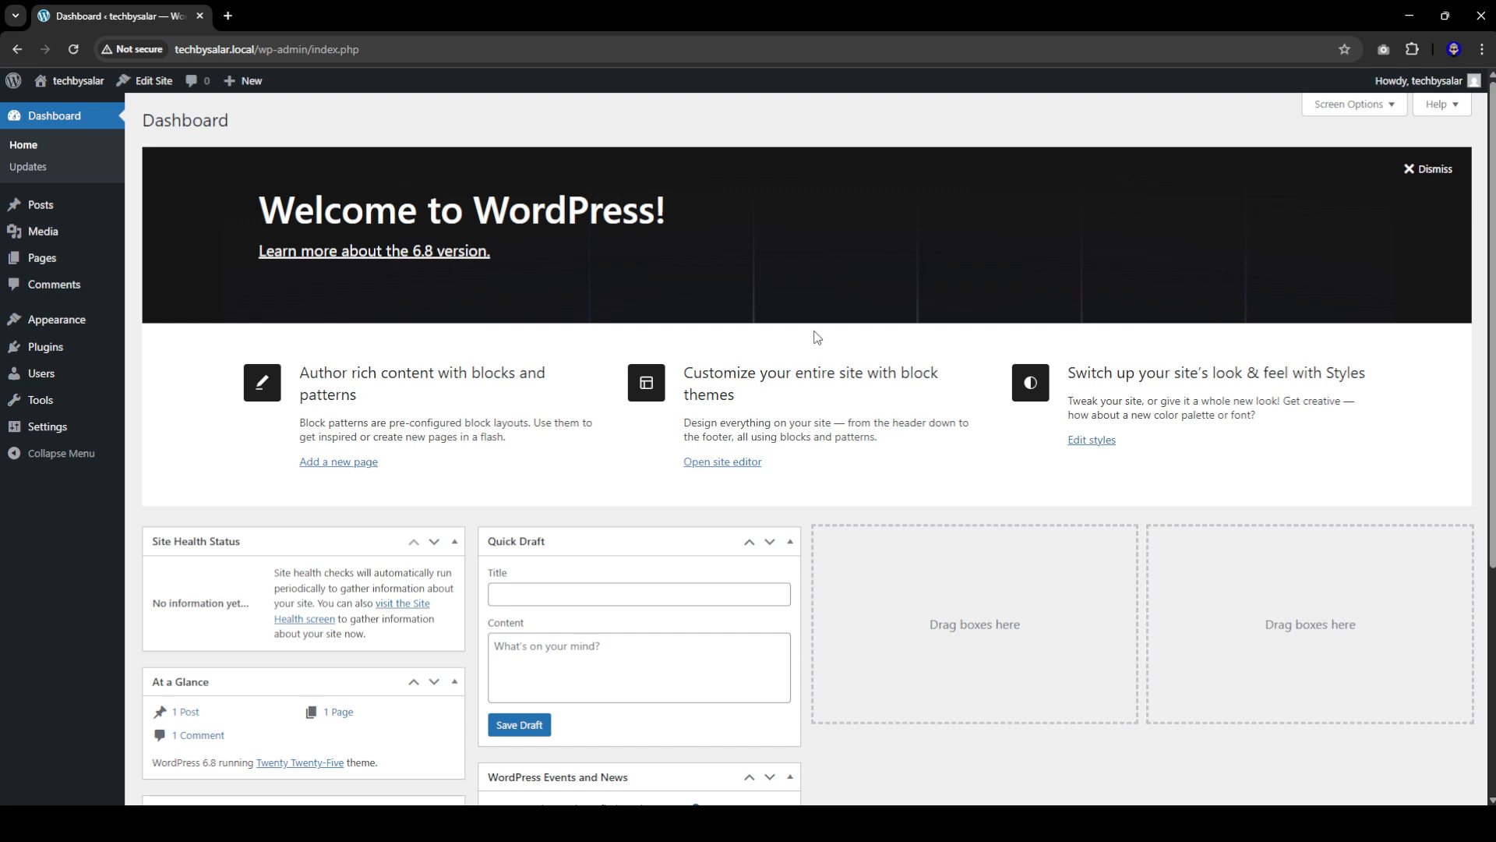
Step: Install the Astra theme from the popular WordPress themes and activate it
{"action": "mouse_move", "coordinate": [71, 328]}
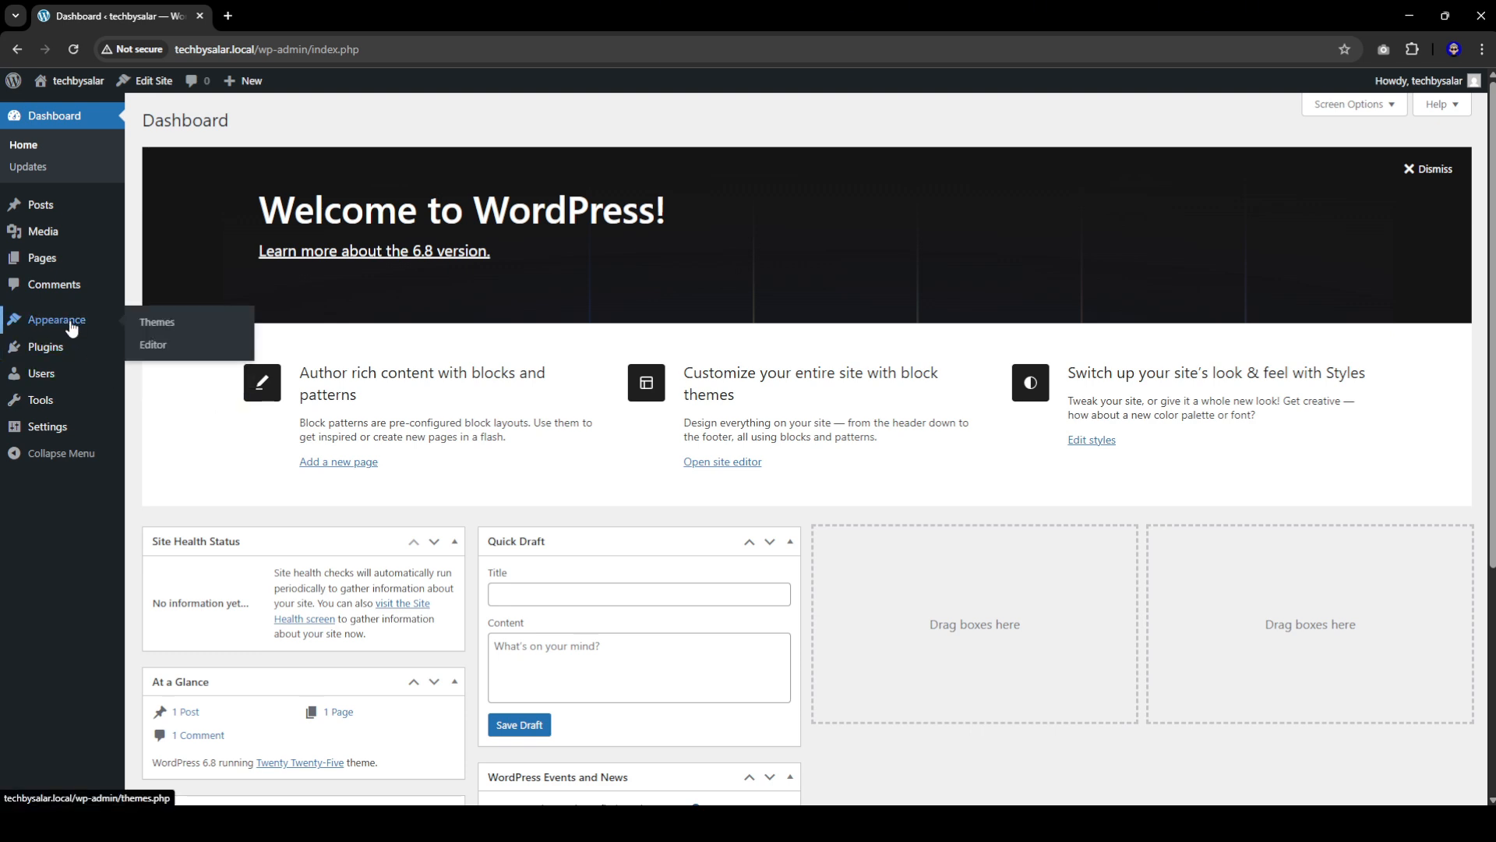
{"action": "left_click", "coordinate": [168, 331]}
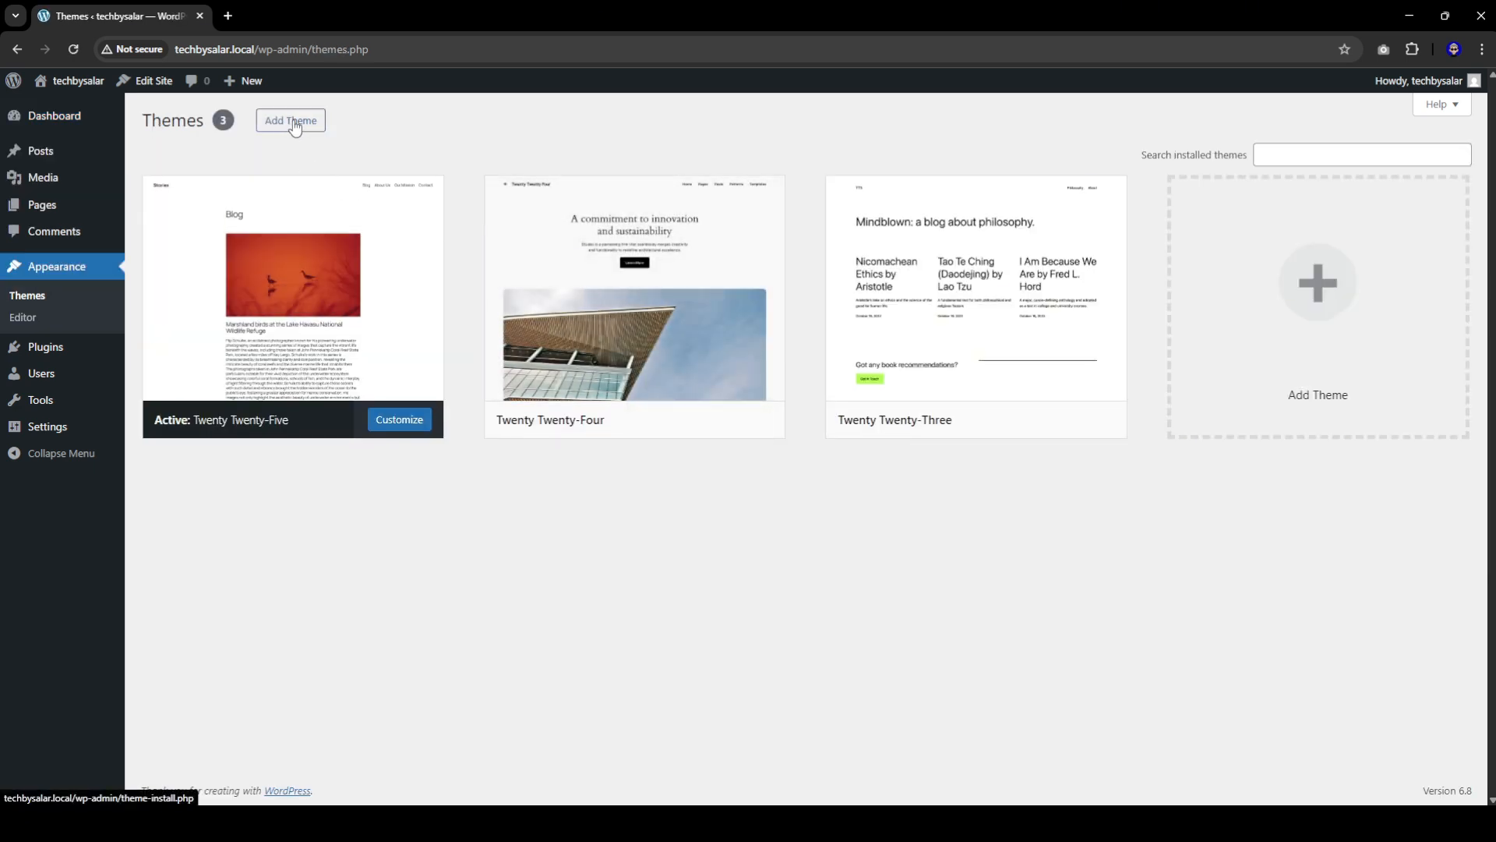
{"action": "left_click", "coordinate": [292, 130]}
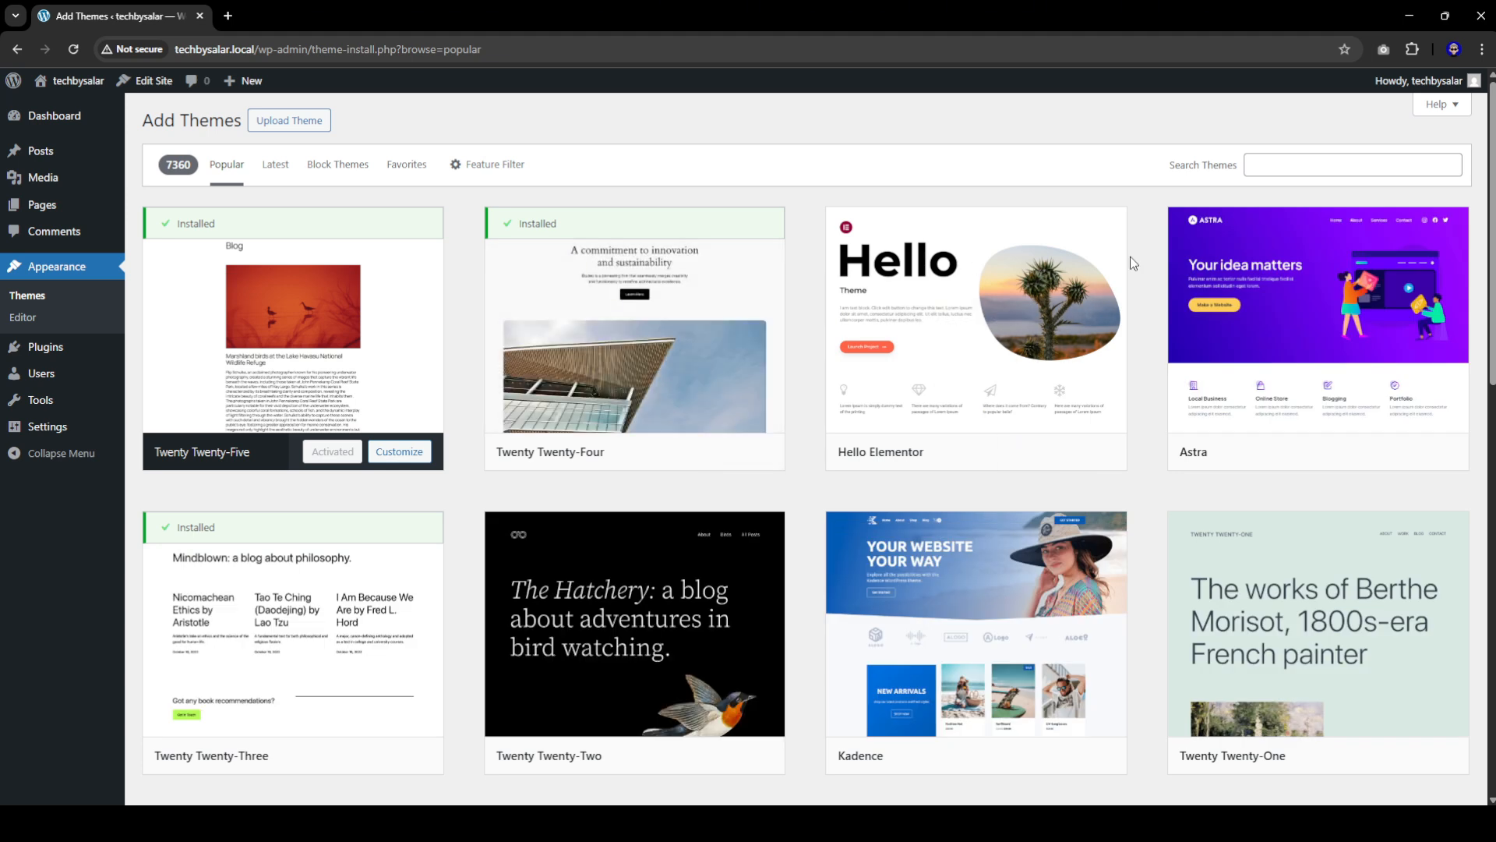
{"action": "mouse_move", "coordinate": [1334, 327]}
{"action": "left_click", "coordinate": [1373, 452]}
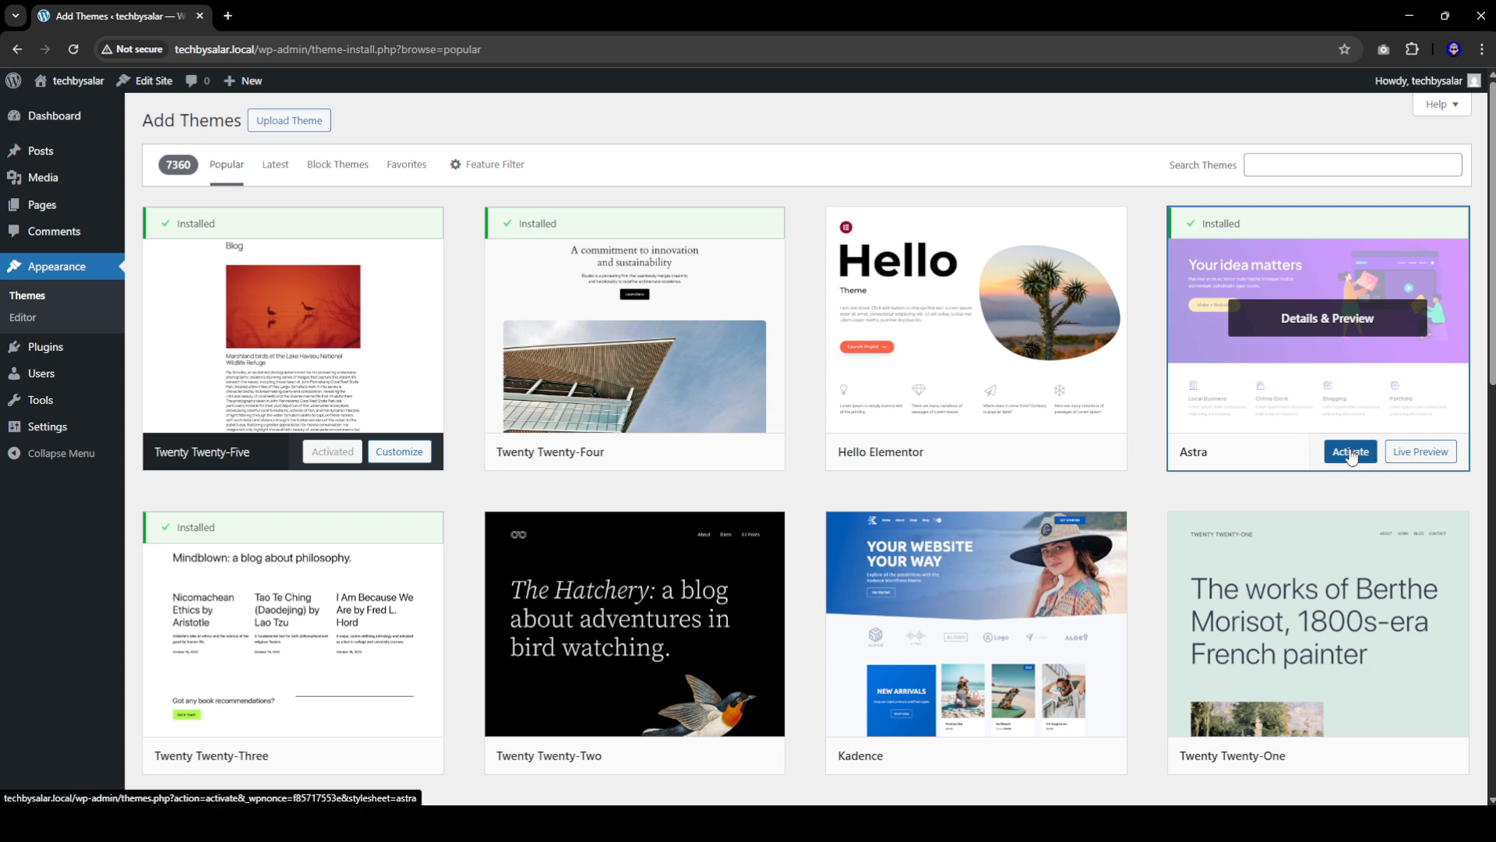
{"action": "left_click", "coordinate": [1352, 456]}
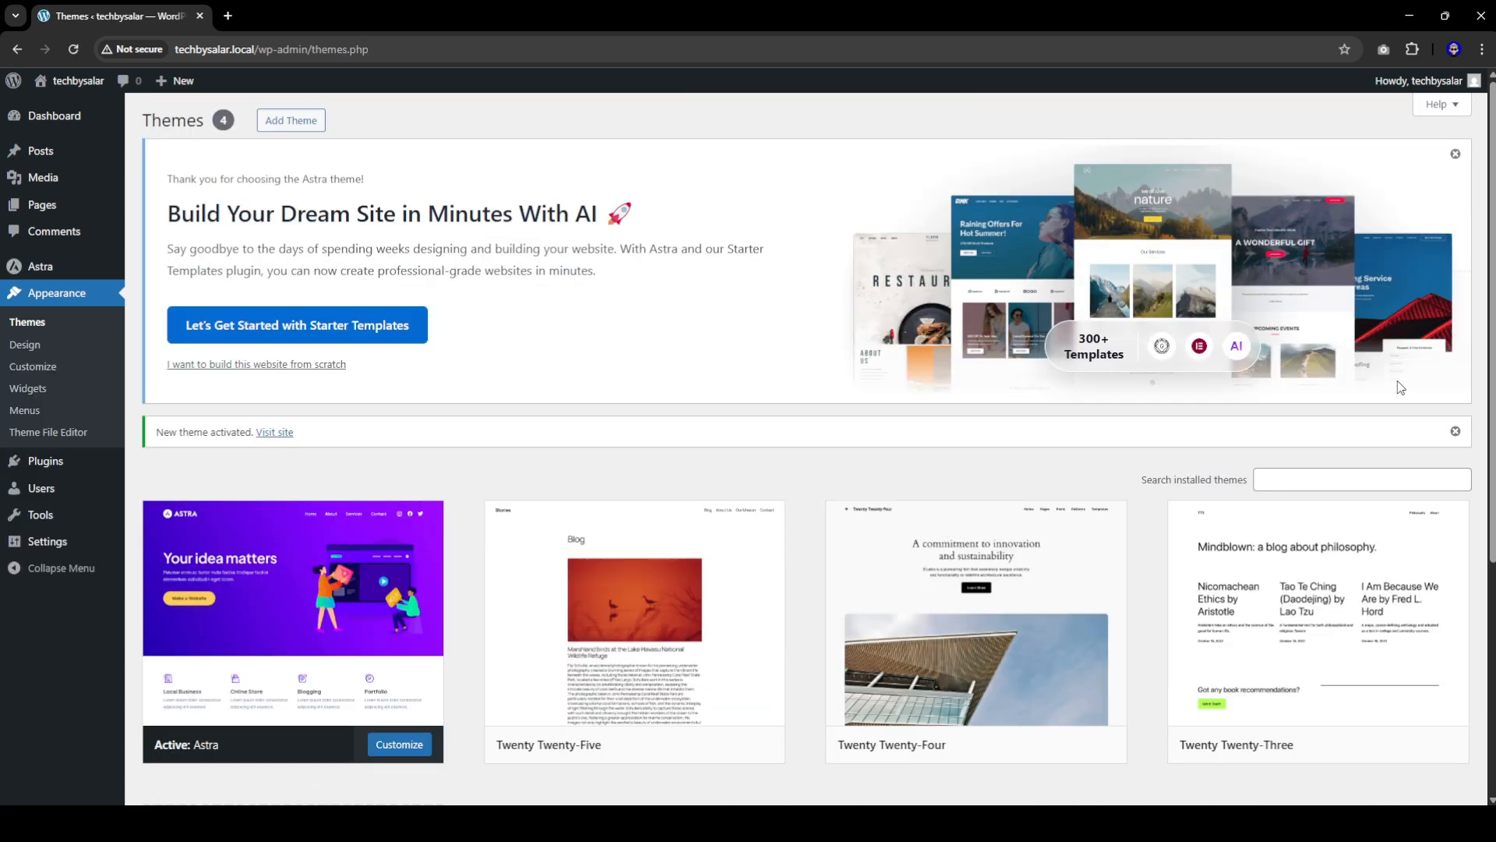
{"action": "scroll", "coordinate": [320, 530], "scroll_direction": "down", "scroll_amount": 1}
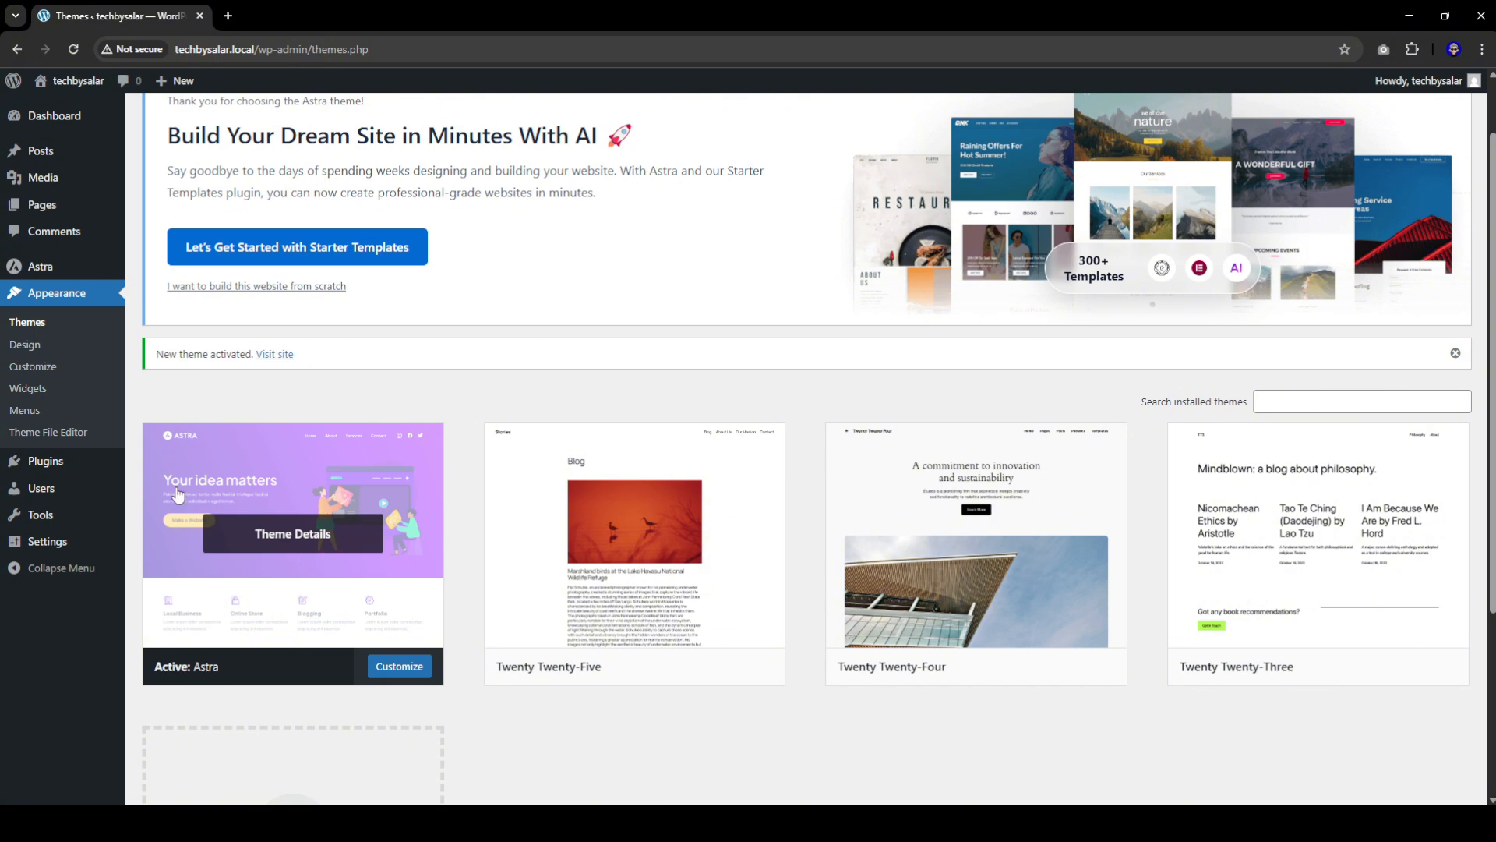
Step: Search the plugin directory for "starter templates", then install and activate the Starter Templates plugin by Brainstorm Force
{"action": "mouse_move", "coordinate": [93, 462]}
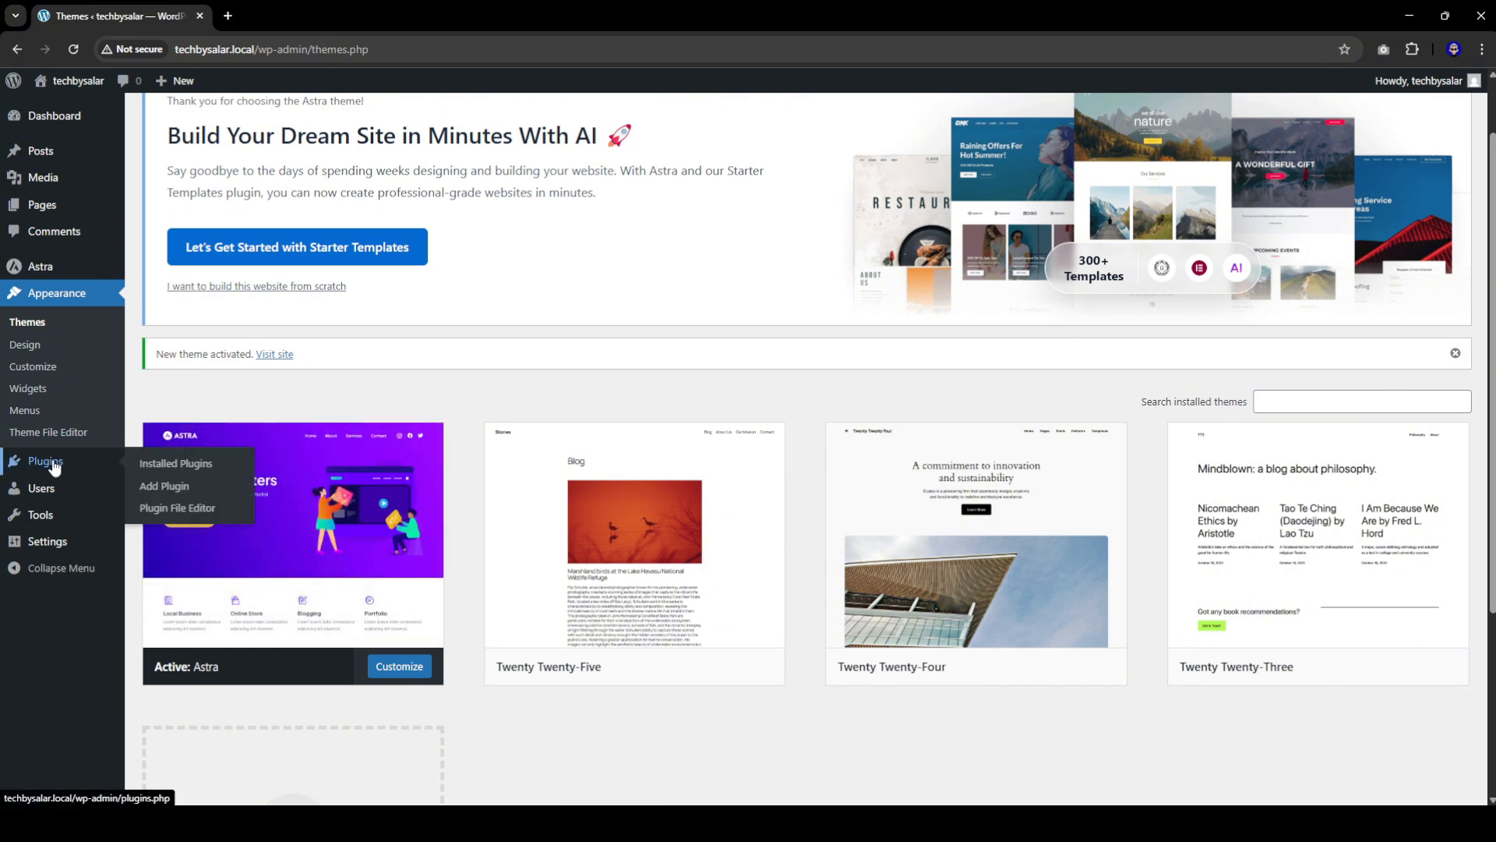
{"action": "left_click", "coordinate": [196, 493]}
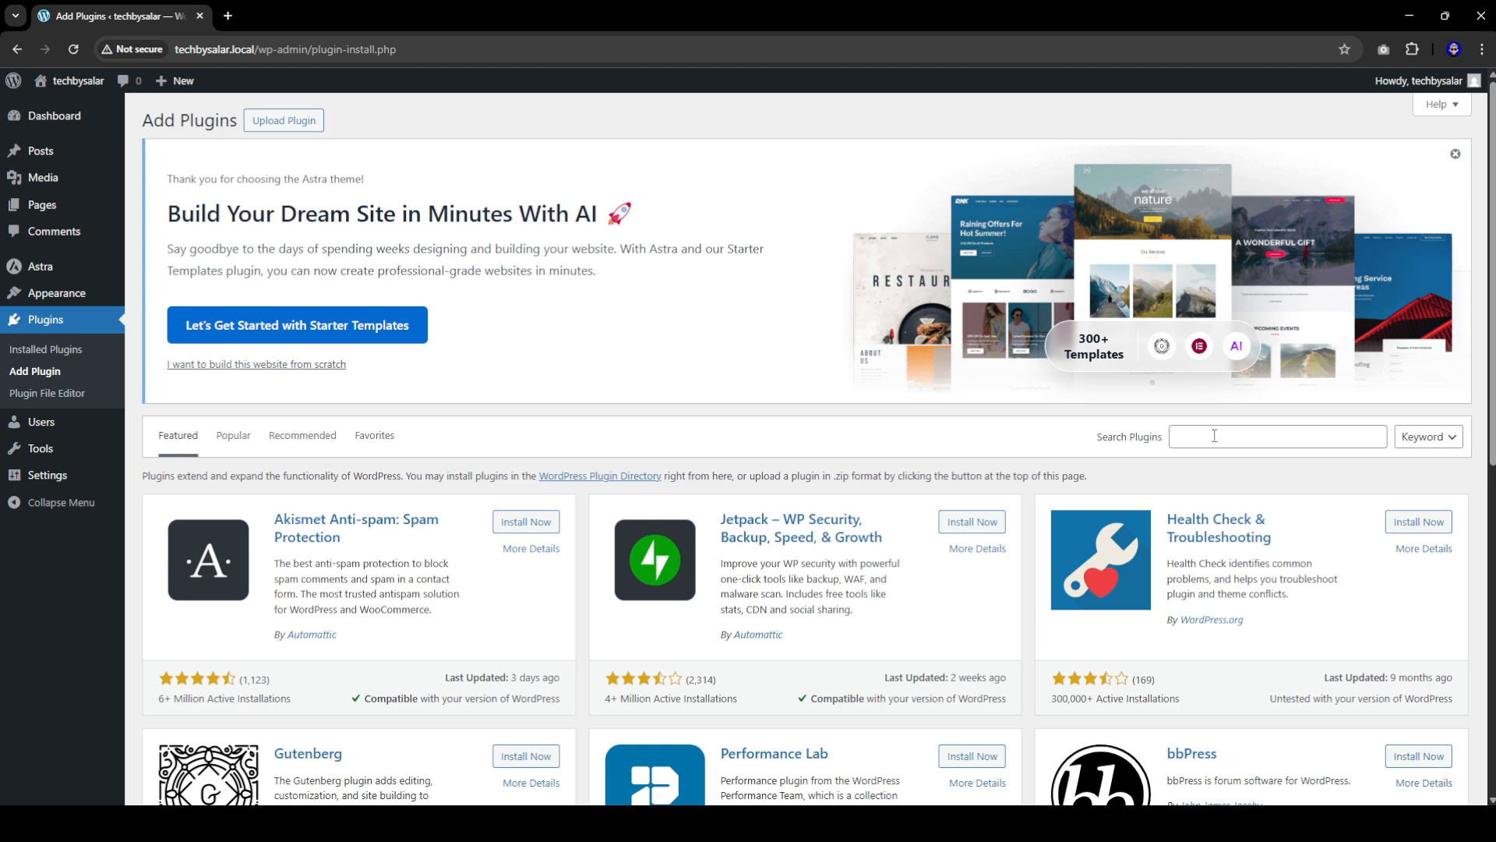
{"action": "left_click", "coordinate": [1222, 437]}
{"action": "type", "text": "s"}
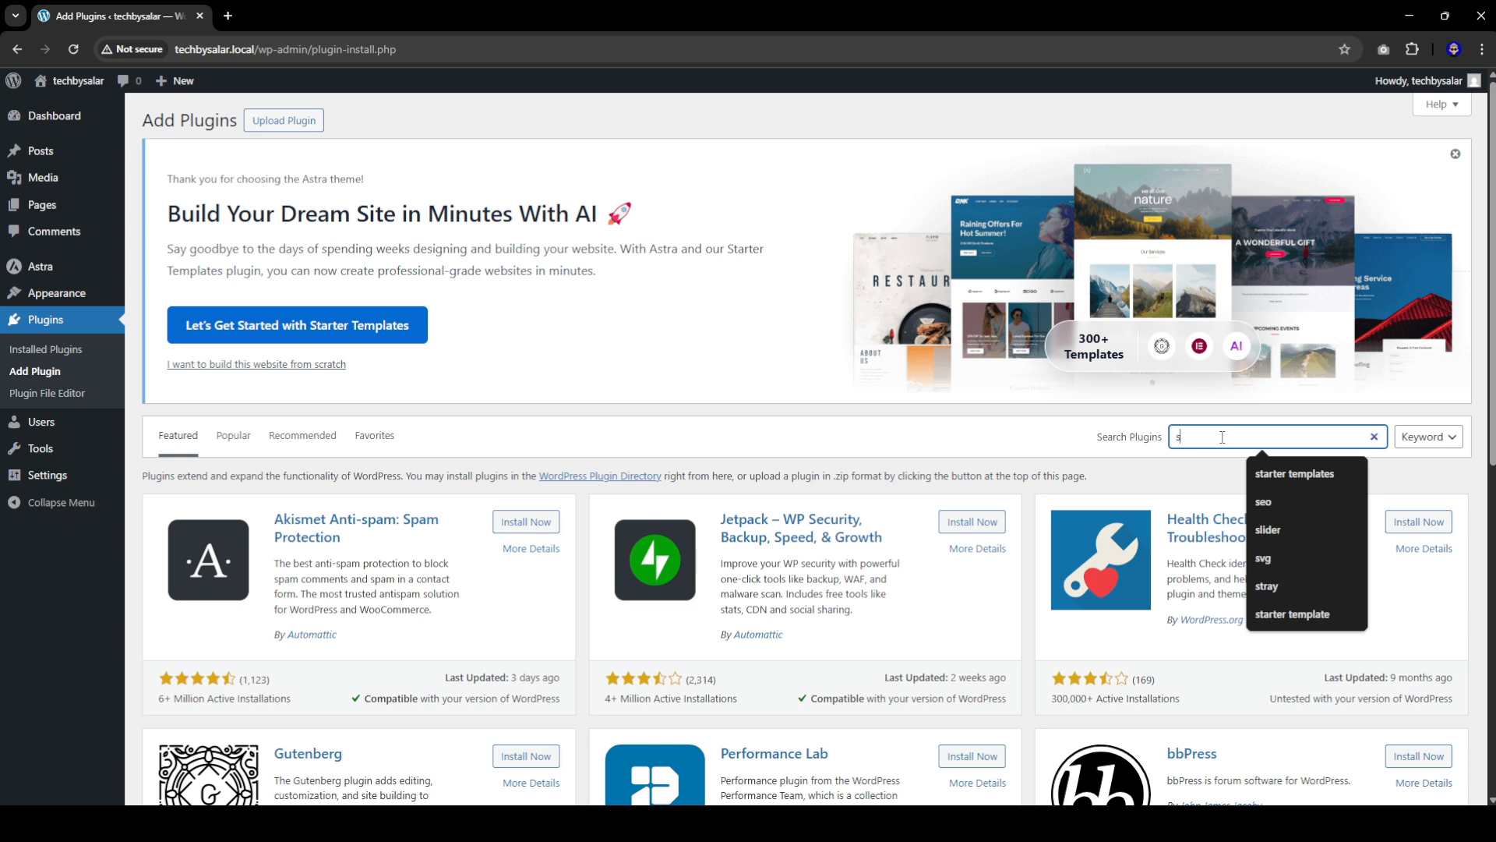
{"action": "type", "text": "tartert"}
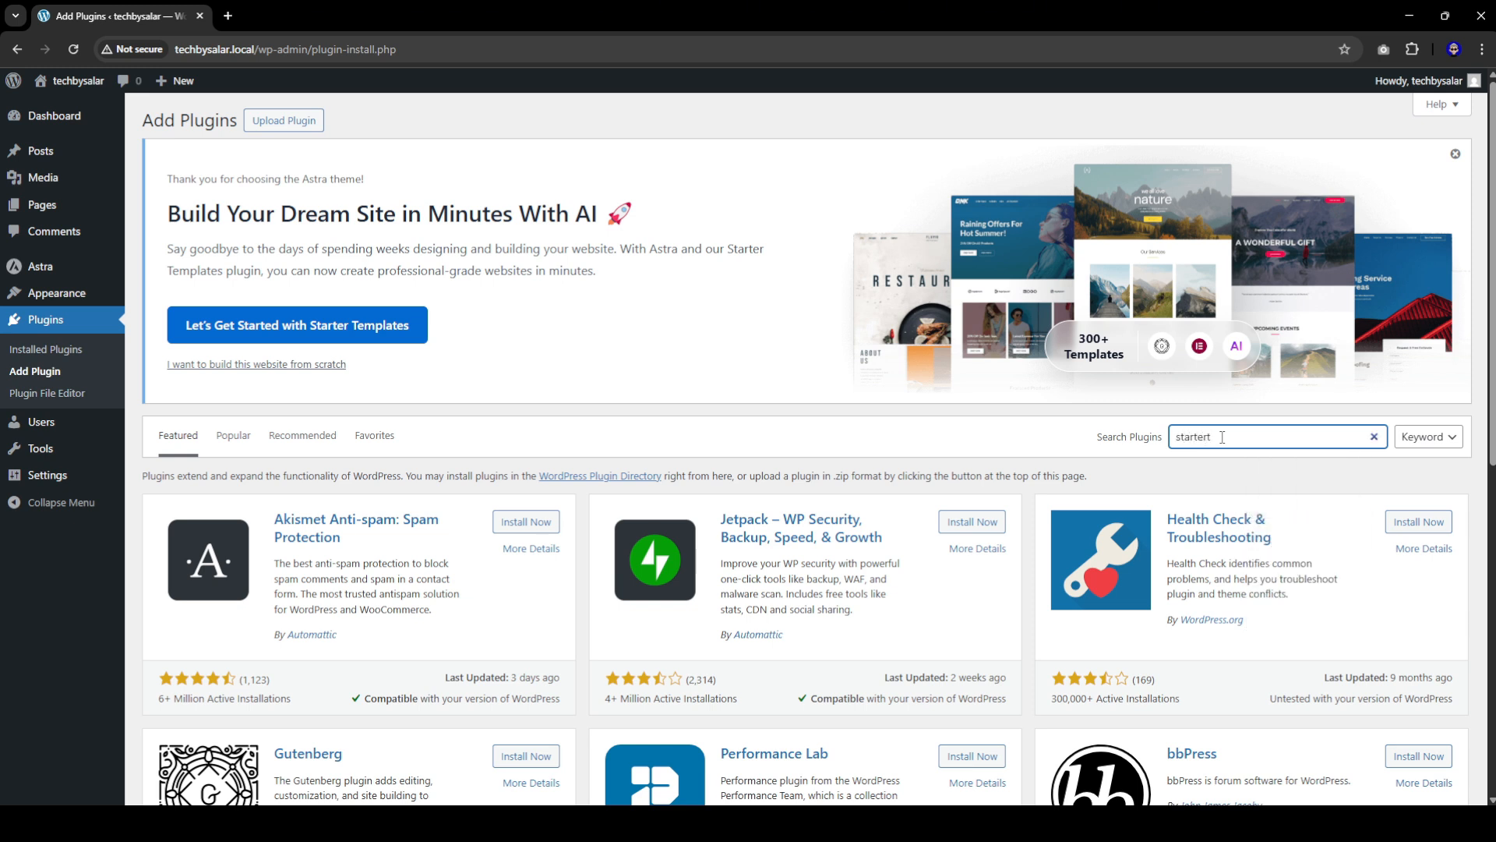
{"action": "key", "text": "BackSpace"}
{"action": "type", "text": "templates"}
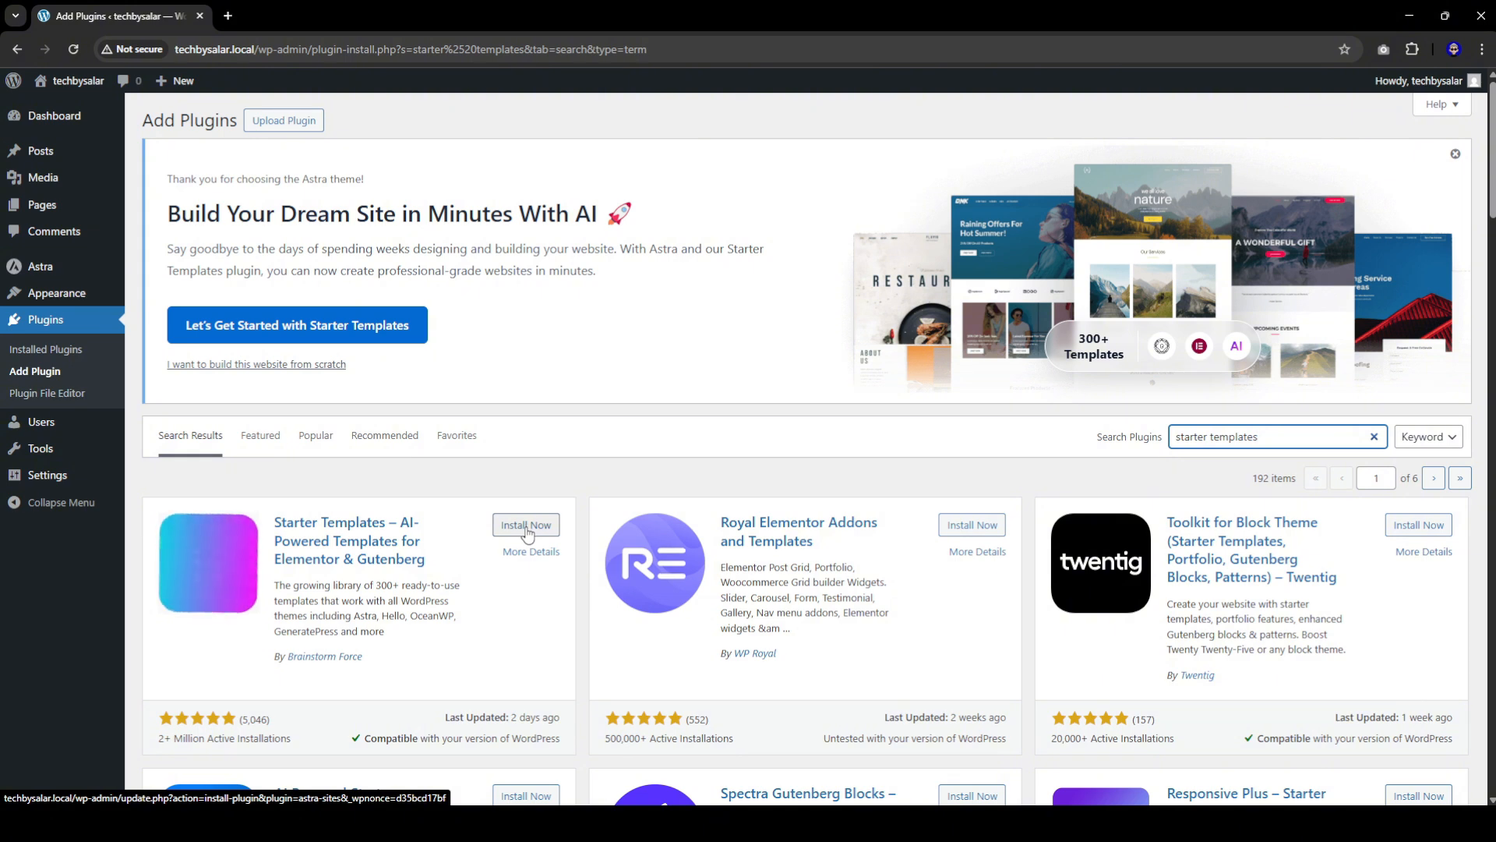
{"action": "left_click", "coordinate": [525, 526]}
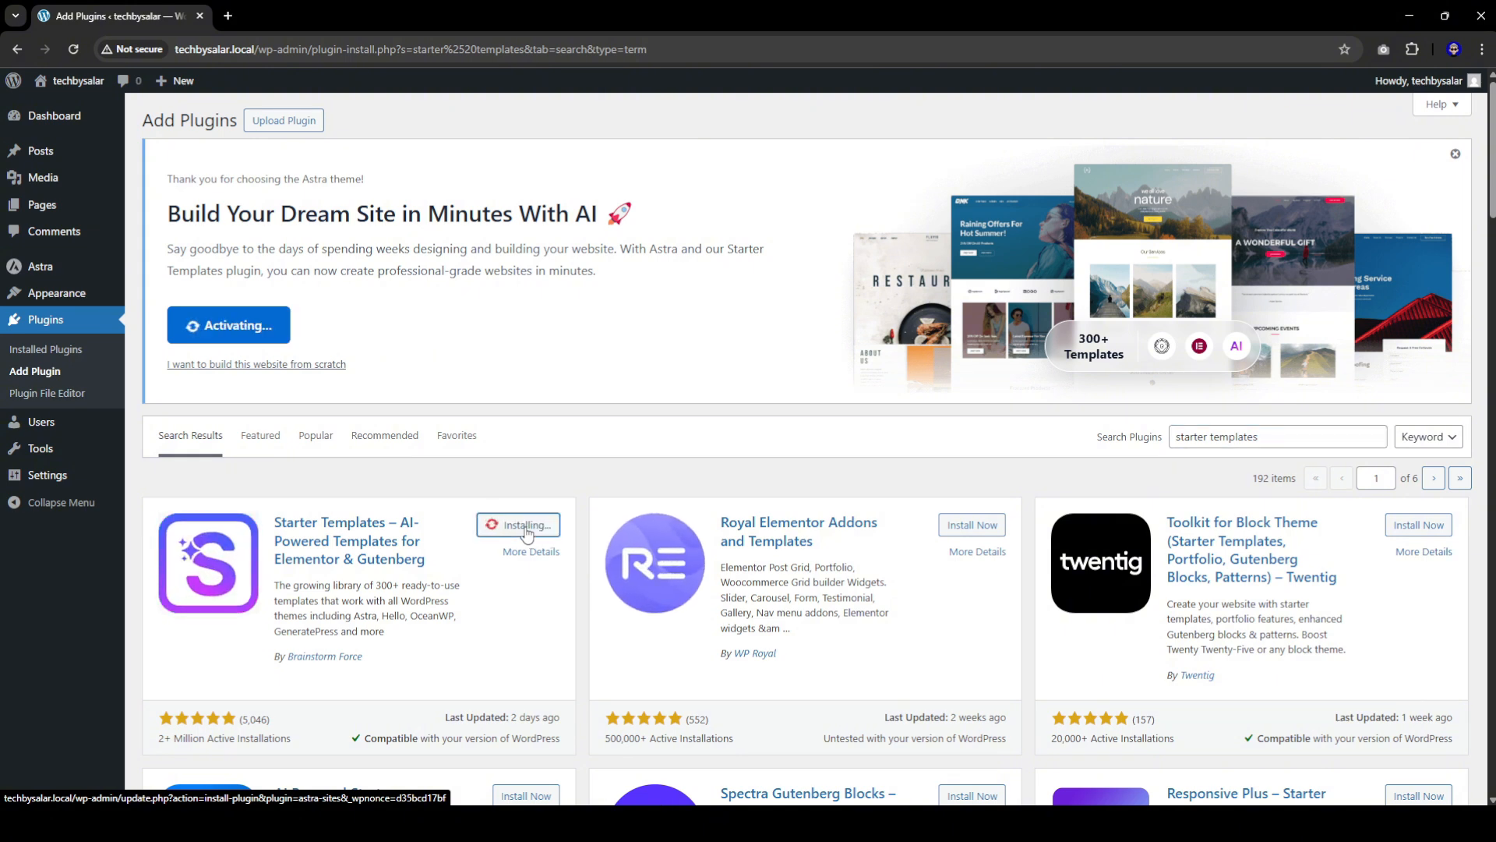
{"action": "left_click", "coordinate": [526, 526]}
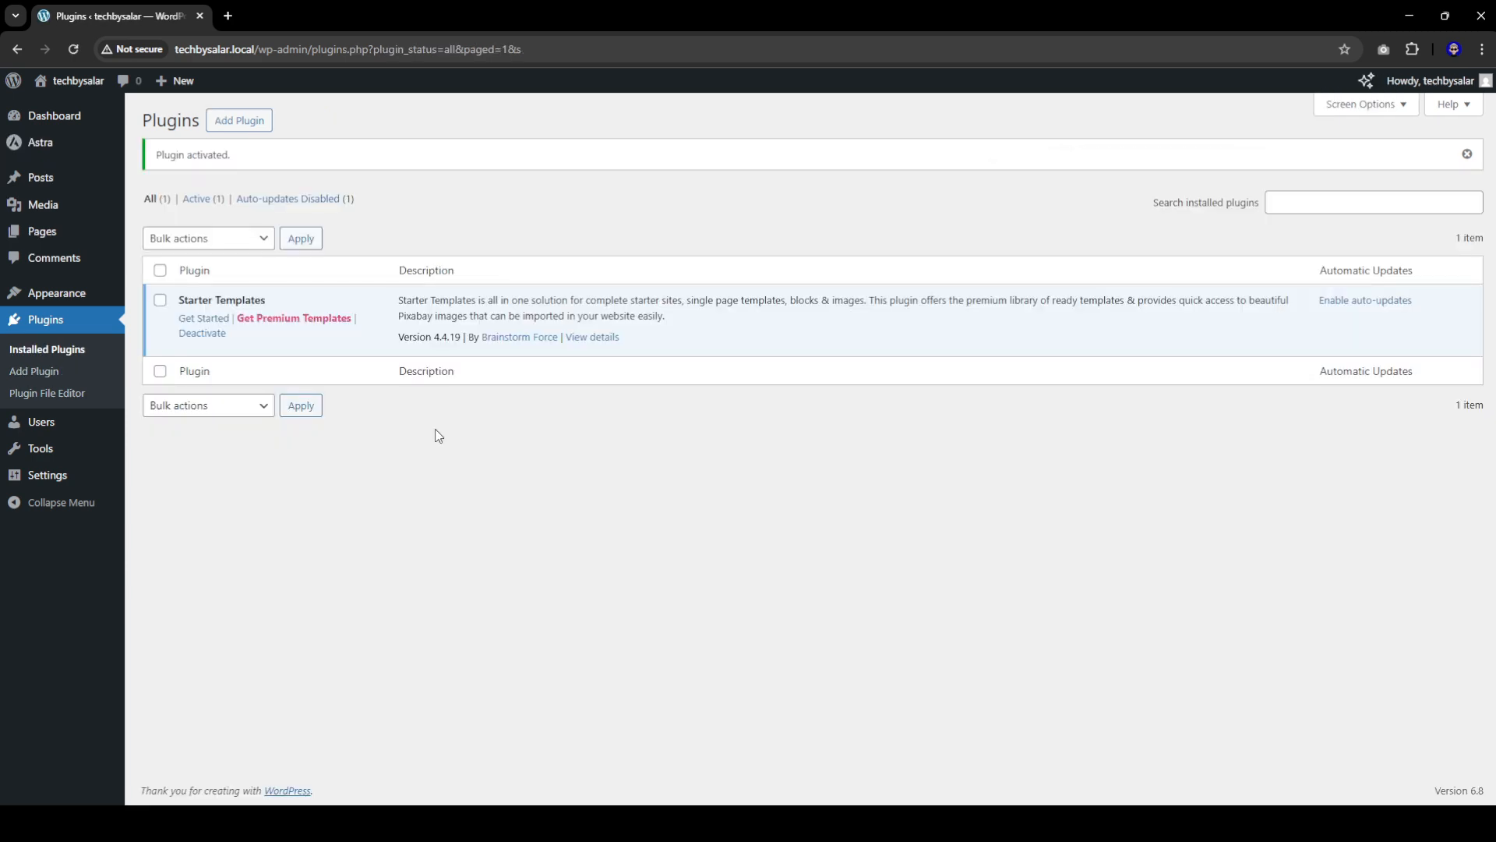
Step: Launch the Starter Templates setup and choose Elementor as the page builder
{"action": "left_click", "coordinate": [196, 321]}
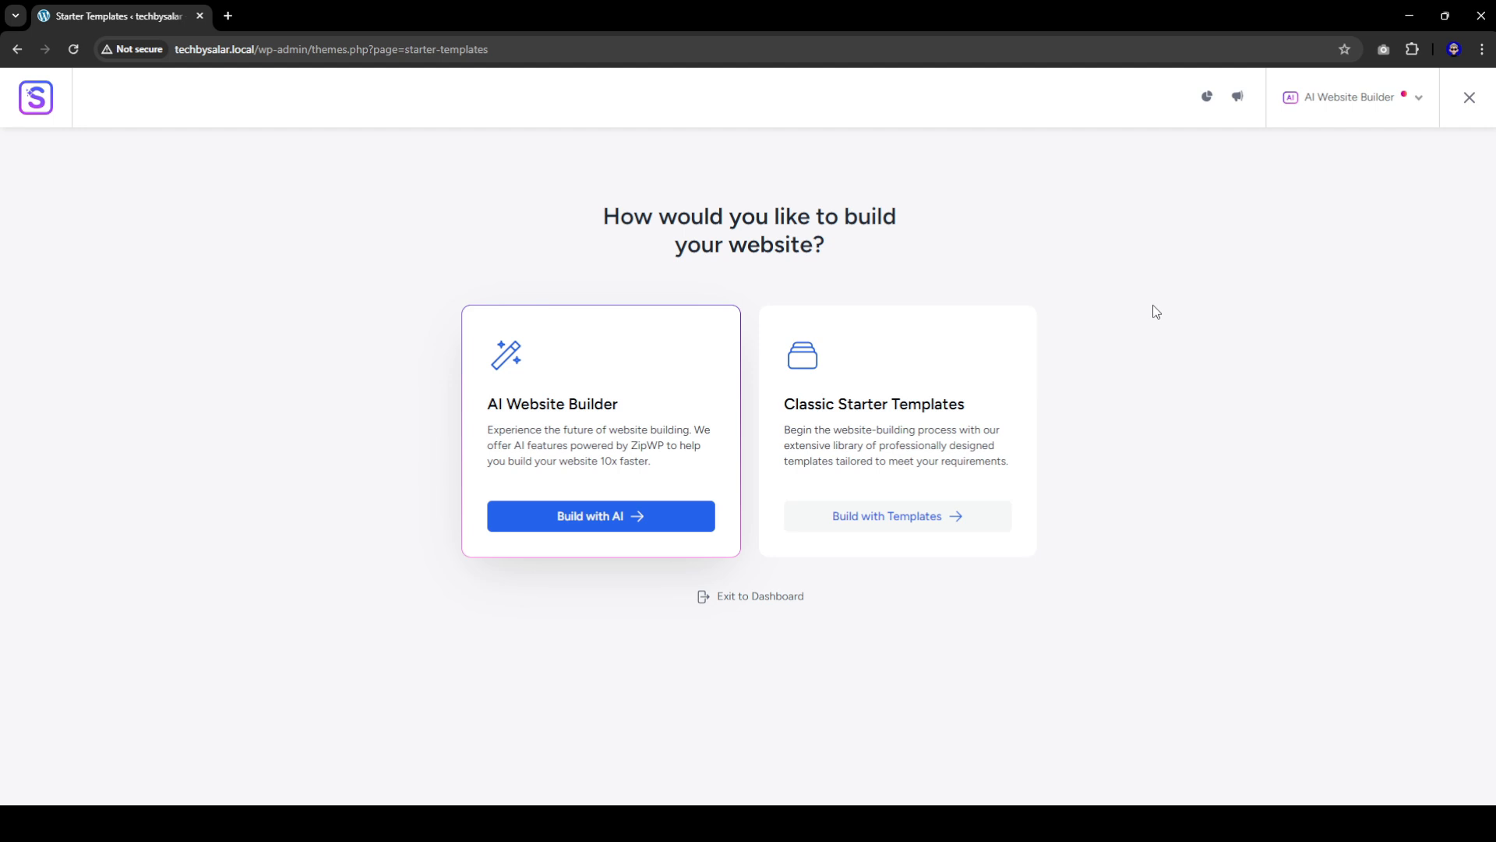
{"action": "left_click", "coordinate": [1356, 114]}
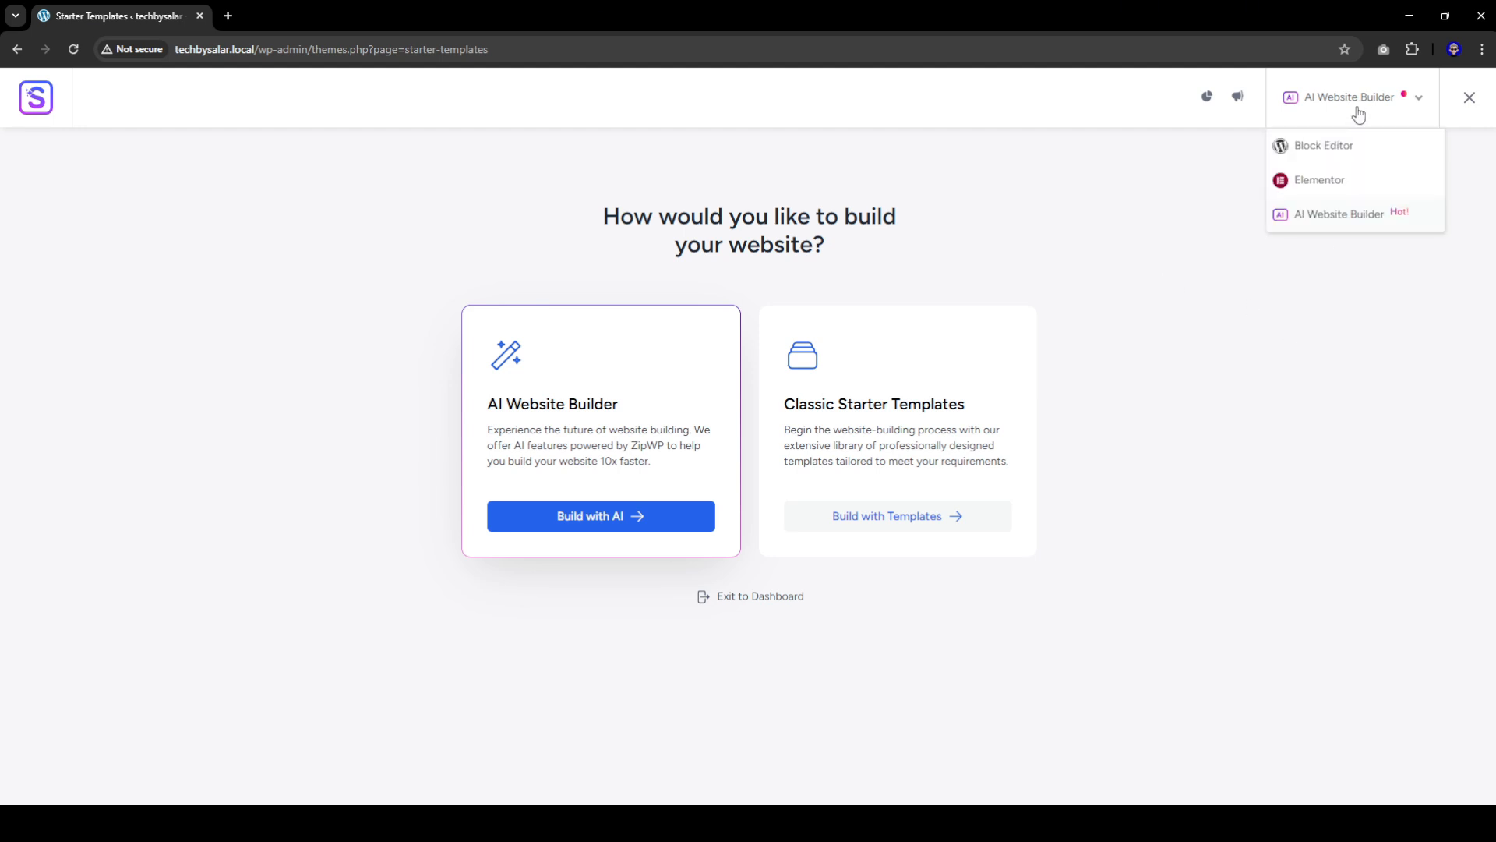
{"action": "left_click", "coordinate": [1340, 185]}
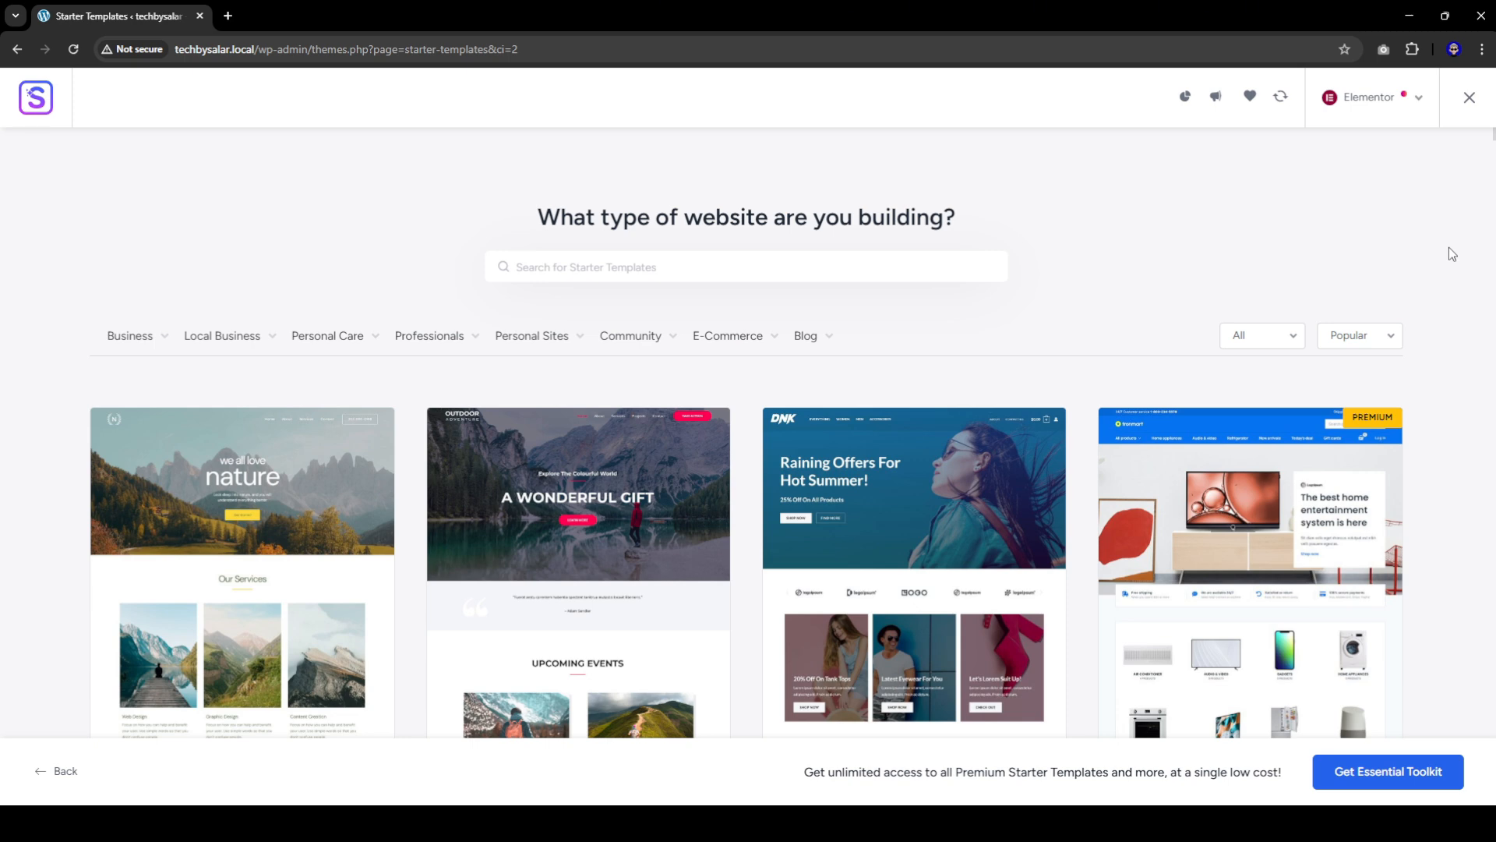
Step: Select the Generic eCommerce template from the Elementor template library and look through its preview
{"action": "scroll", "coordinate": [1451, 254], "scroll_direction": "down", "scroll_amount": 8}
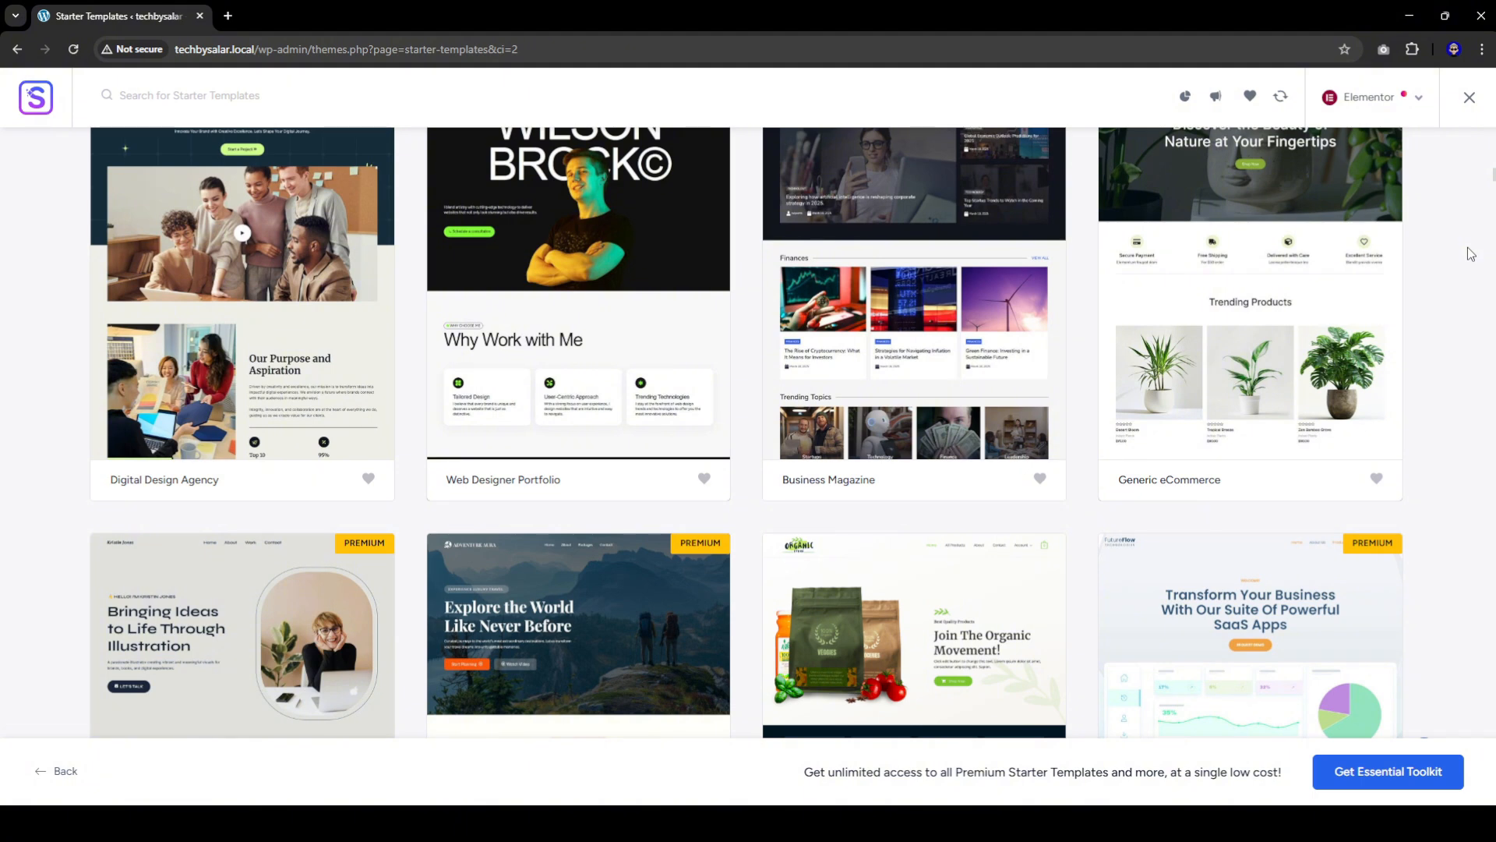
{"action": "scroll", "coordinate": [1293, 285], "scroll_direction": "up", "scroll_amount": 1}
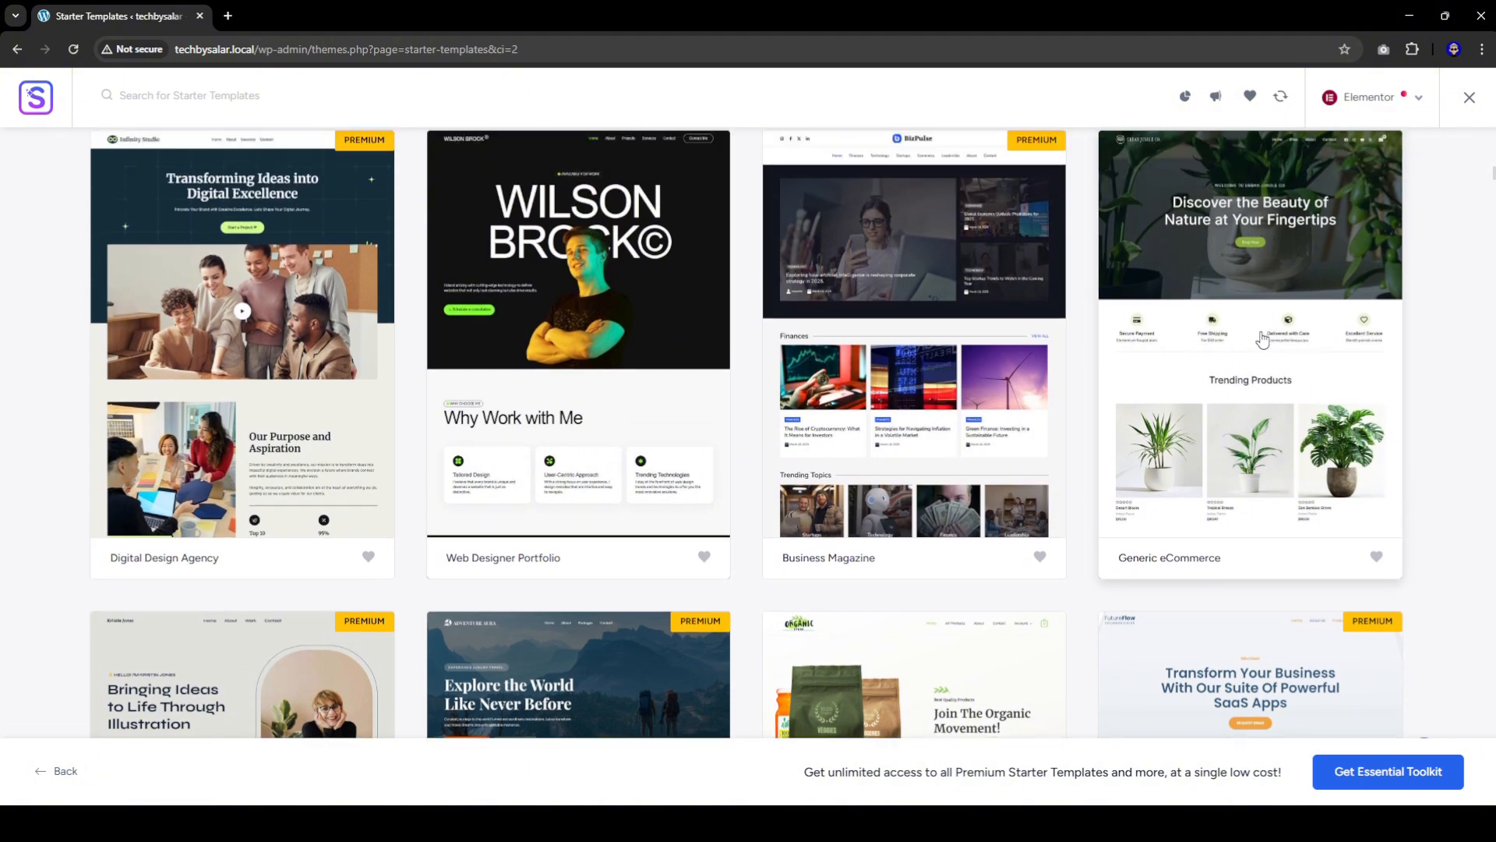
{"action": "left_click", "coordinate": [1263, 341]}
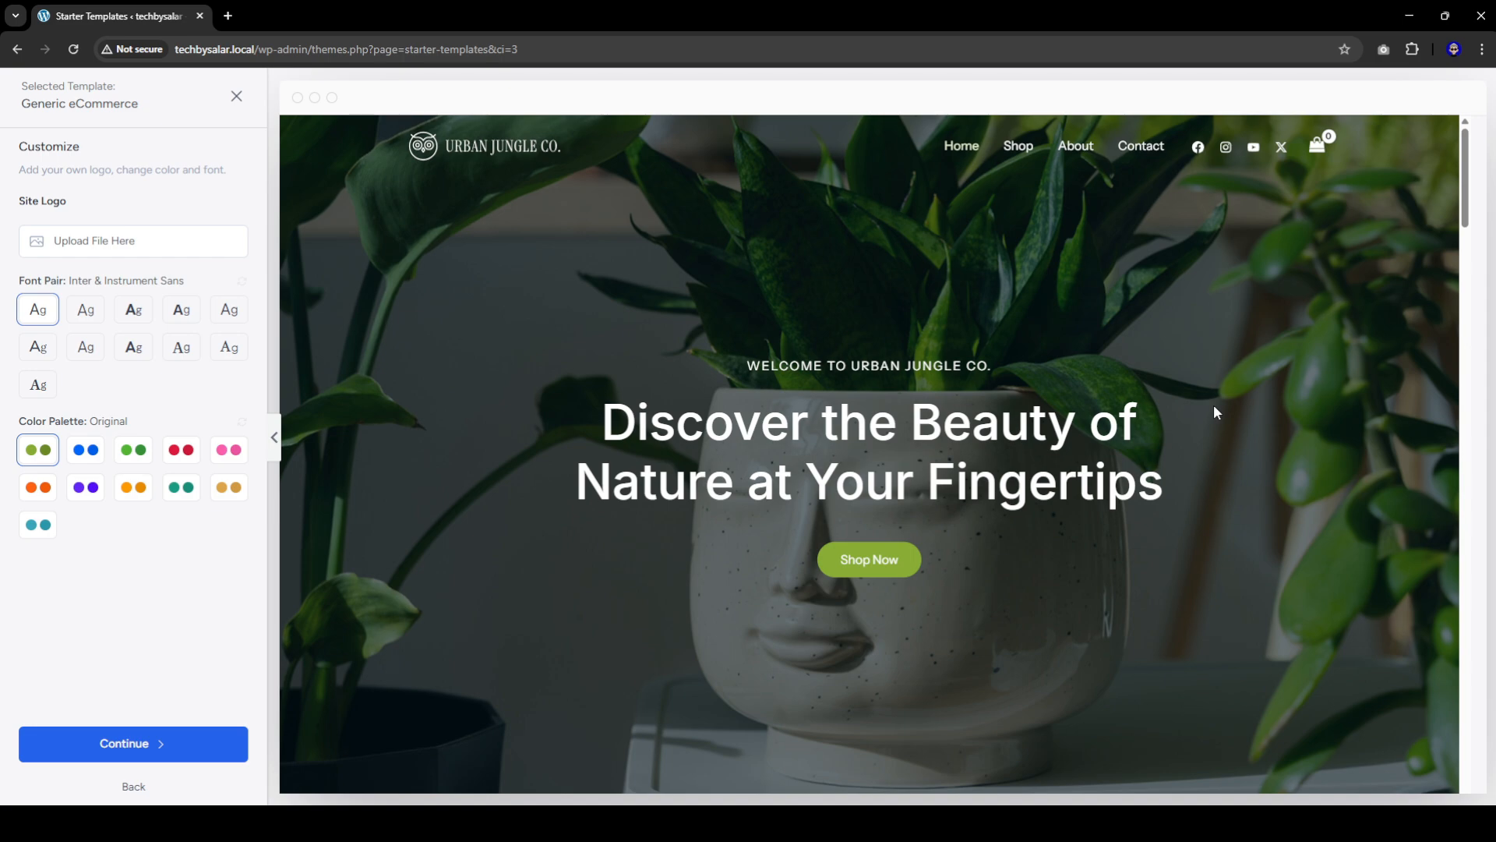
{"action": "scroll", "coordinate": [1309, 390], "scroll_direction": "down", "scroll_amount": 10}
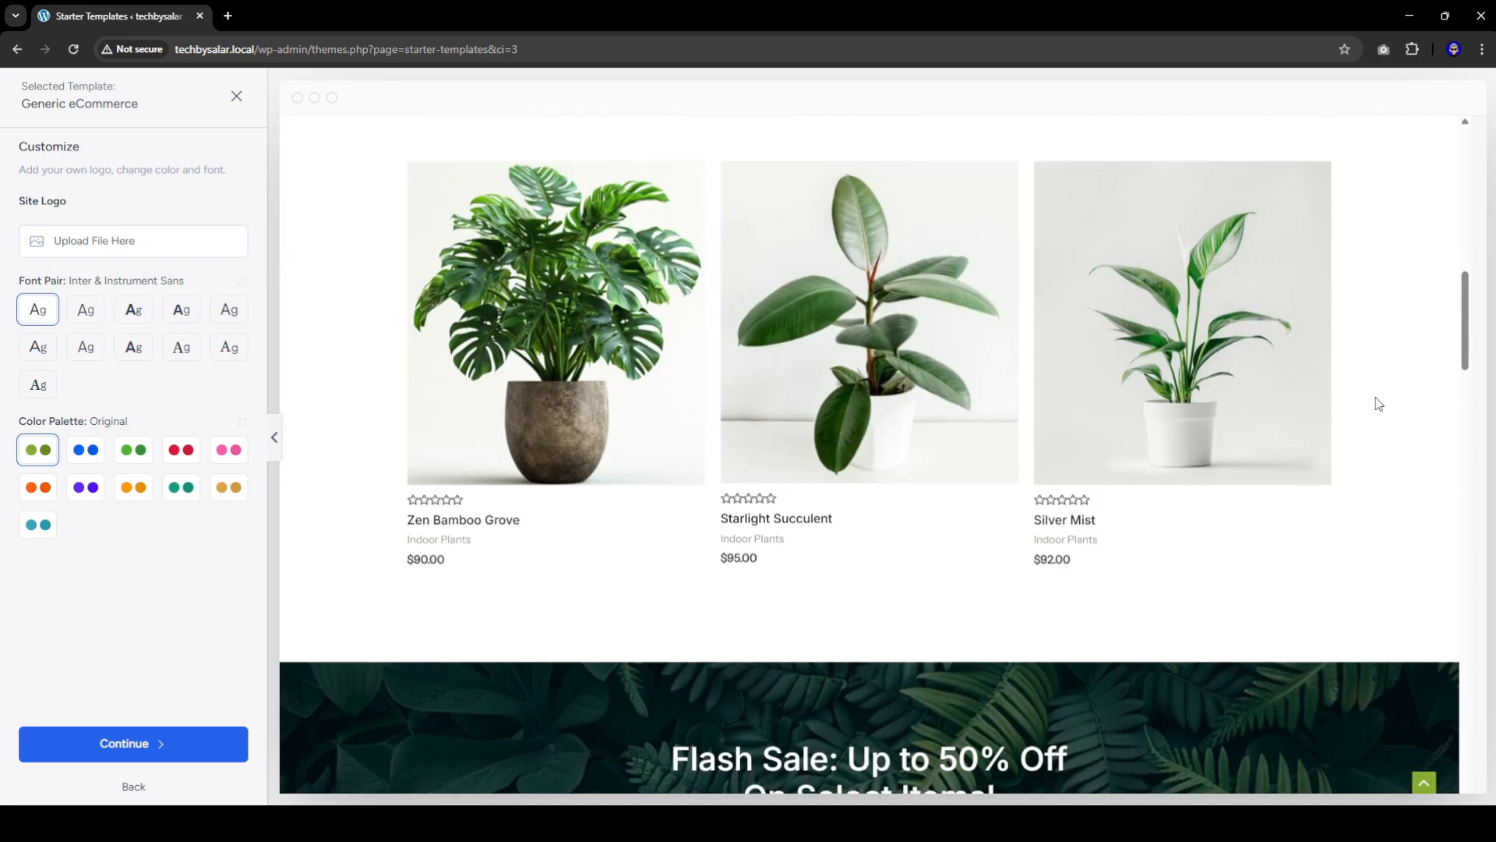
{"action": "scroll", "coordinate": [1378, 403], "scroll_direction": "down", "scroll_amount": 10}
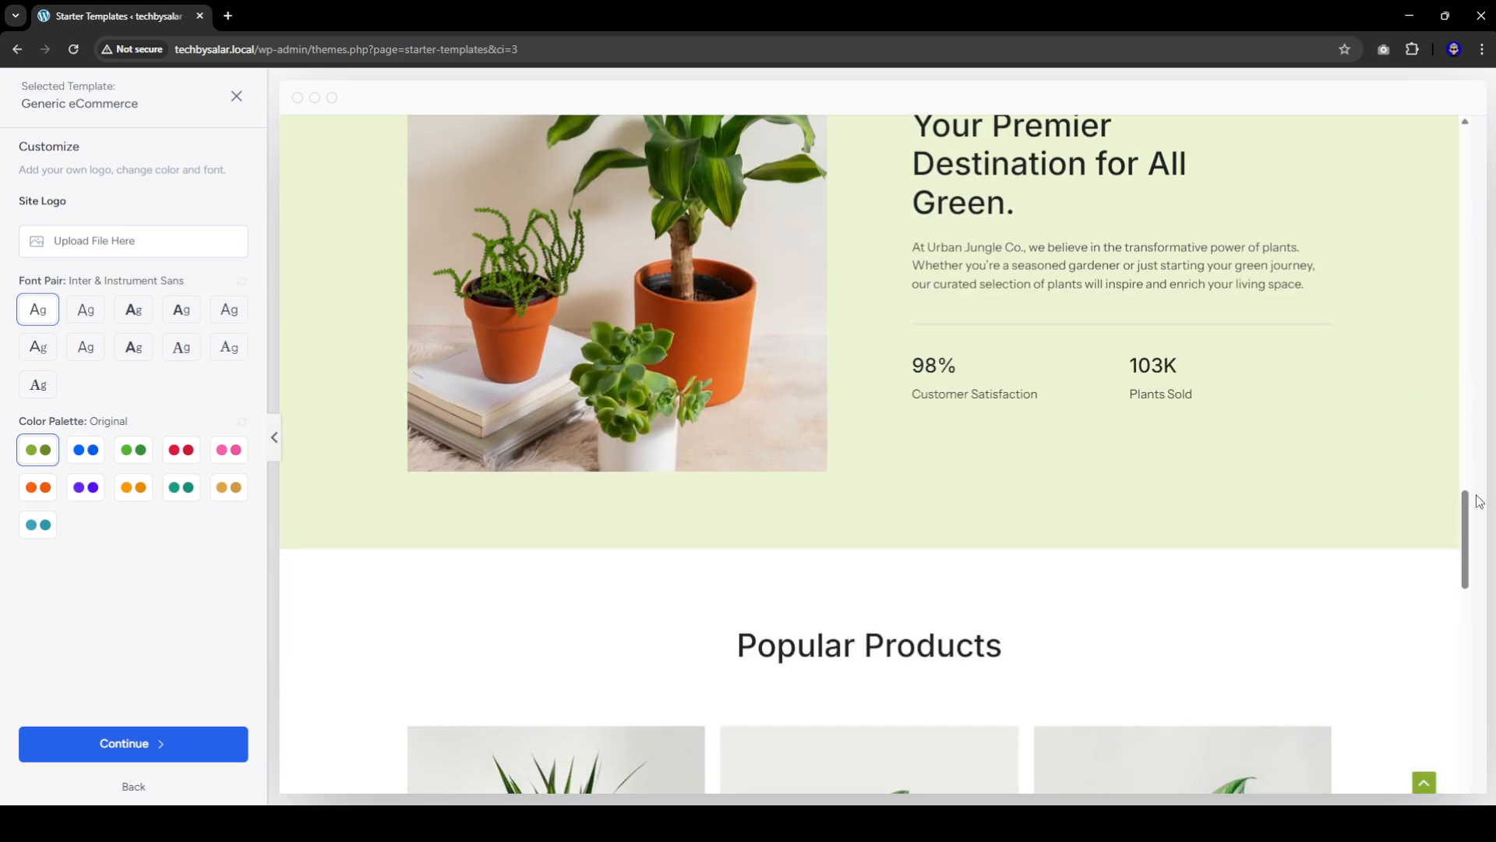
Step: Customize the Generic eCommerce template with the Lexend & DM Sans font pair and the blue Style 1 color palette, and continue to the features
{"action": "left_click_drag", "start_coordinate": [1468, 527], "coordinate": [1438, 151]}
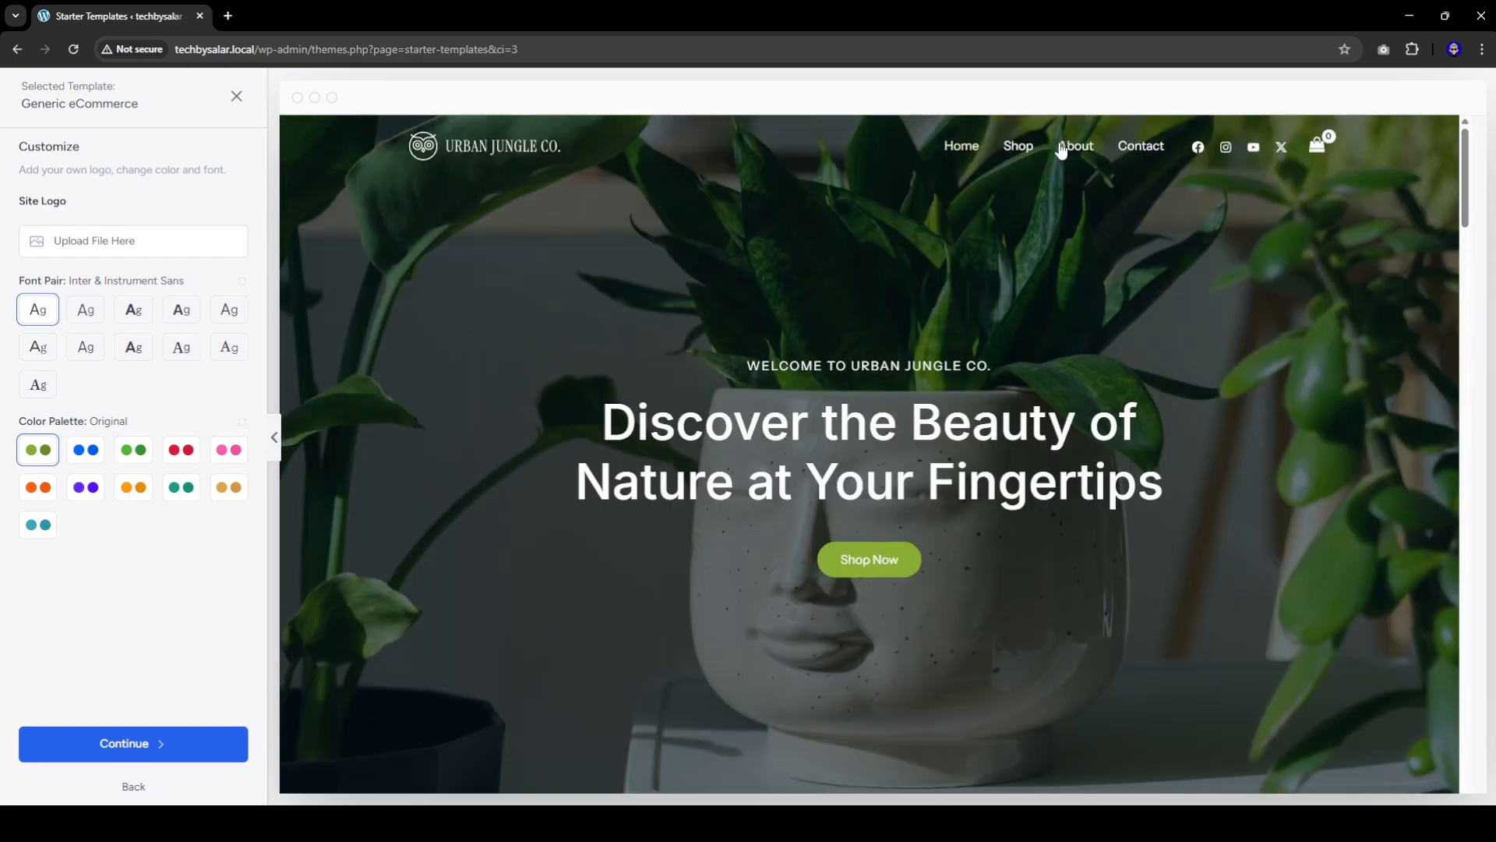
{"action": "left_click", "coordinate": [1024, 149]}
{"action": "left_click", "coordinate": [964, 150]}
{"action": "left_click", "coordinate": [136, 313]}
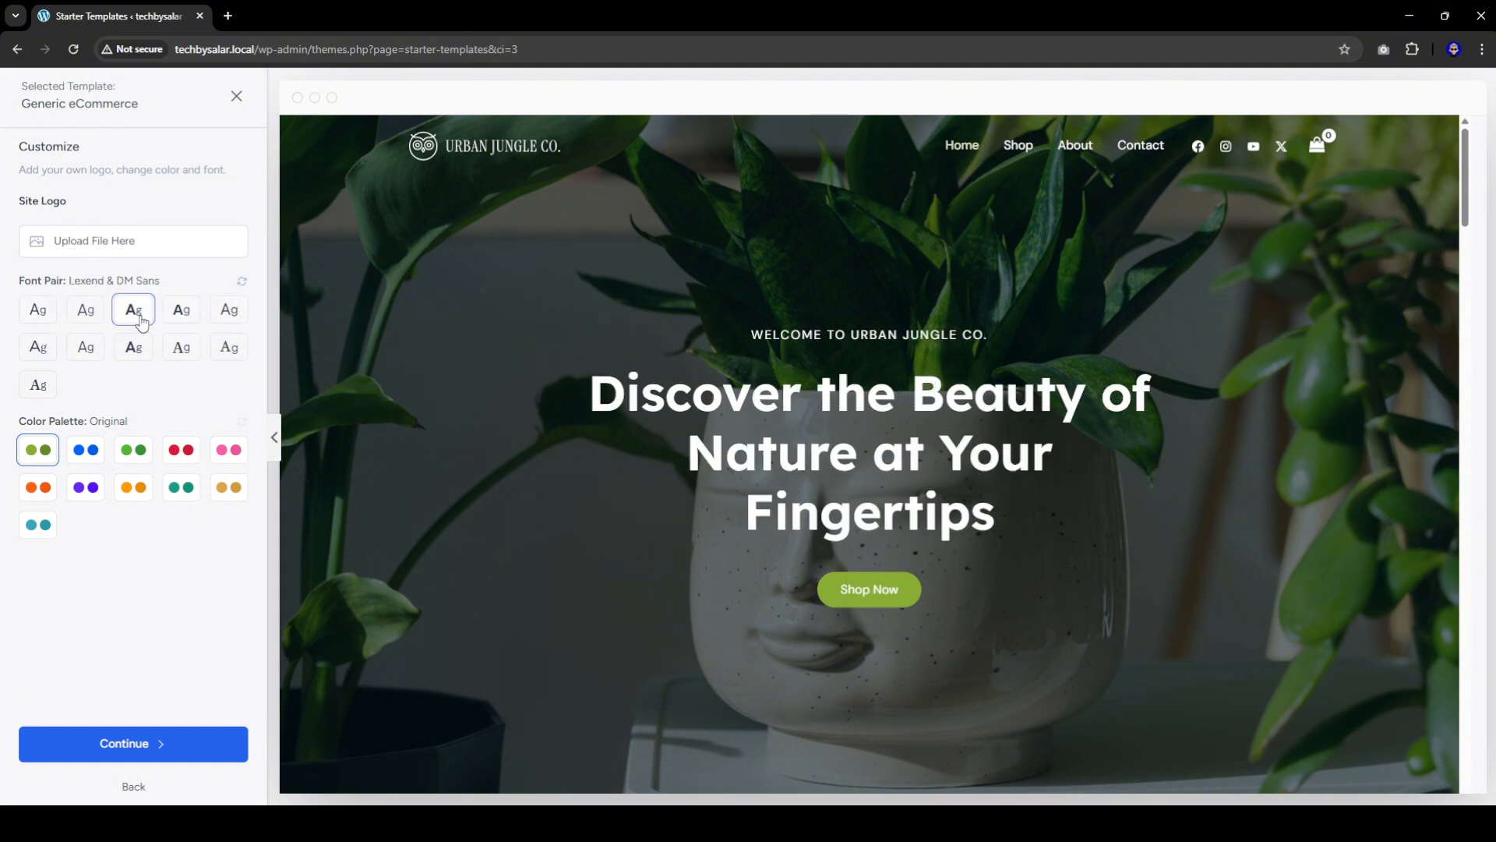
{"action": "left_click", "coordinate": [91, 463]}
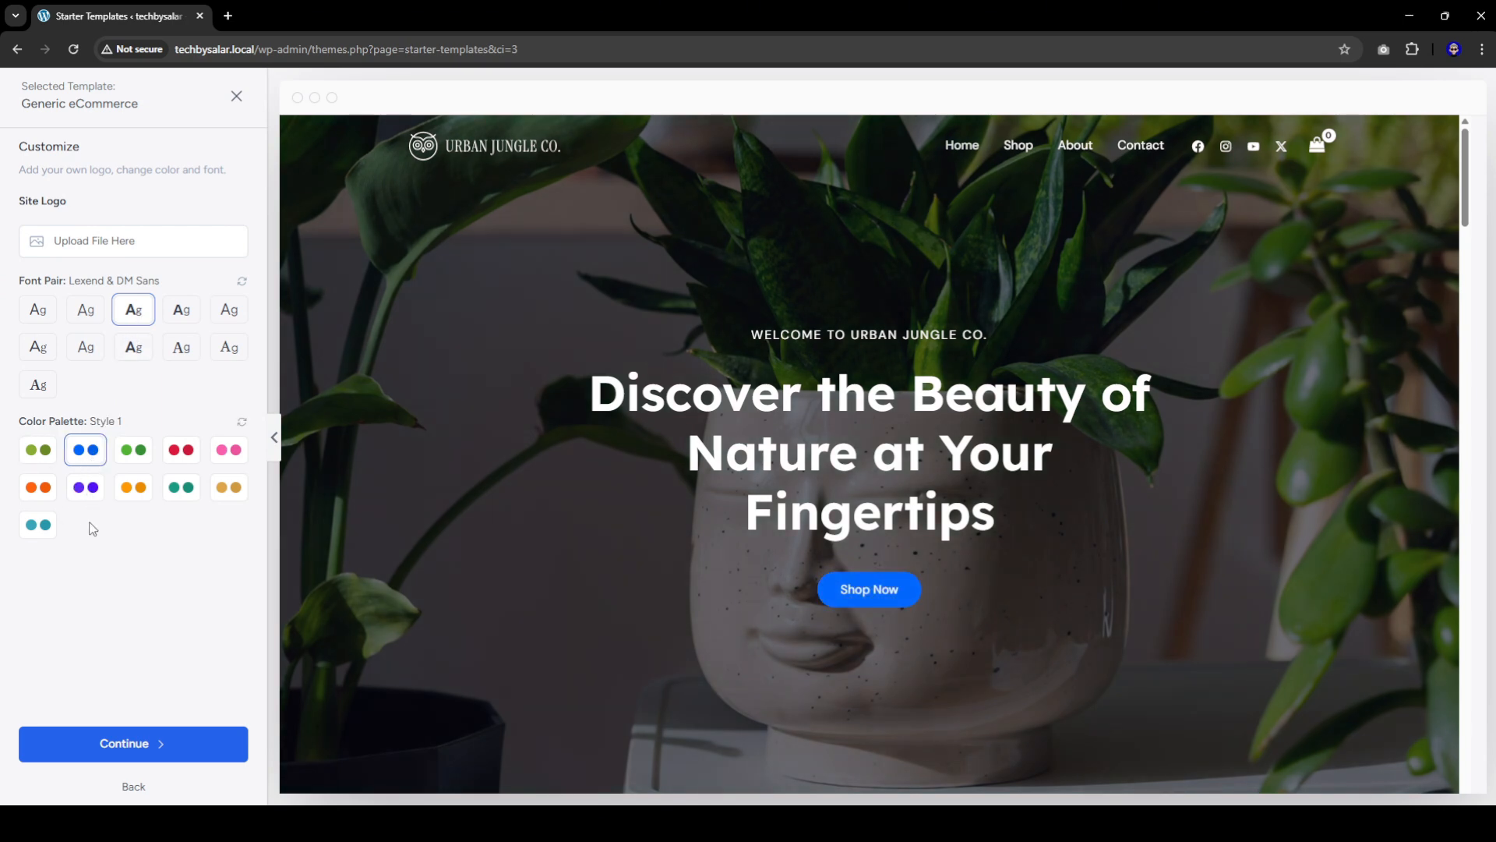
{"action": "left_click", "coordinate": [119, 752]}
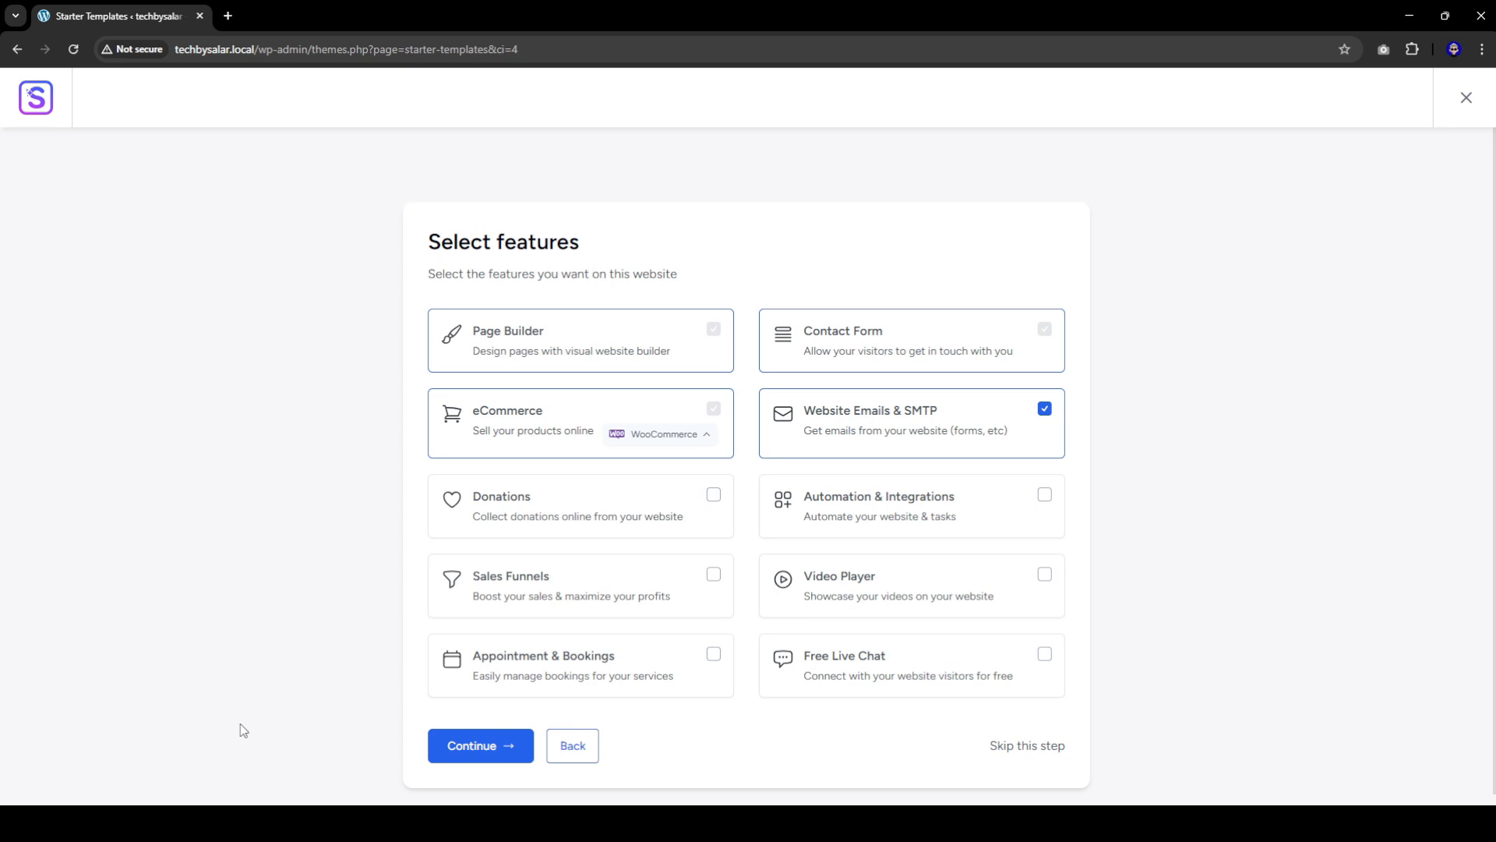
Step: Skip feature selection, accept the overwrite notice, switch off Share Non-Sensitive Data, and submit the form to build the website
{"action": "left_click", "coordinate": [1048, 748]}
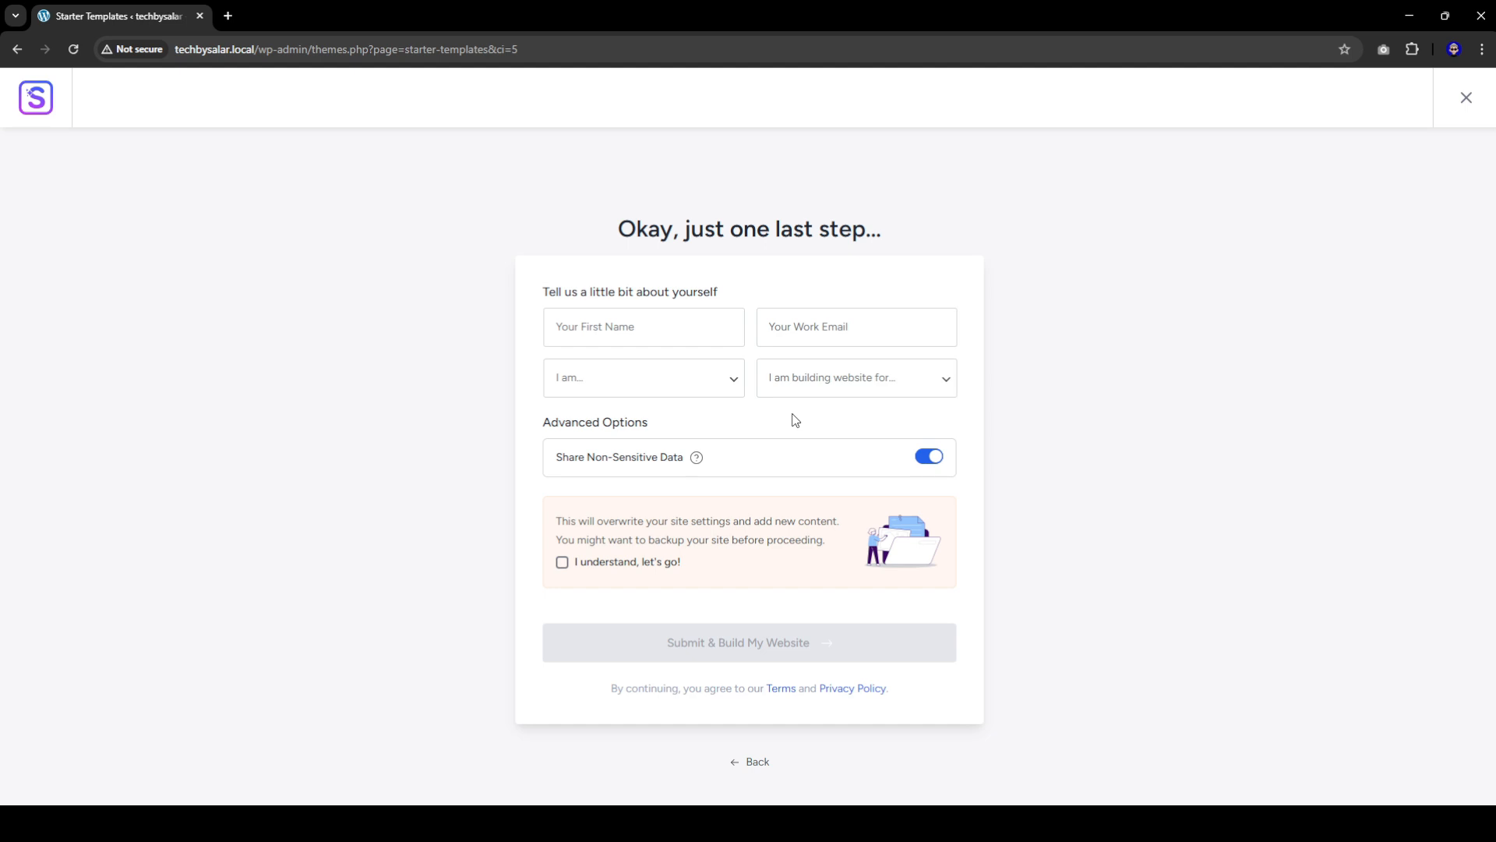
{"action": "left_click", "coordinate": [674, 327]}
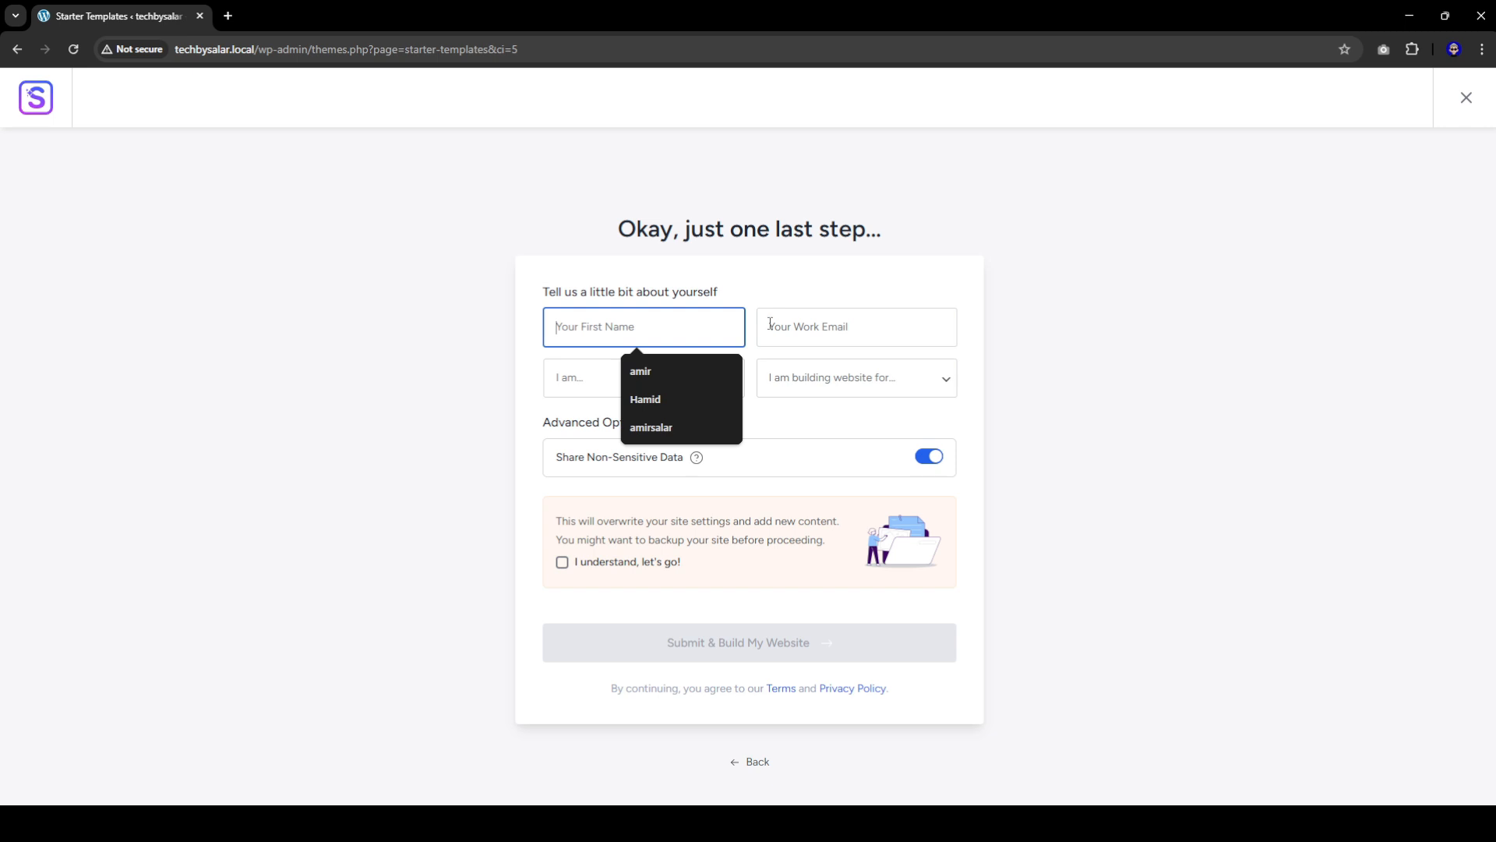
{"action": "left_click", "coordinate": [802, 326]}
{"action": "left_click", "coordinate": [704, 408]}
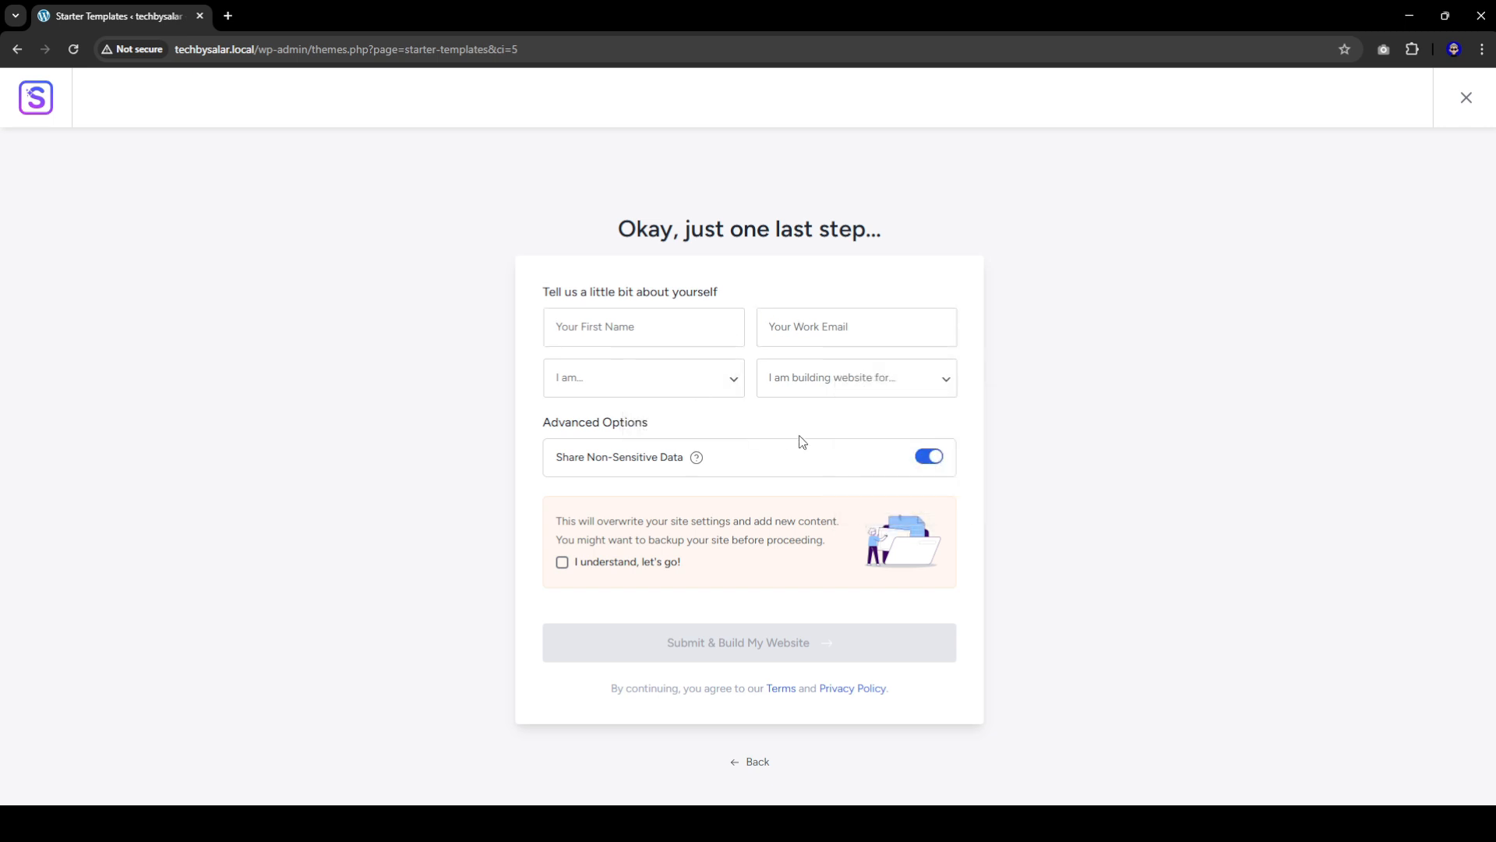
{"action": "left_click", "coordinate": [563, 562]}
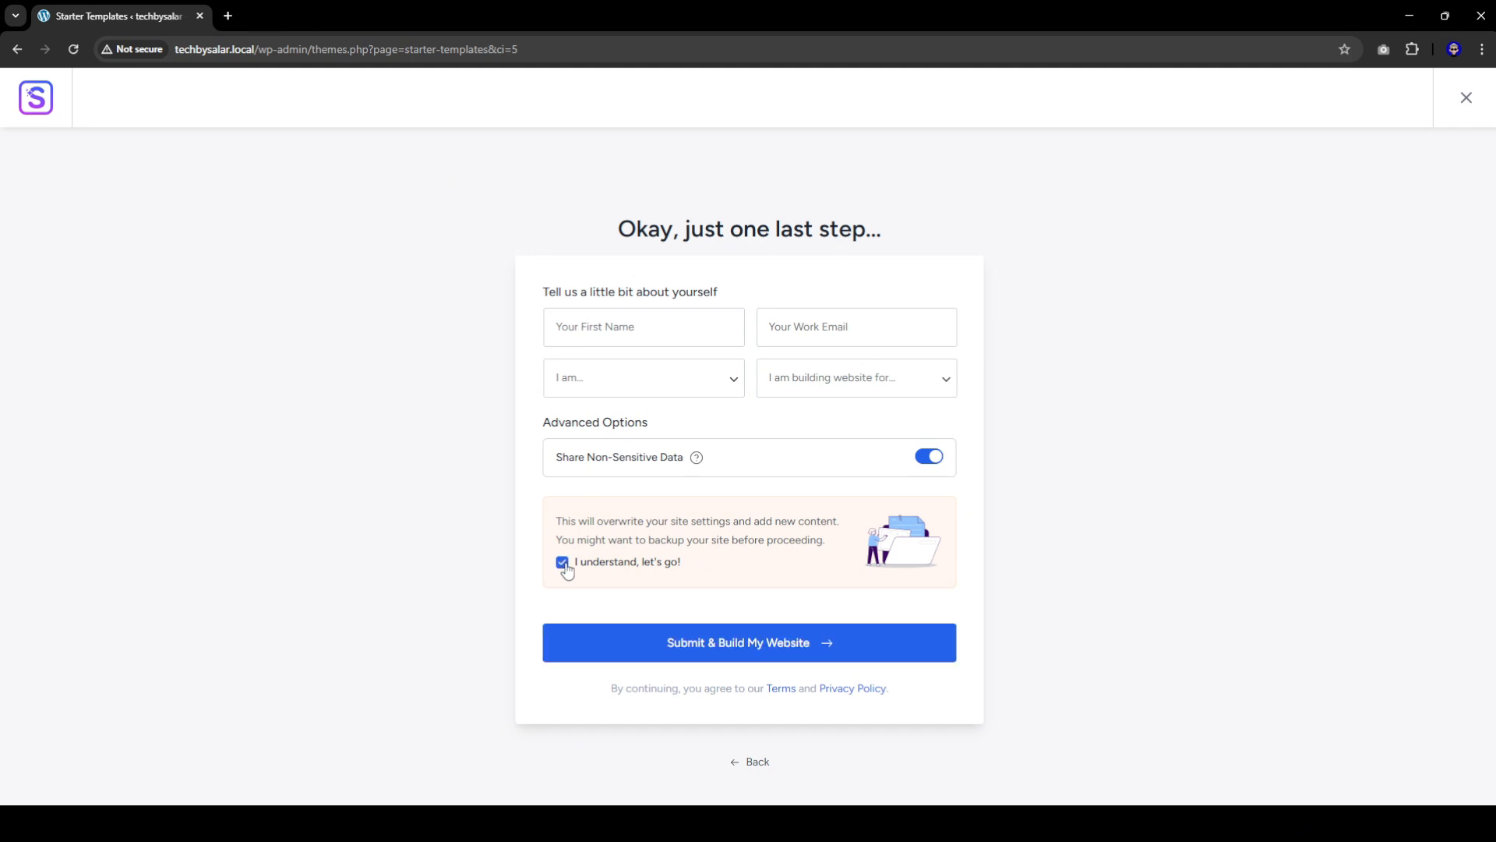
{"action": "left_click", "coordinate": [931, 459]}
{"action": "left_click", "coordinate": [752, 649]}
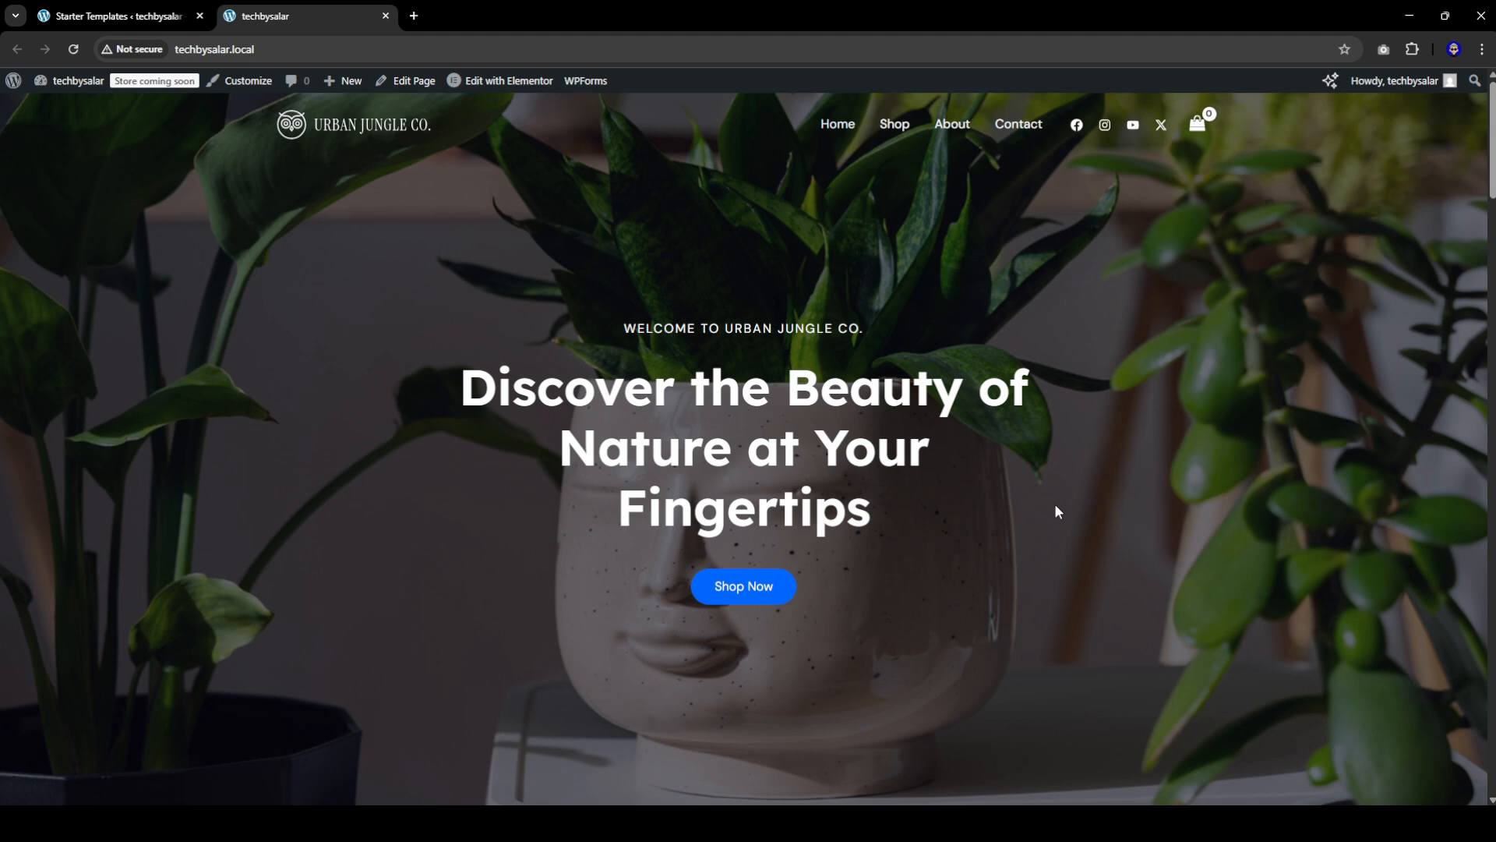
Step: Review the imported store's home page headline and browse its About and Contact pages
{"action": "left_click_drag", "start_coordinate": [468, 378], "coordinate": [884, 522]}
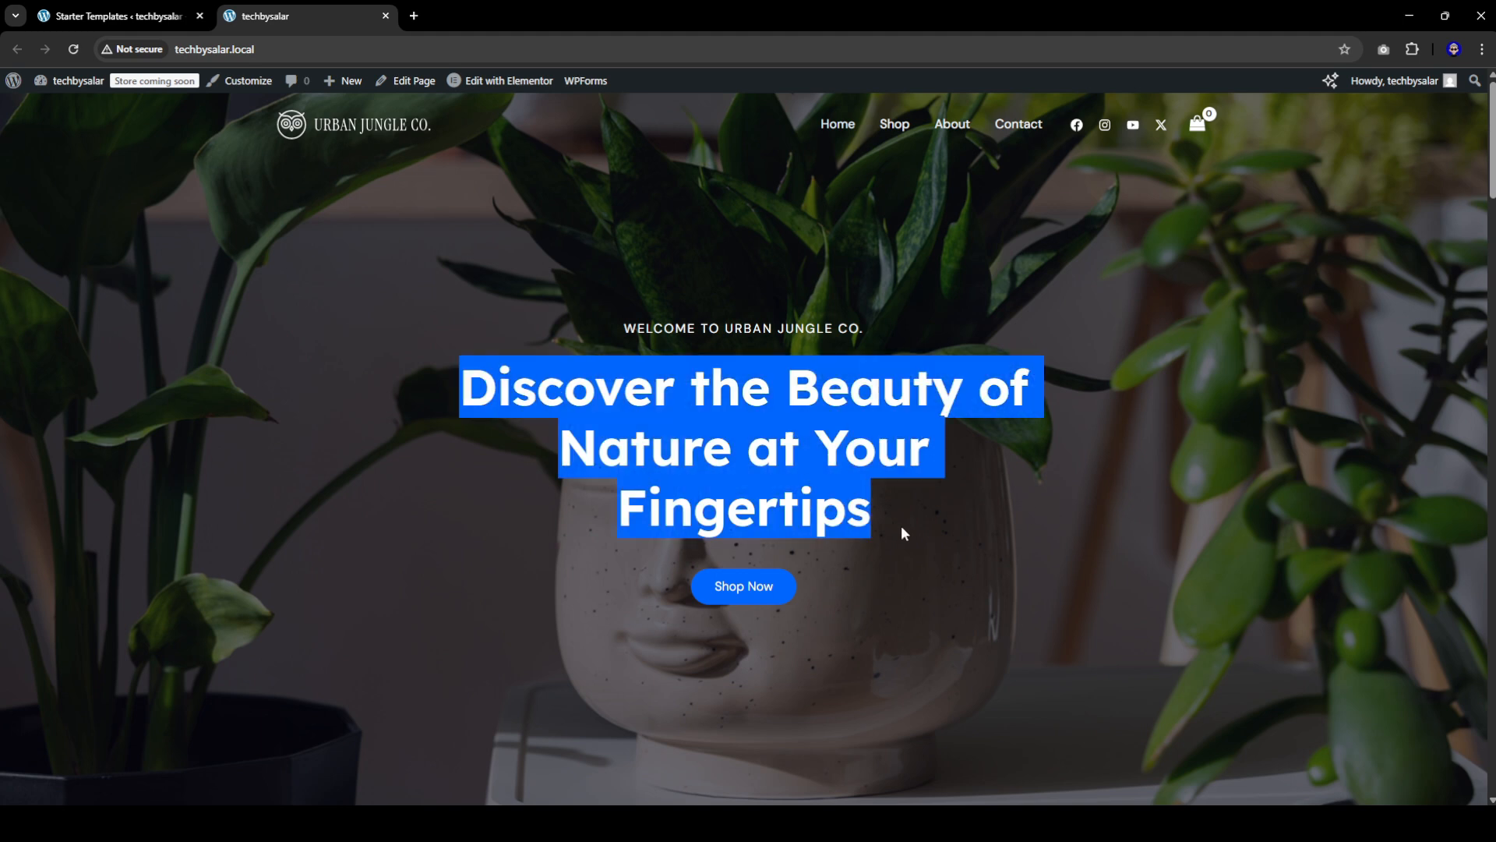
{"action": "left_click", "coordinate": [904, 526]}
{"action": "left_click", "coordinate": [893, 126]}
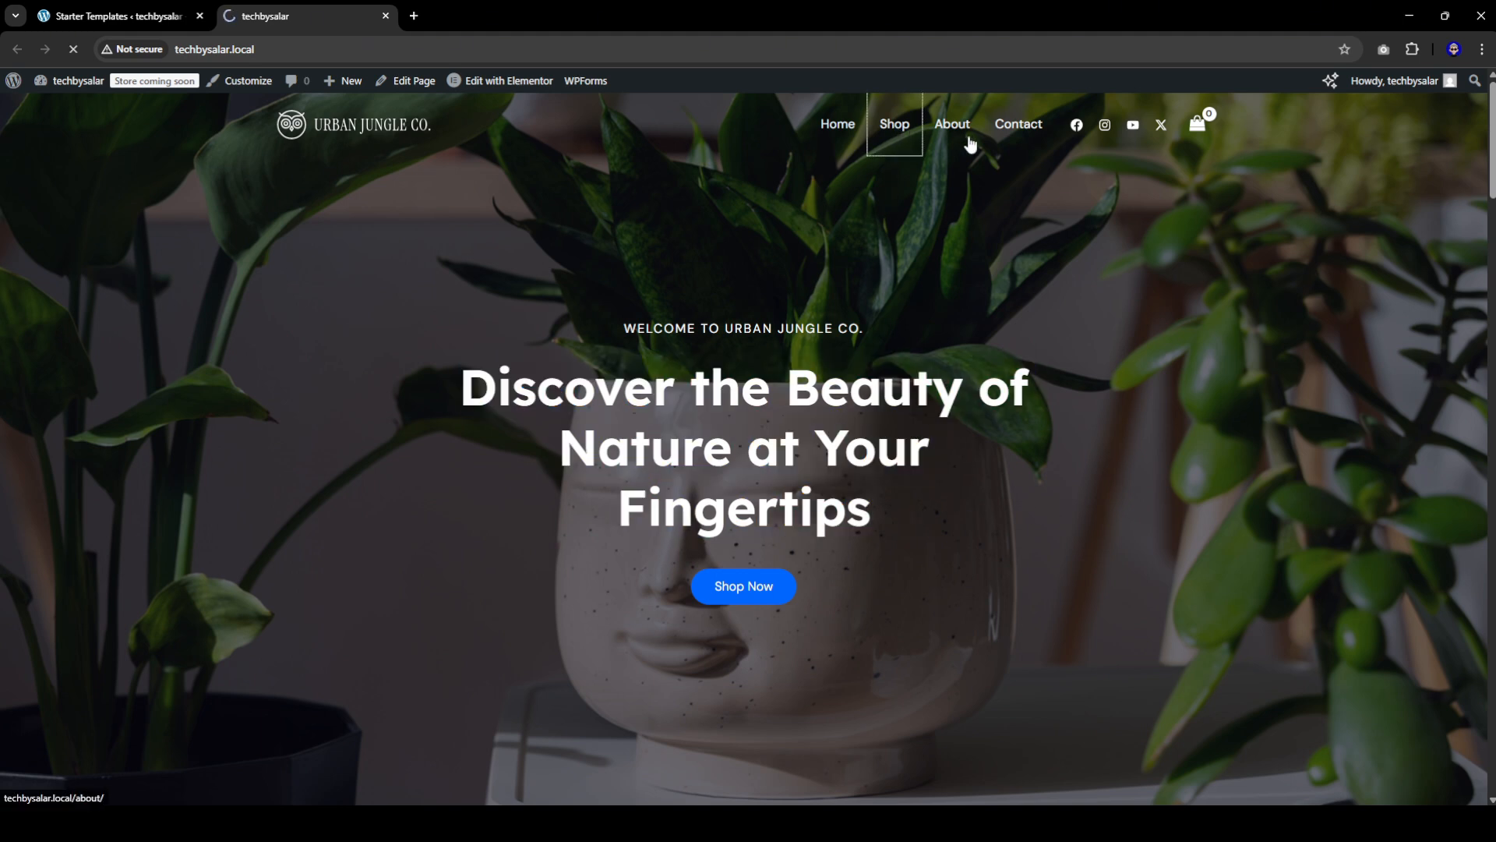
{"action": "left_click", "coordinate": [959, 138]}
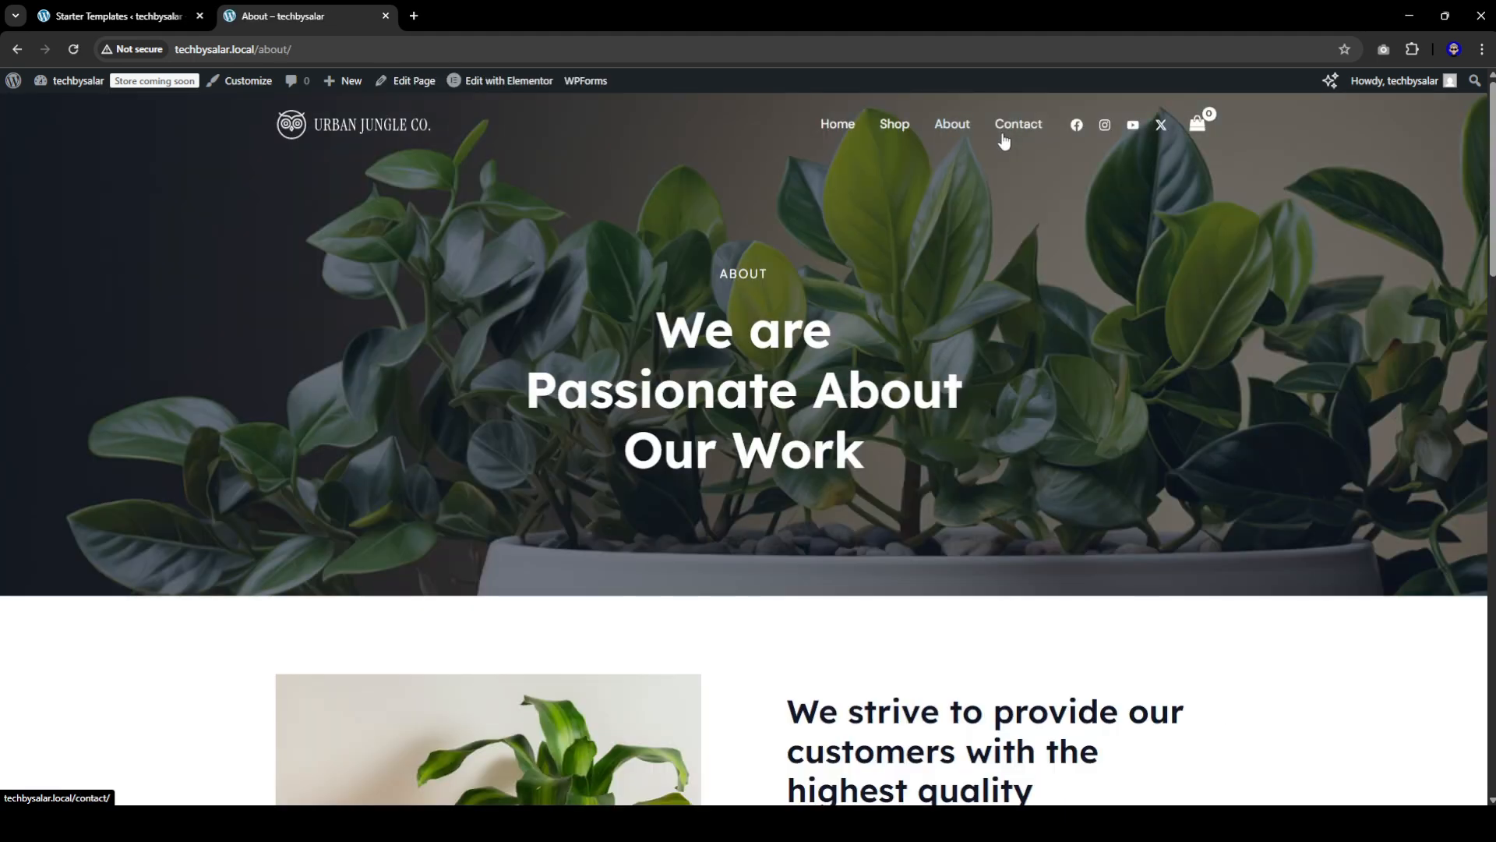
{"action": "left_click", "coordinate": [1002, 139]}
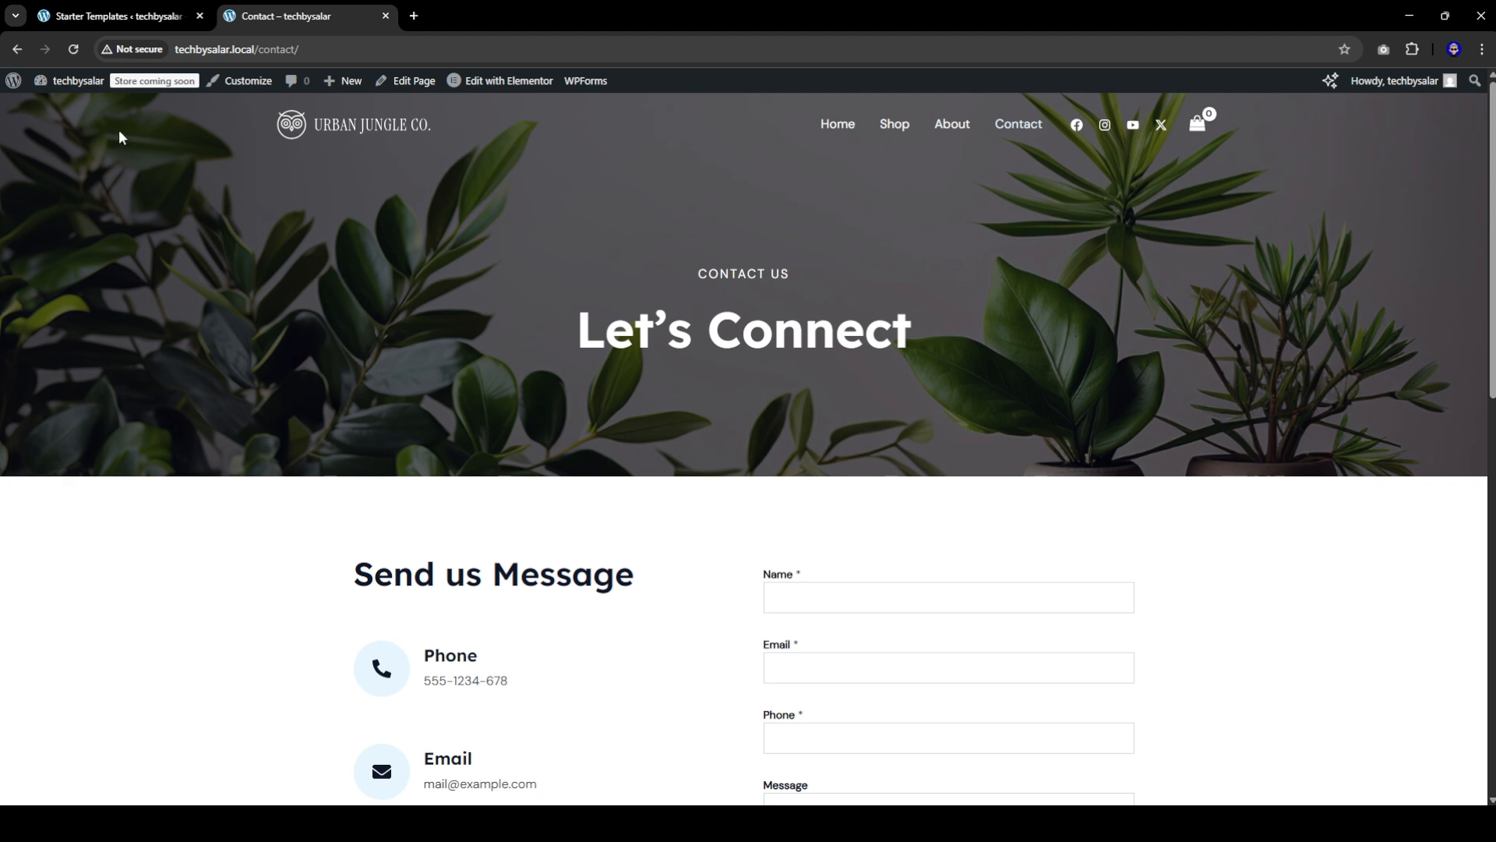
Step: Search the local site's plugin directory for "wpvivid", then install and activate the Migration, Backup, Staging – WPvivid Backup & Migration plugin
{"action": "mouse_move", "coordinate": [72, 83]}
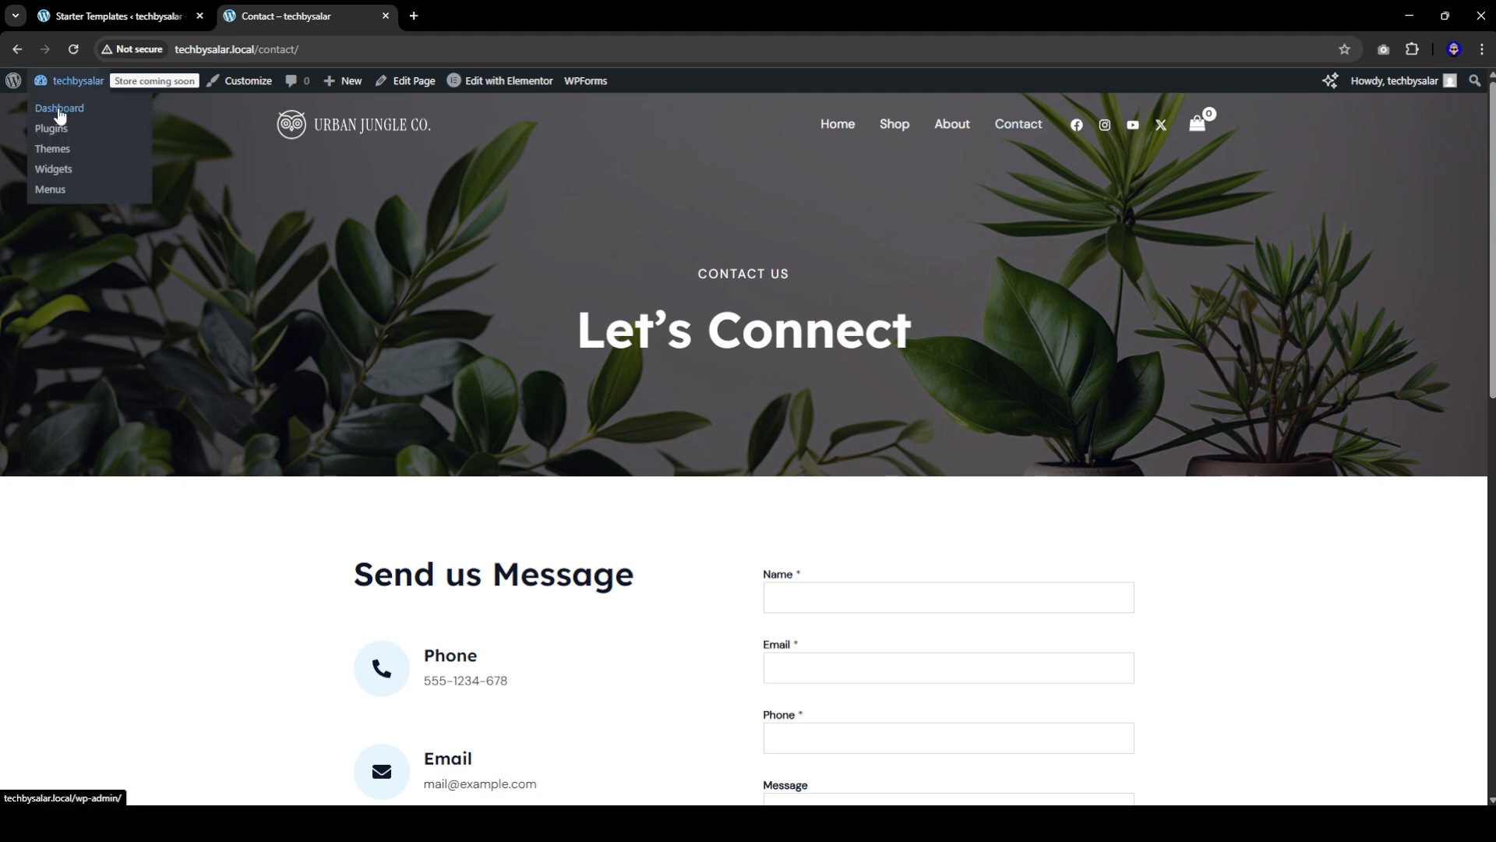
{"action": "left_click", "coordinate": [60, 111]}
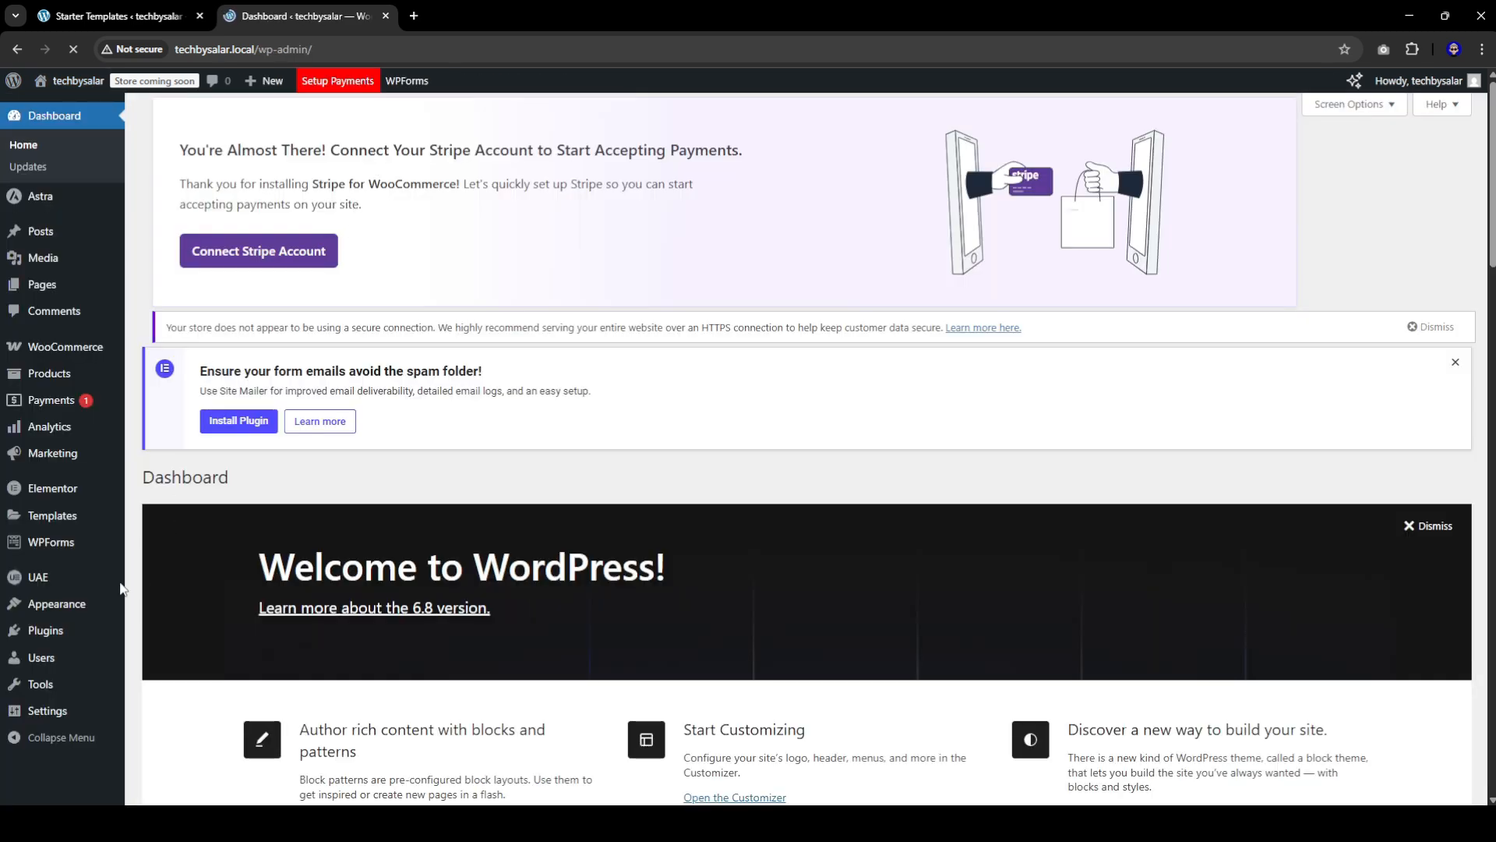
{"action": "mouse_move", "coordinate": [123, 633]}
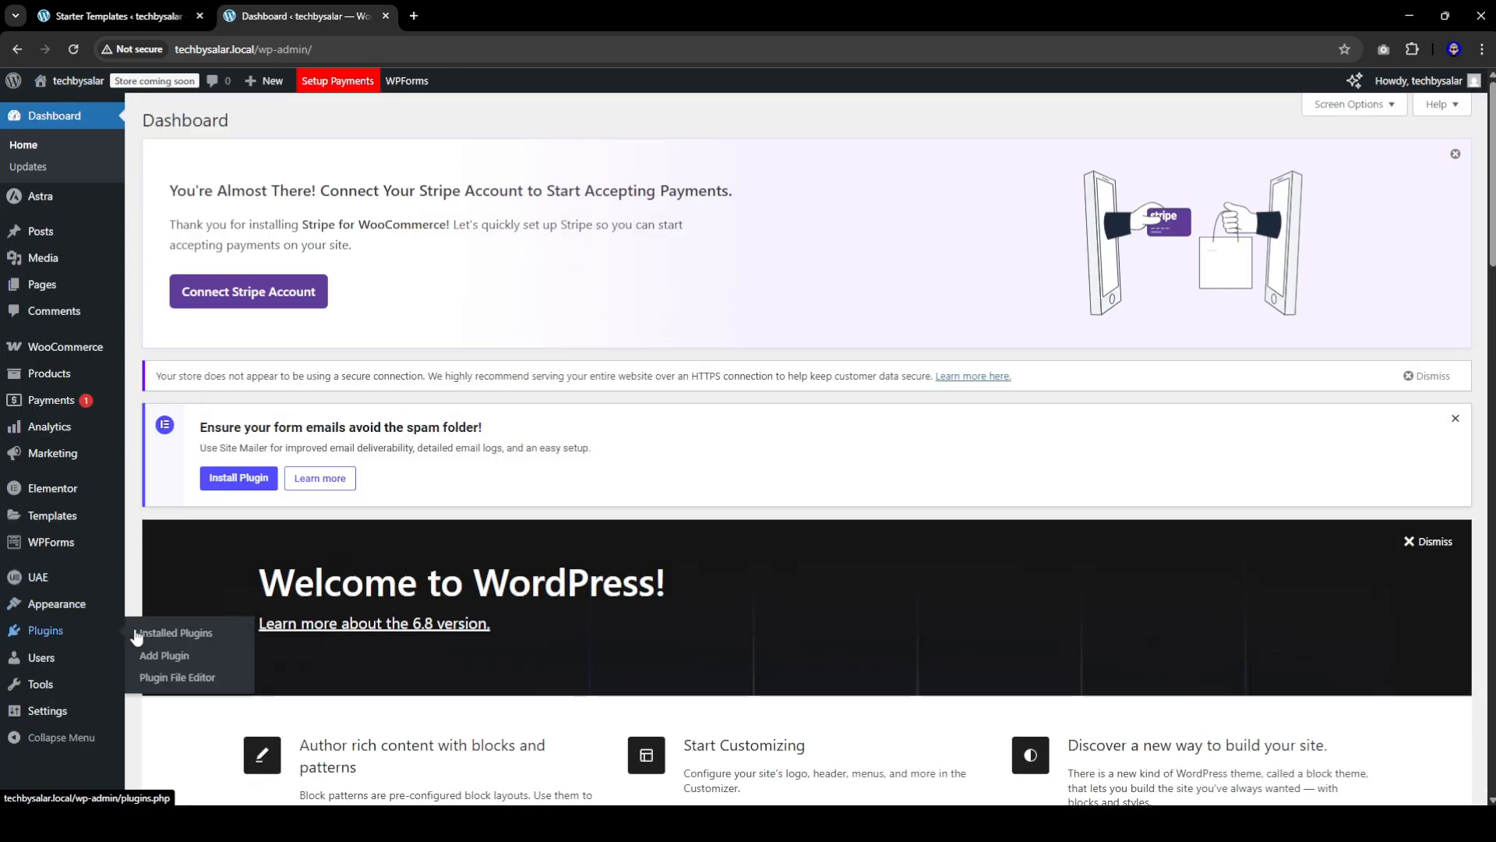
{"action": "left_click", "coordinate": [180, 660]}
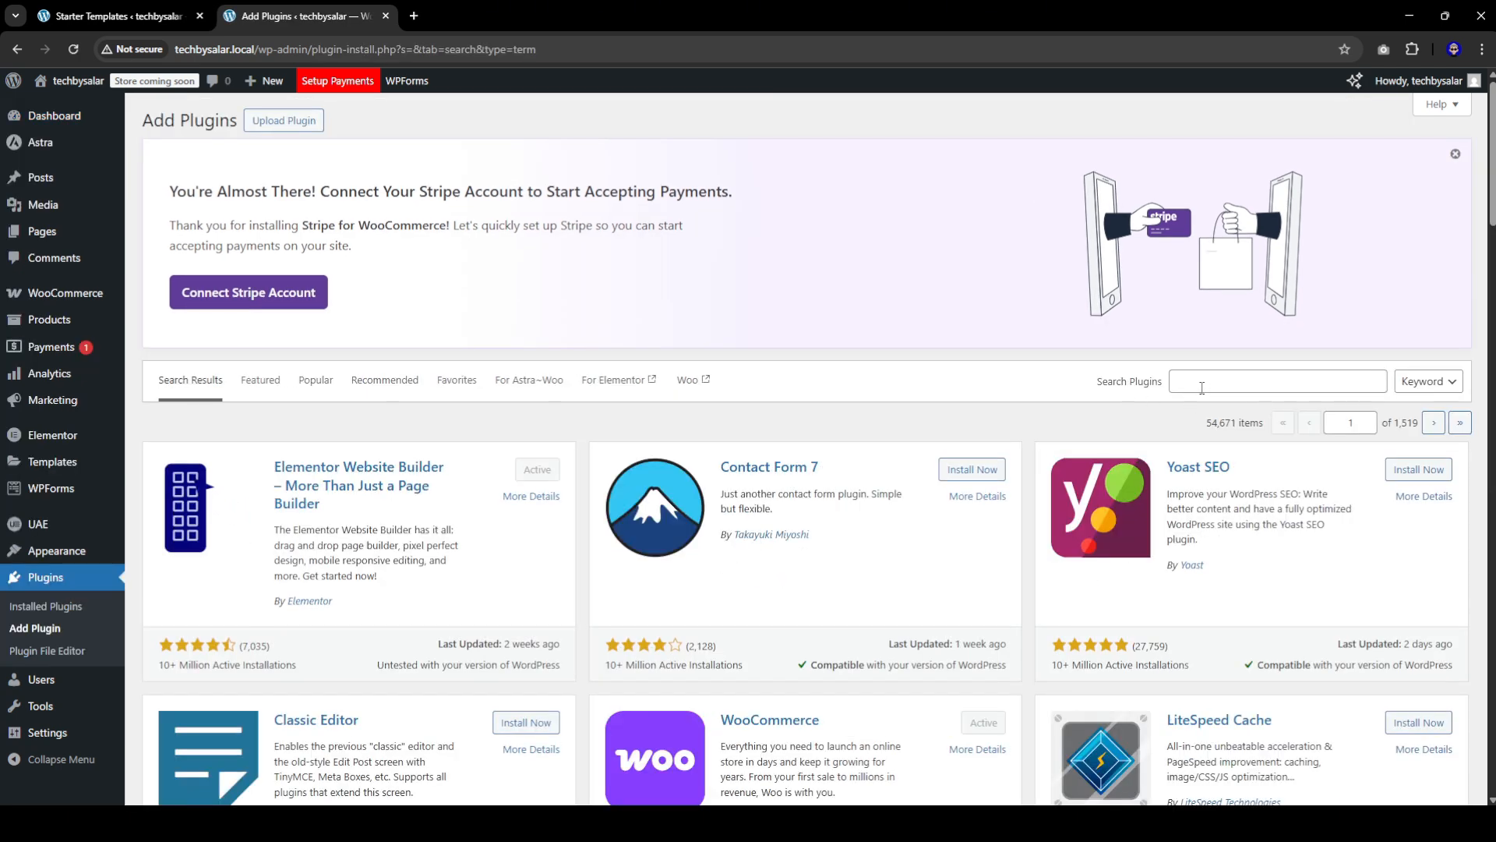
{"action": "left_click", "coordinate": [1210, 387]}
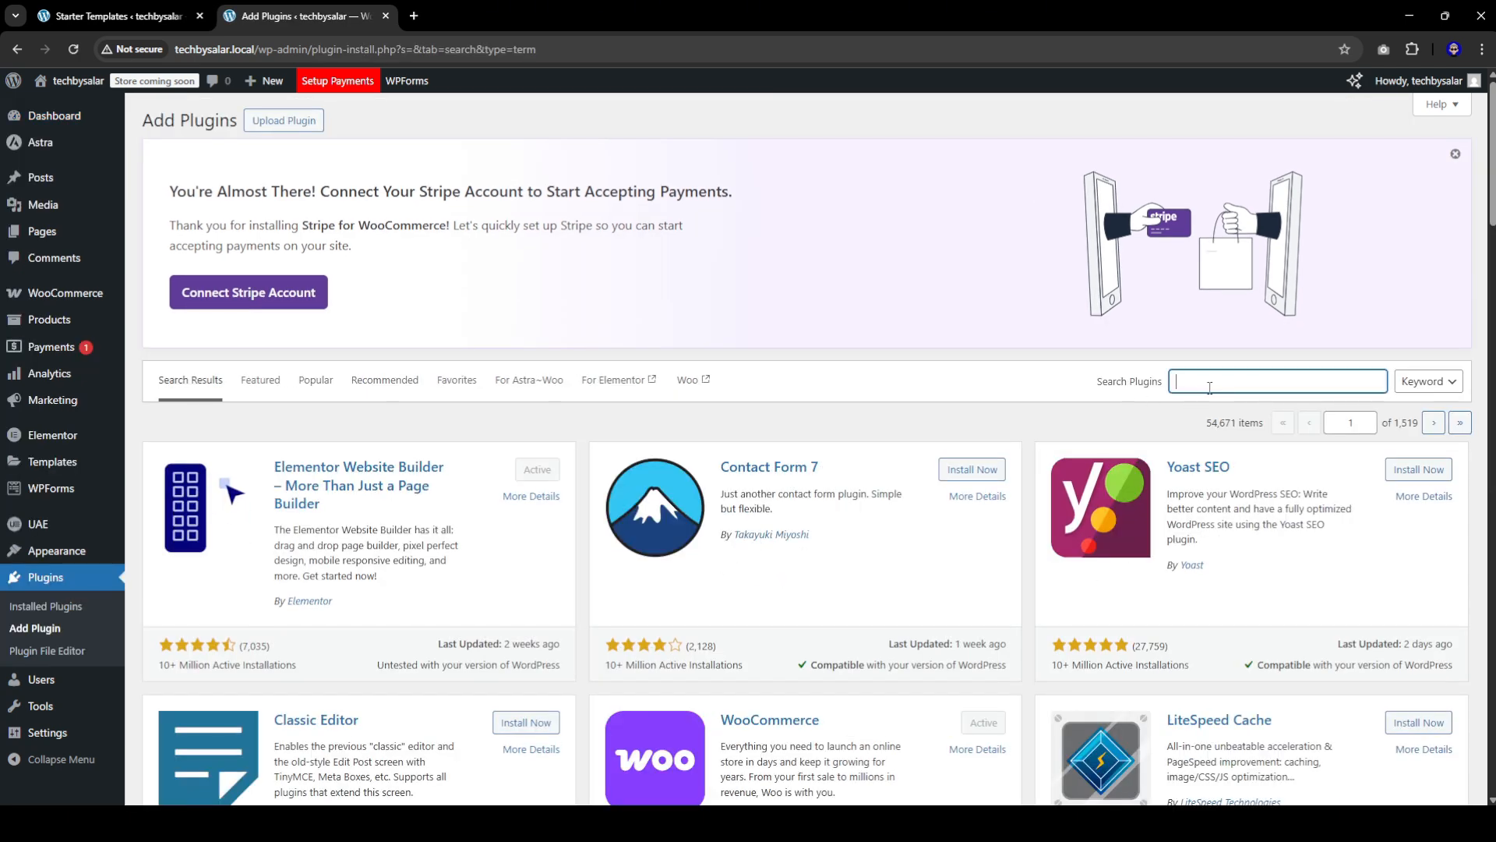
{"action": "type", "text": "wp"}
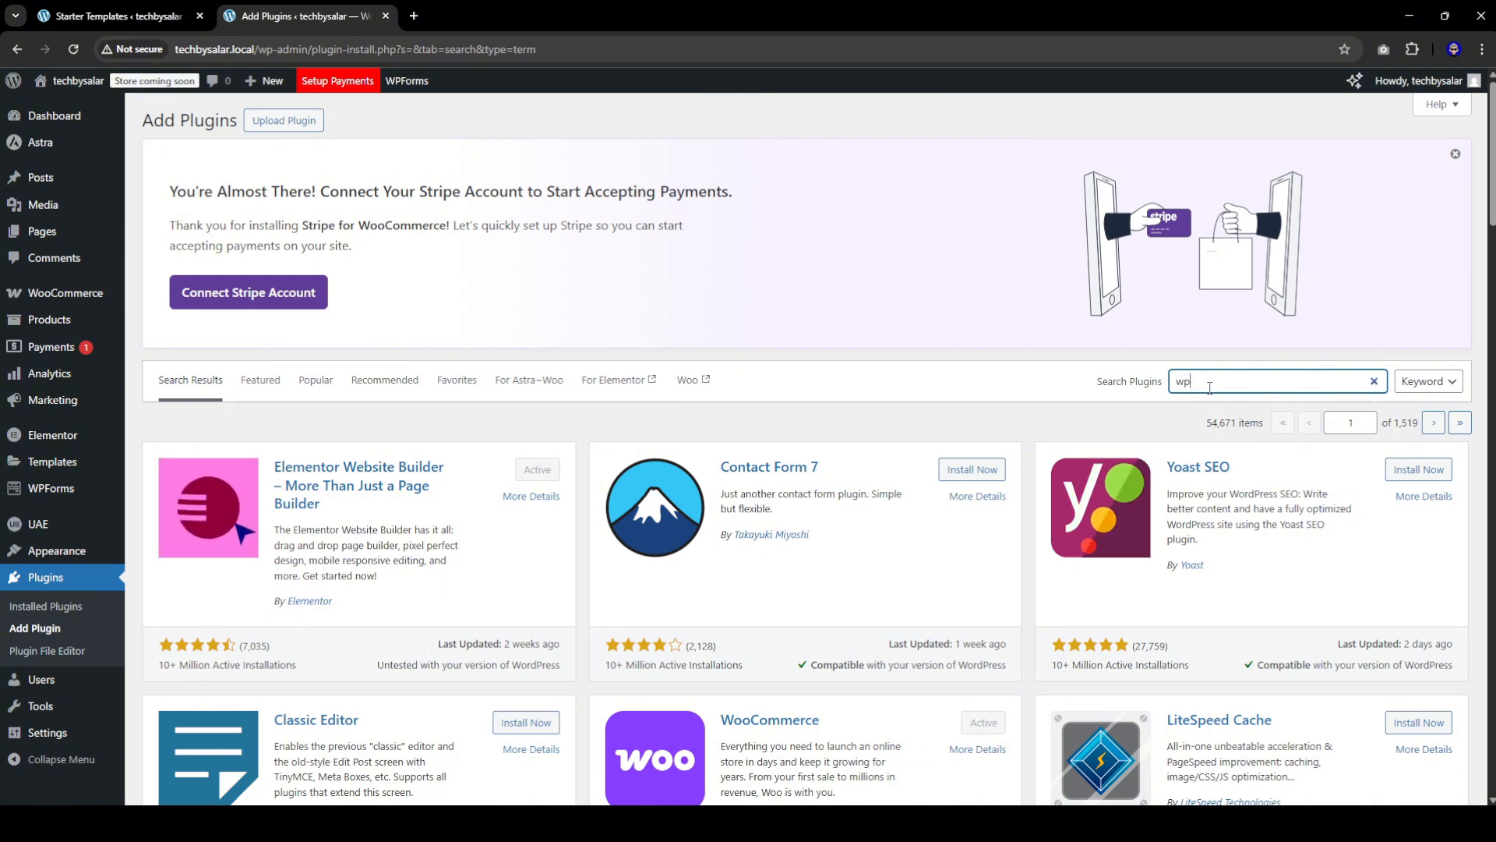
{"action": "type", "text": "vivid"}
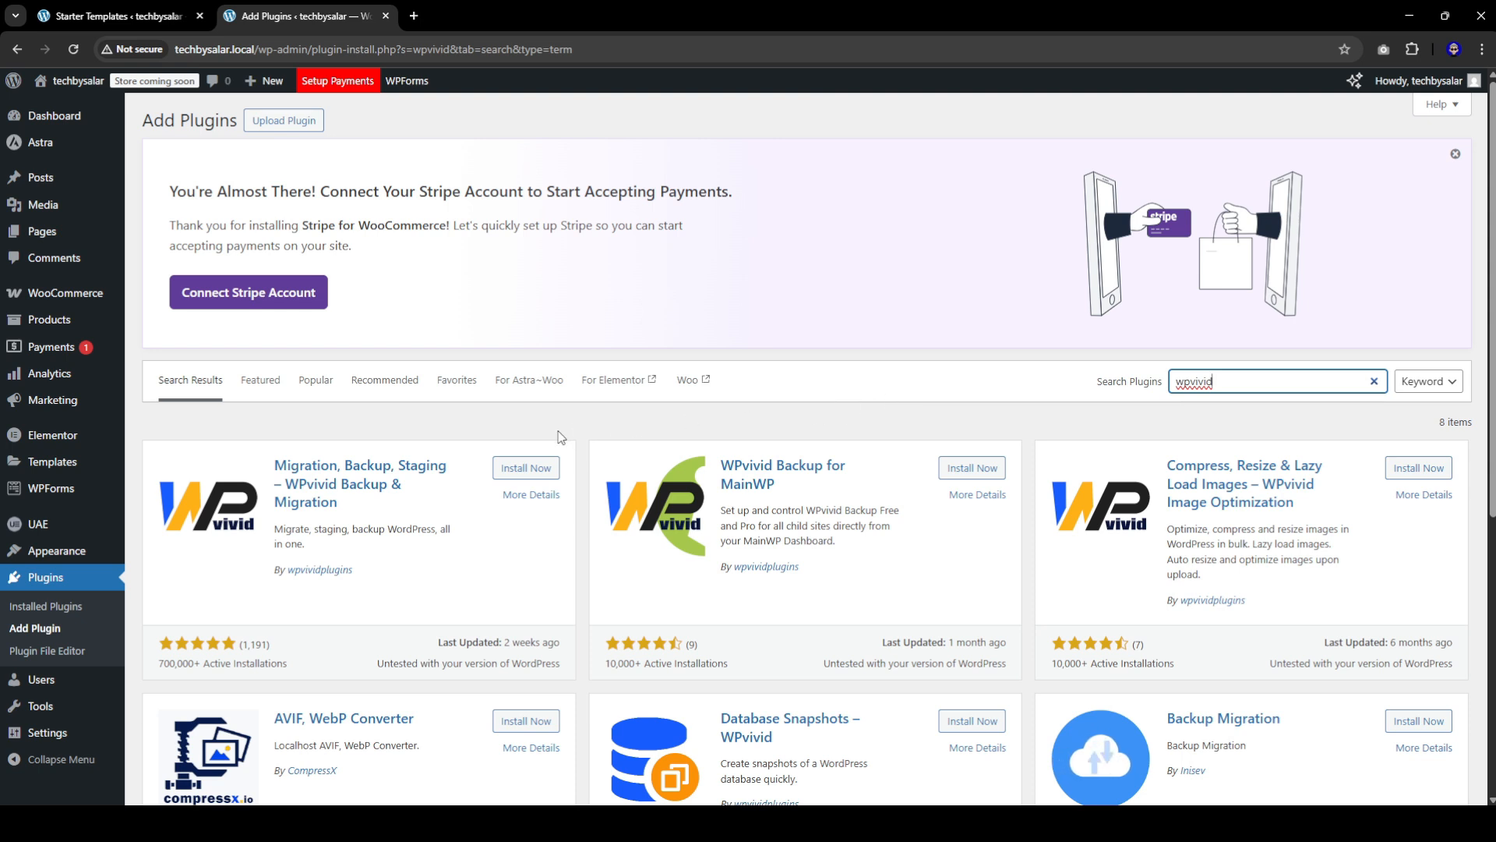
{"action": "left_click", "coordinate": [522, 469]}
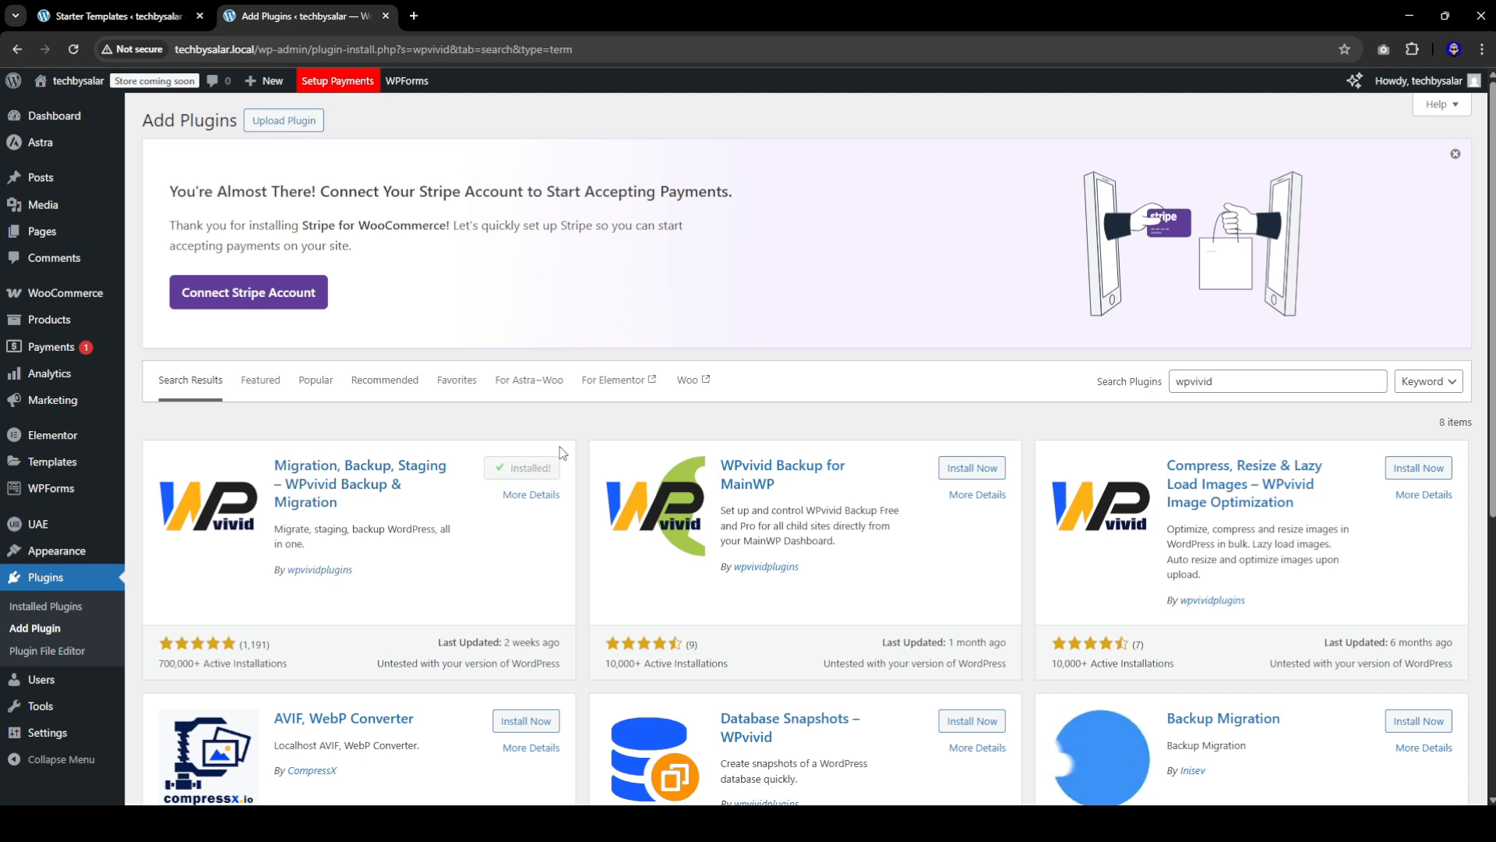
{"action": "left_click", "coordinate": [546, 469]}
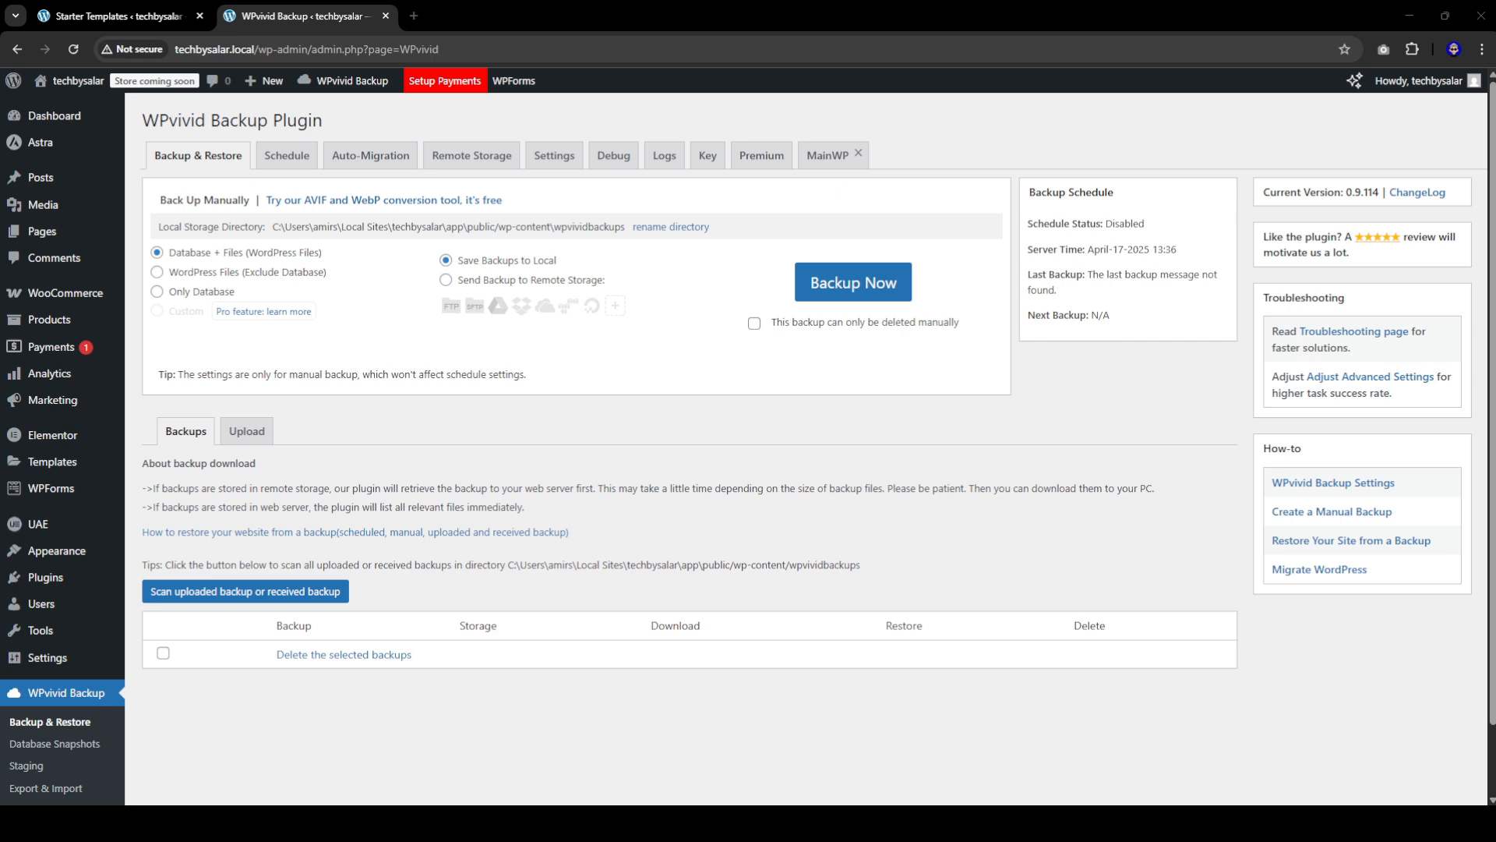
Step: Open hostinger.com in a new browser tab and start adding a WordPress website to the Premium Web Hosting plan
{"action": "left_click", "coordinate": [414, 15]}
{"action": "type", "text": "hostinger.com"}
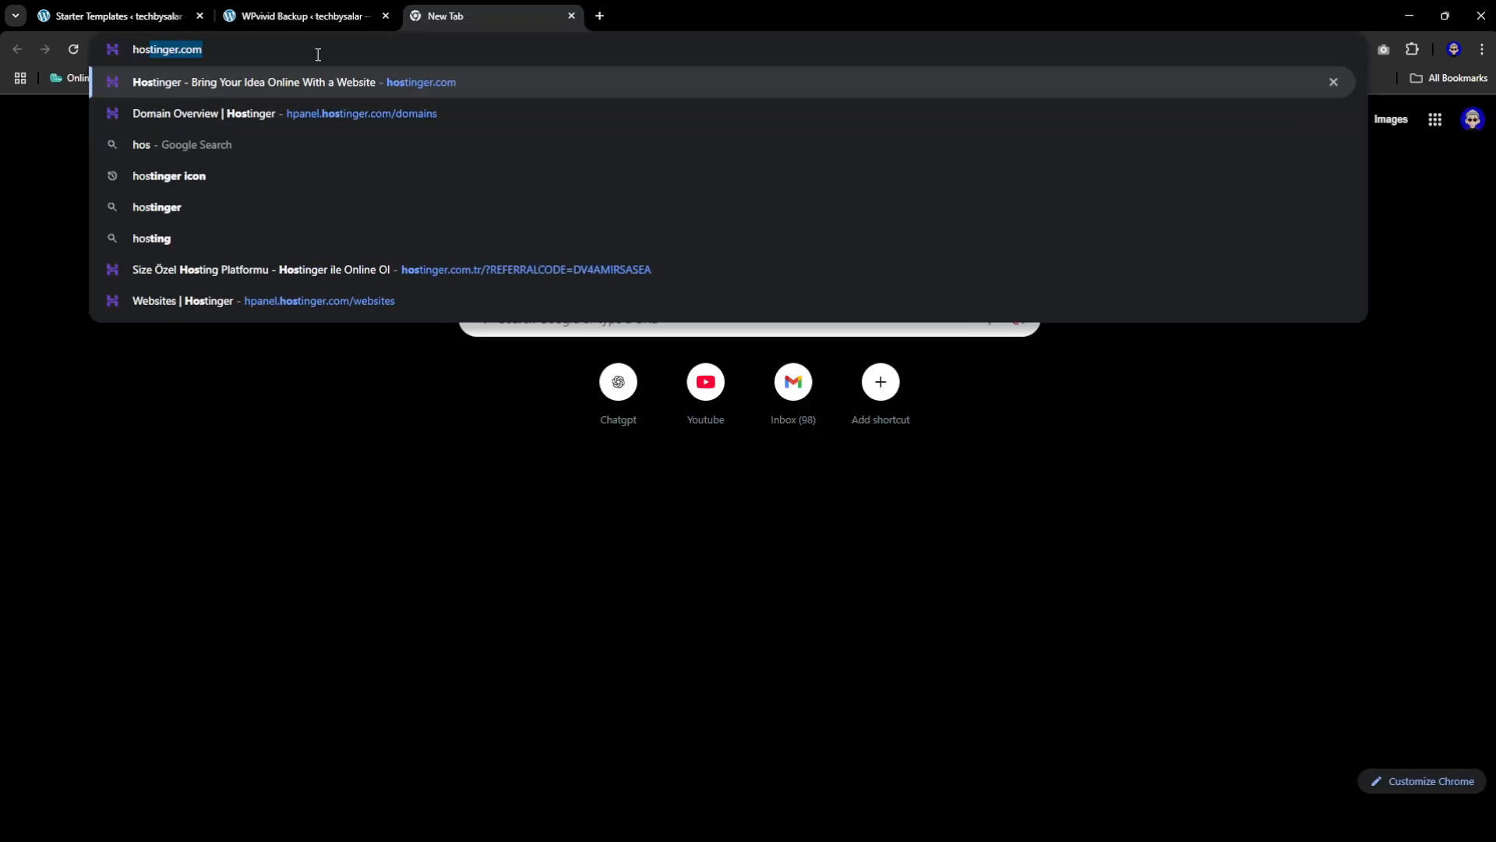
{"action": "key", "text": "Return"}
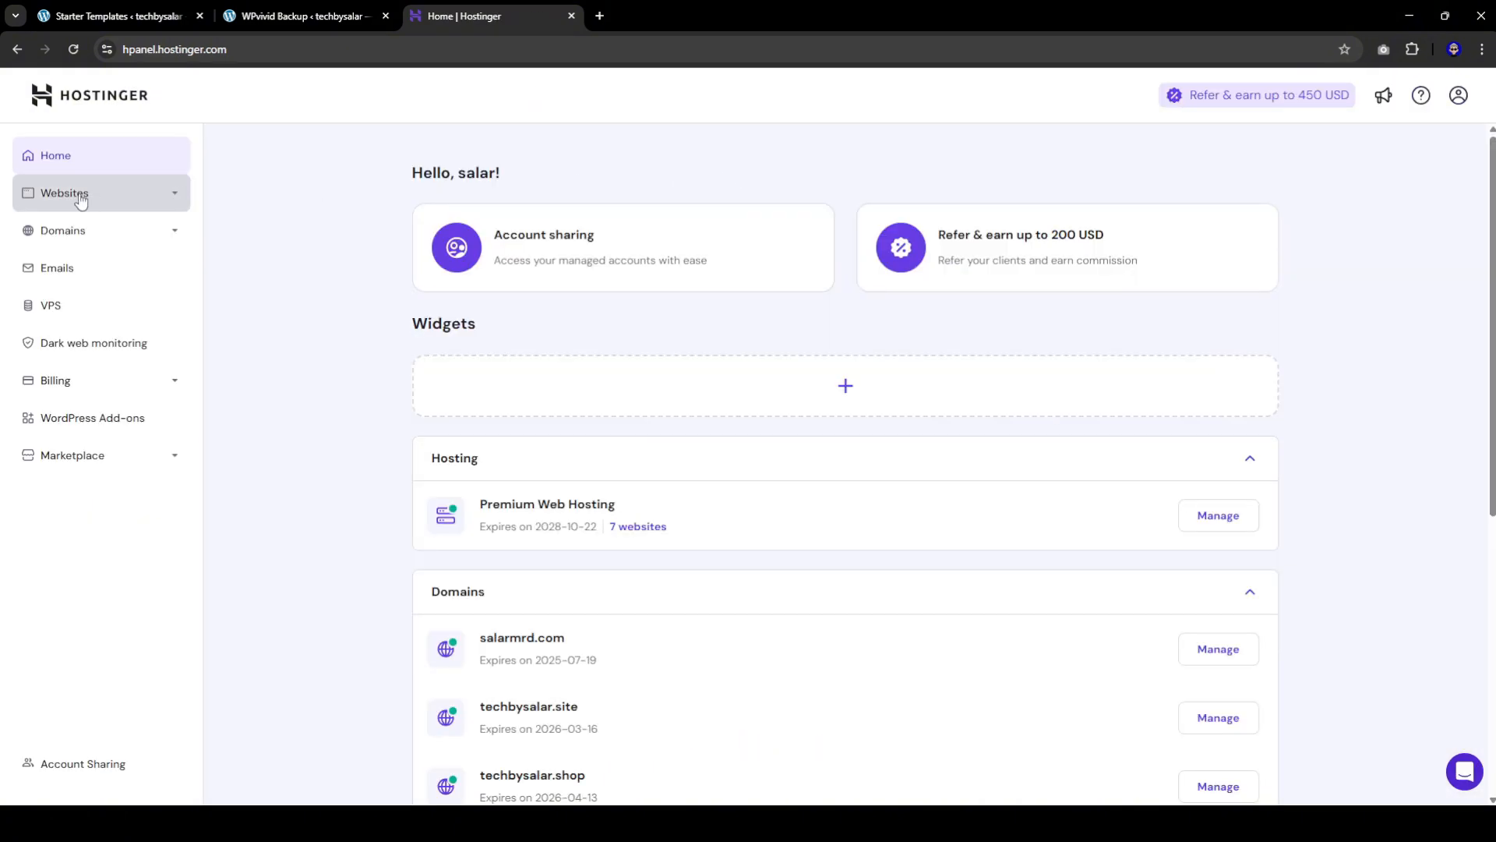
{"action": "left_click", "coordinate": [80, 197]}
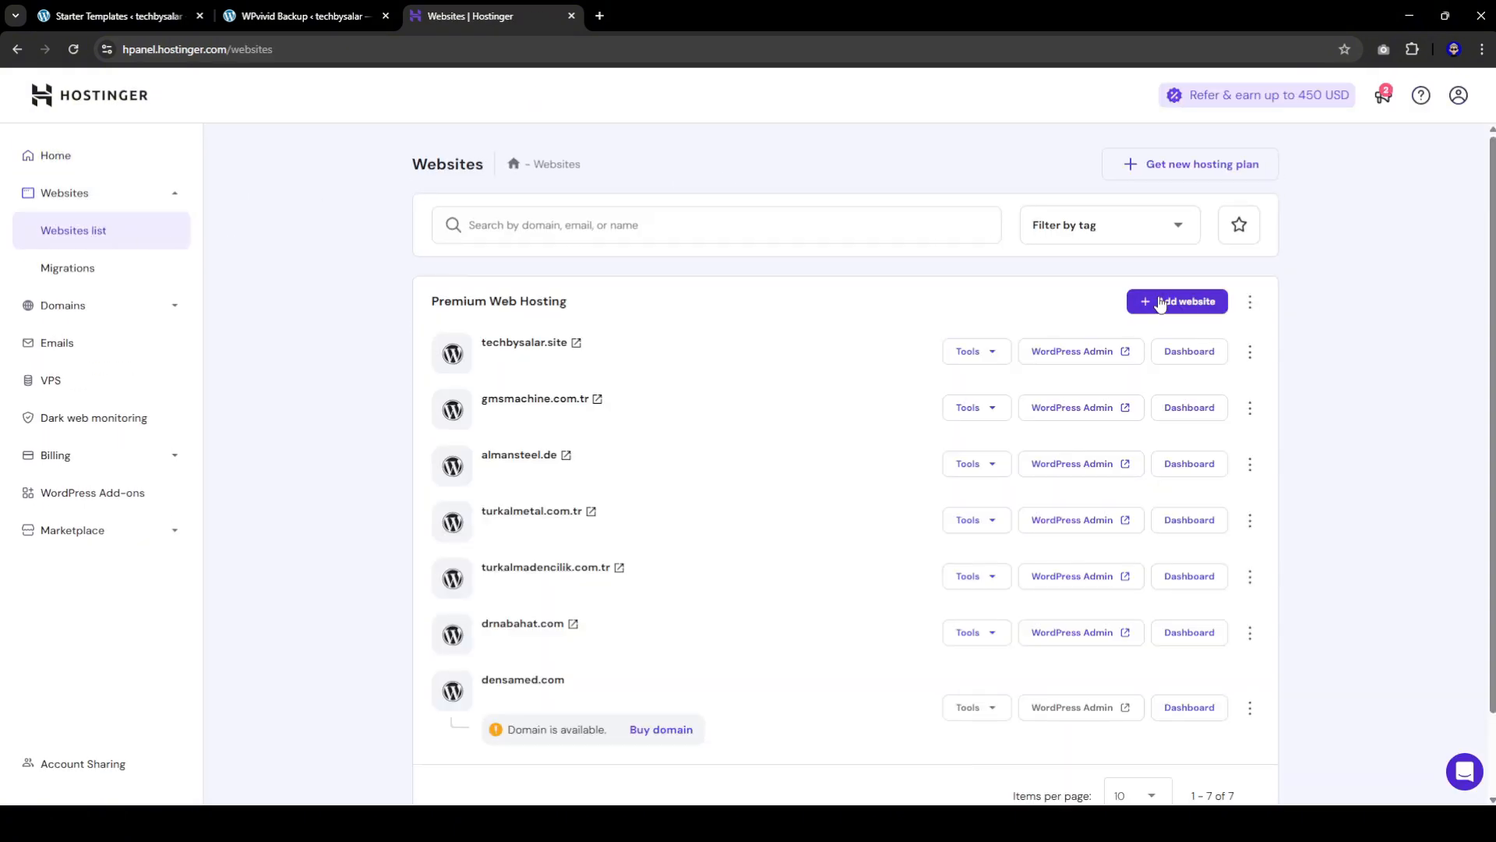
{"action": "left_click", "coordinate": [1182, 311]}
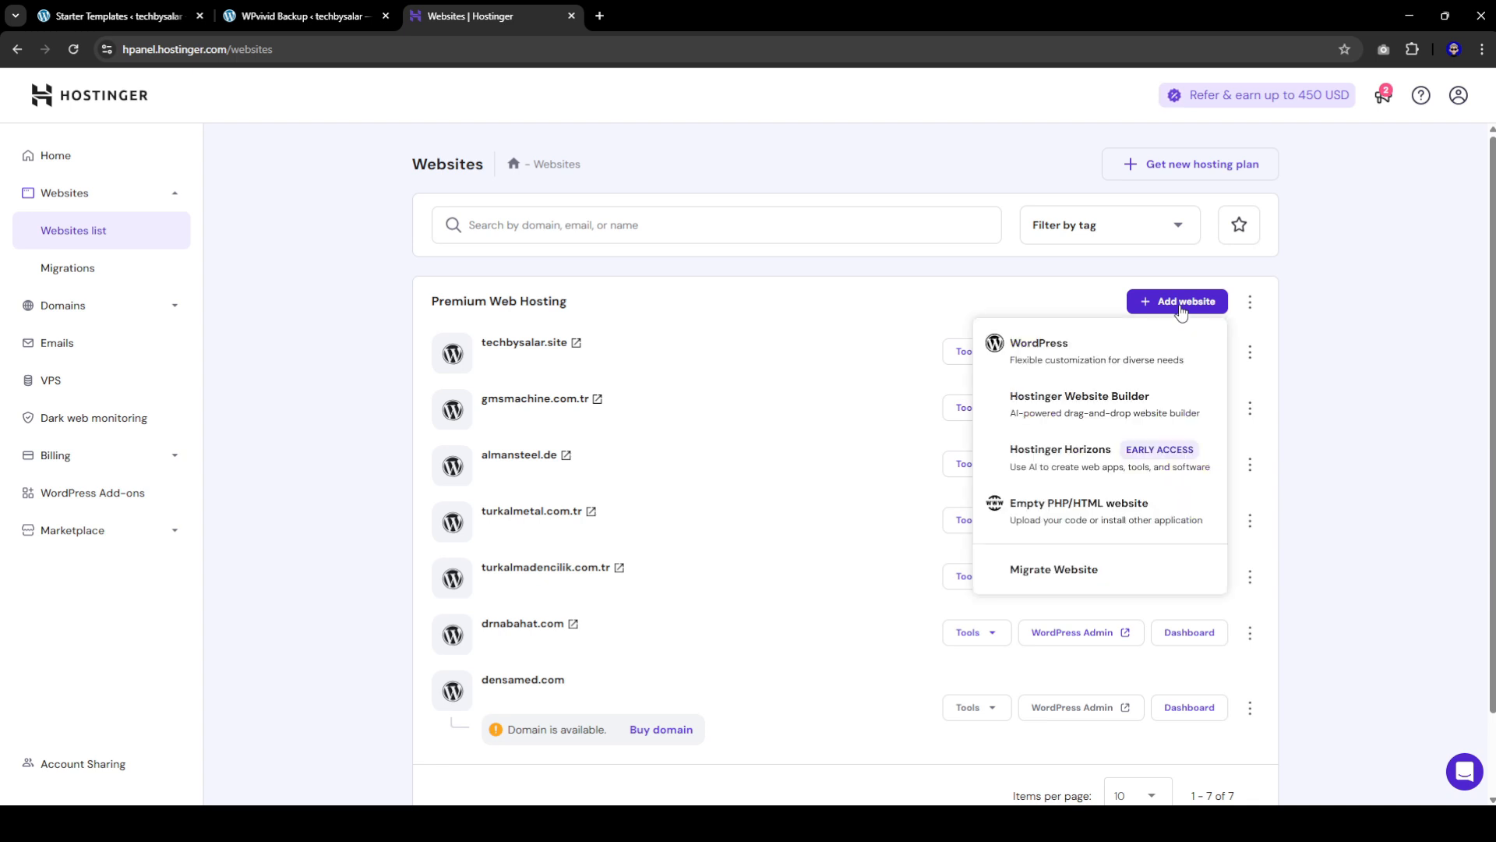
{"action": "left_click", "coordinate": [1046, 360]}
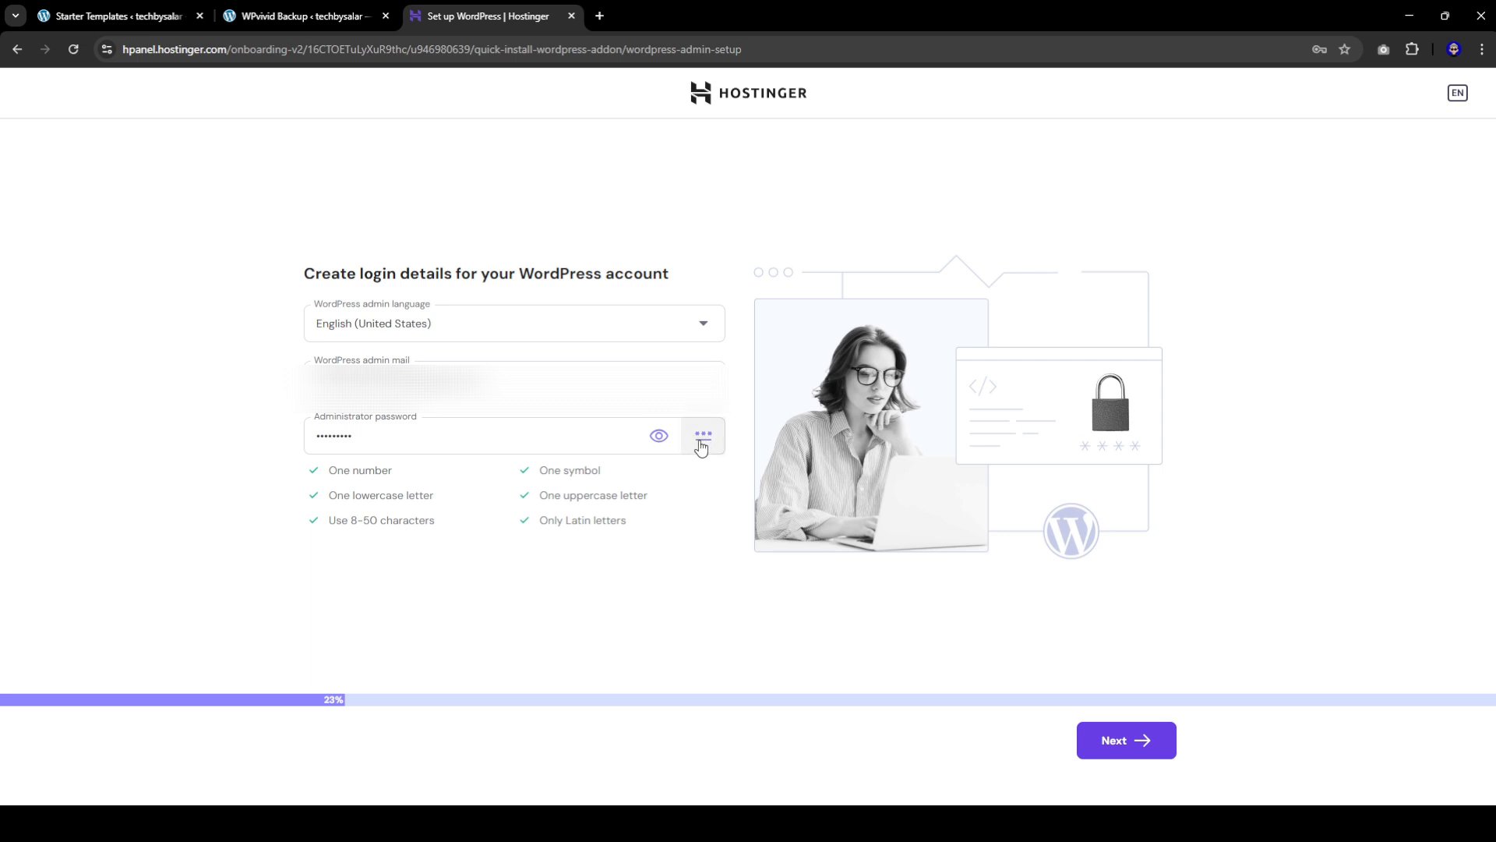
Step: Confirm the WordPress admin login details, choose a blank site, and install WordPress on the techbysalar.shop domain
{"action": "double_click", "coordinate": [561, 444]}
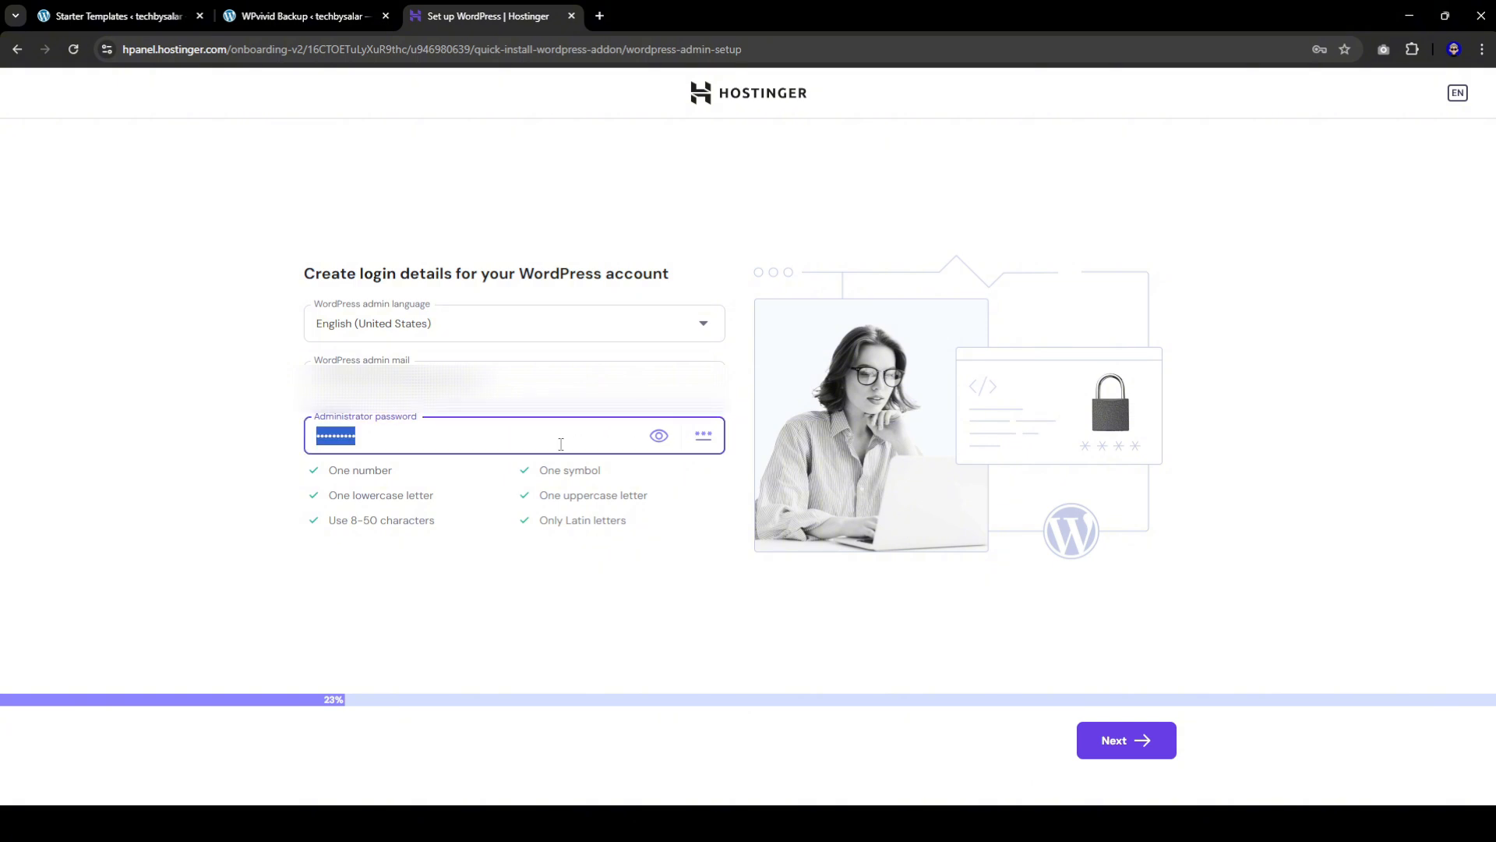
{"action": "left_click", "coordinate": [1128, 741]}
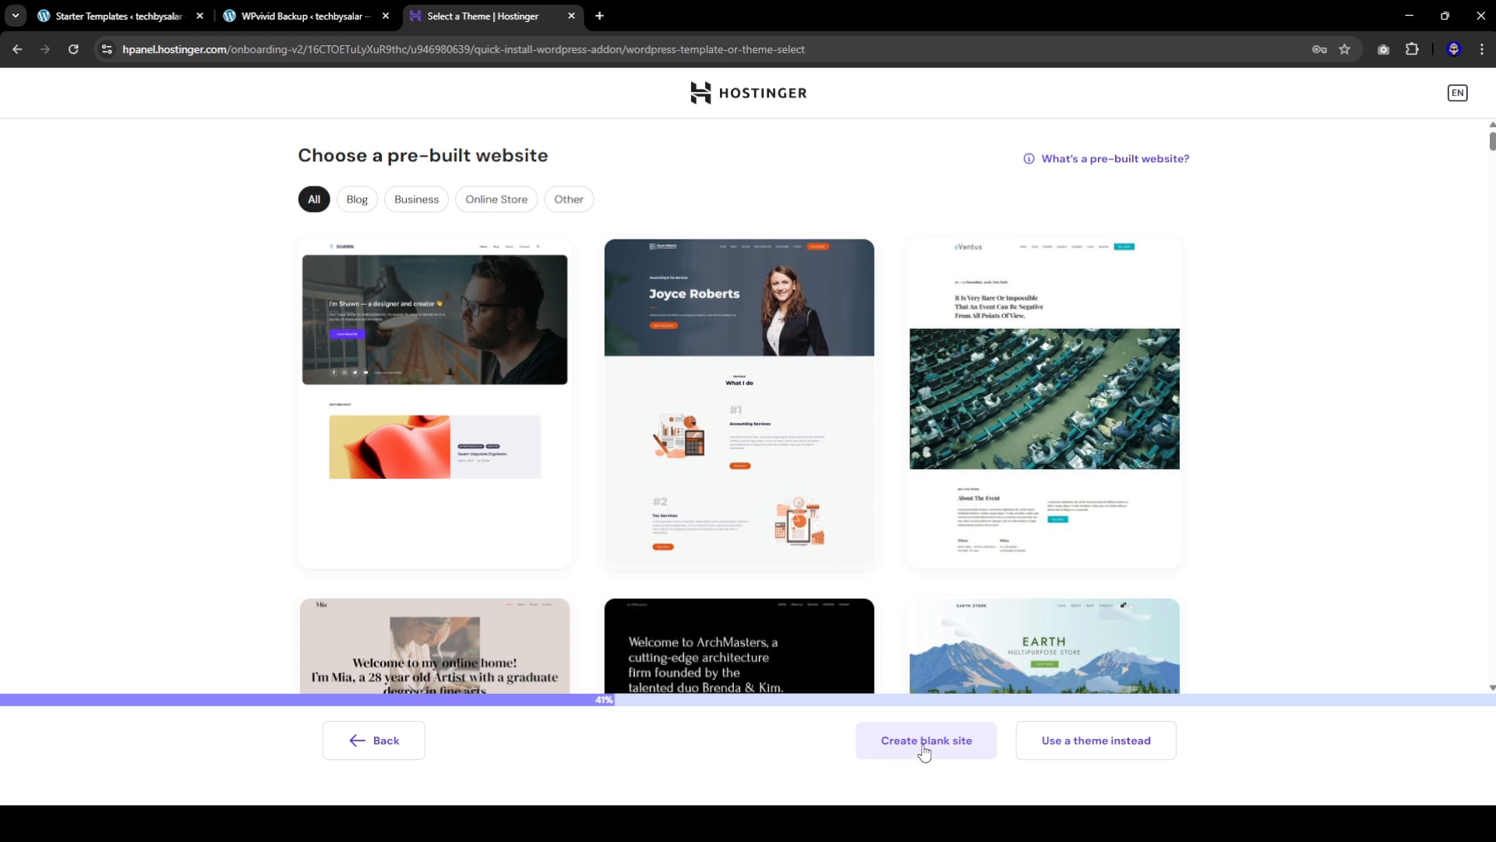
{"action": "left_click", "coordinate": [924, 749]}
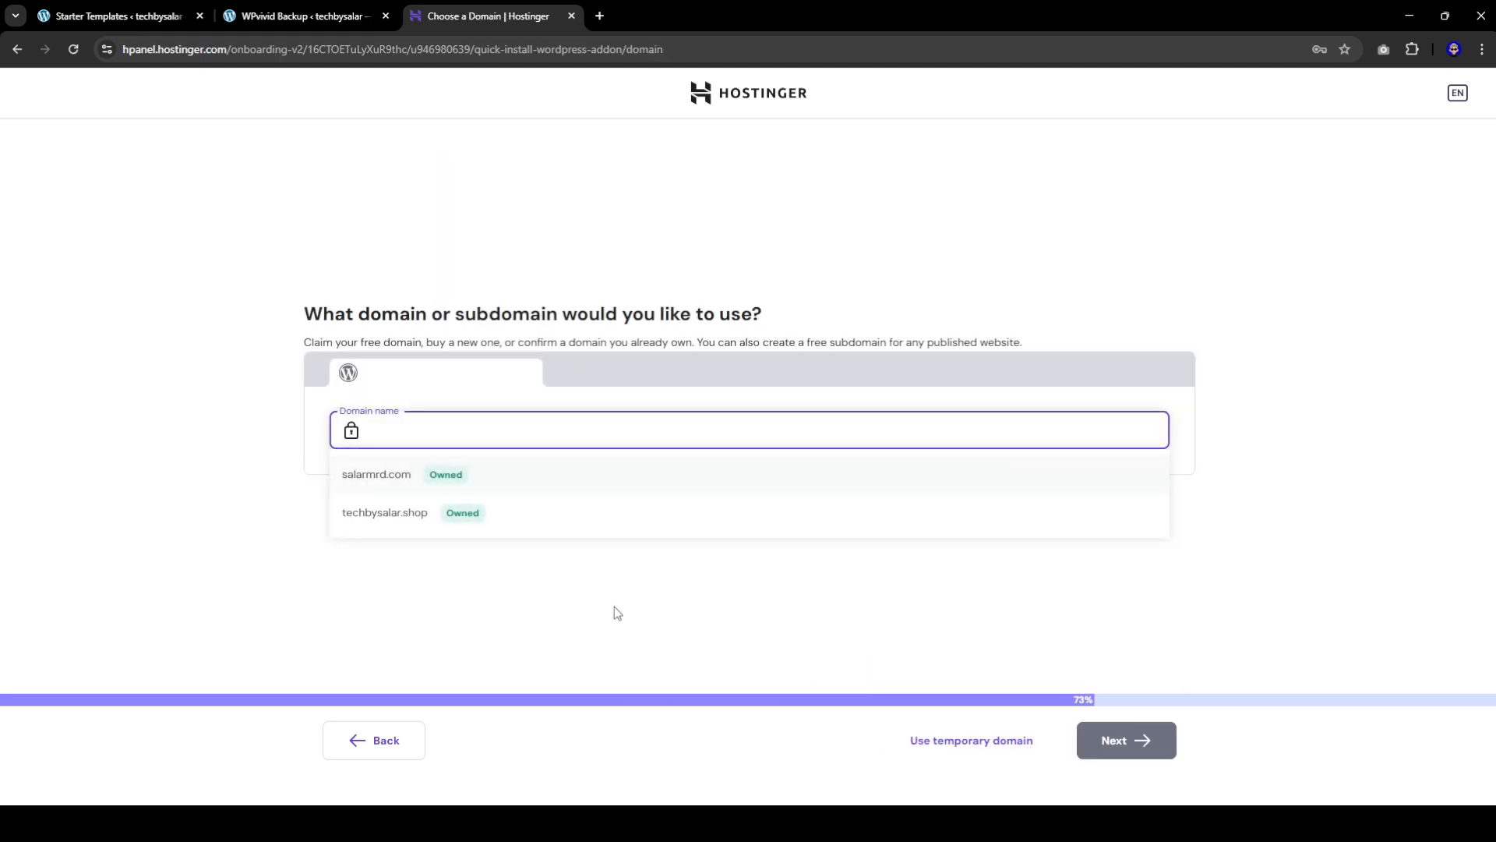
{"action": "left_click", "coordinate": [535, 515]}
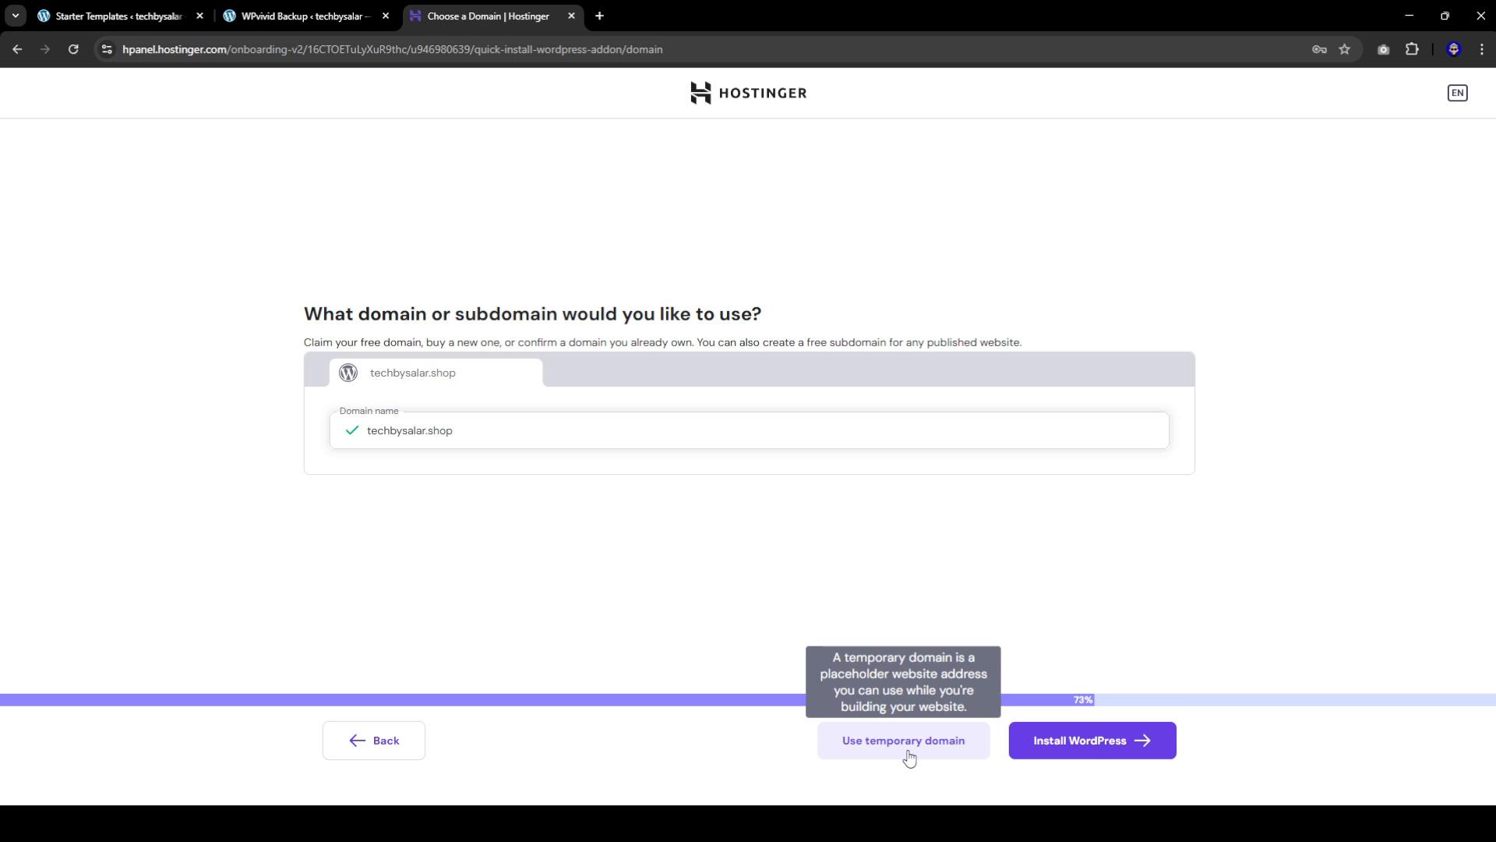
{"action": "left_click", "coordinate": [1085, 748]}
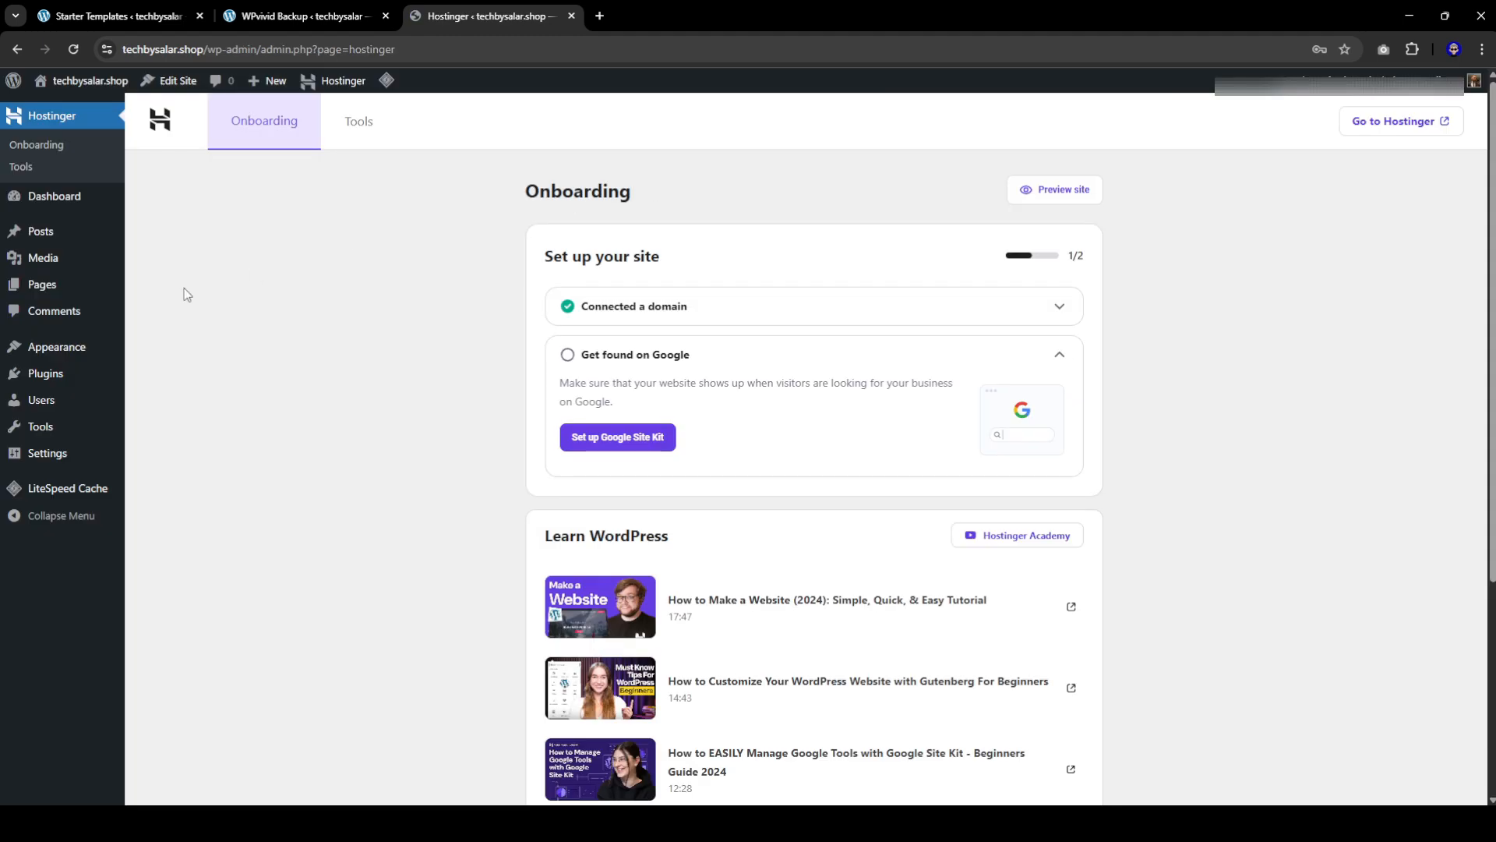
Step: Deactivate the Hostinger Easy Onboarding, Hostinger Tools and LiteSpeed Cache plugins on techbysalar.shop in one bulk action
{"action": "left_click", "coordinate": [174, 375]}
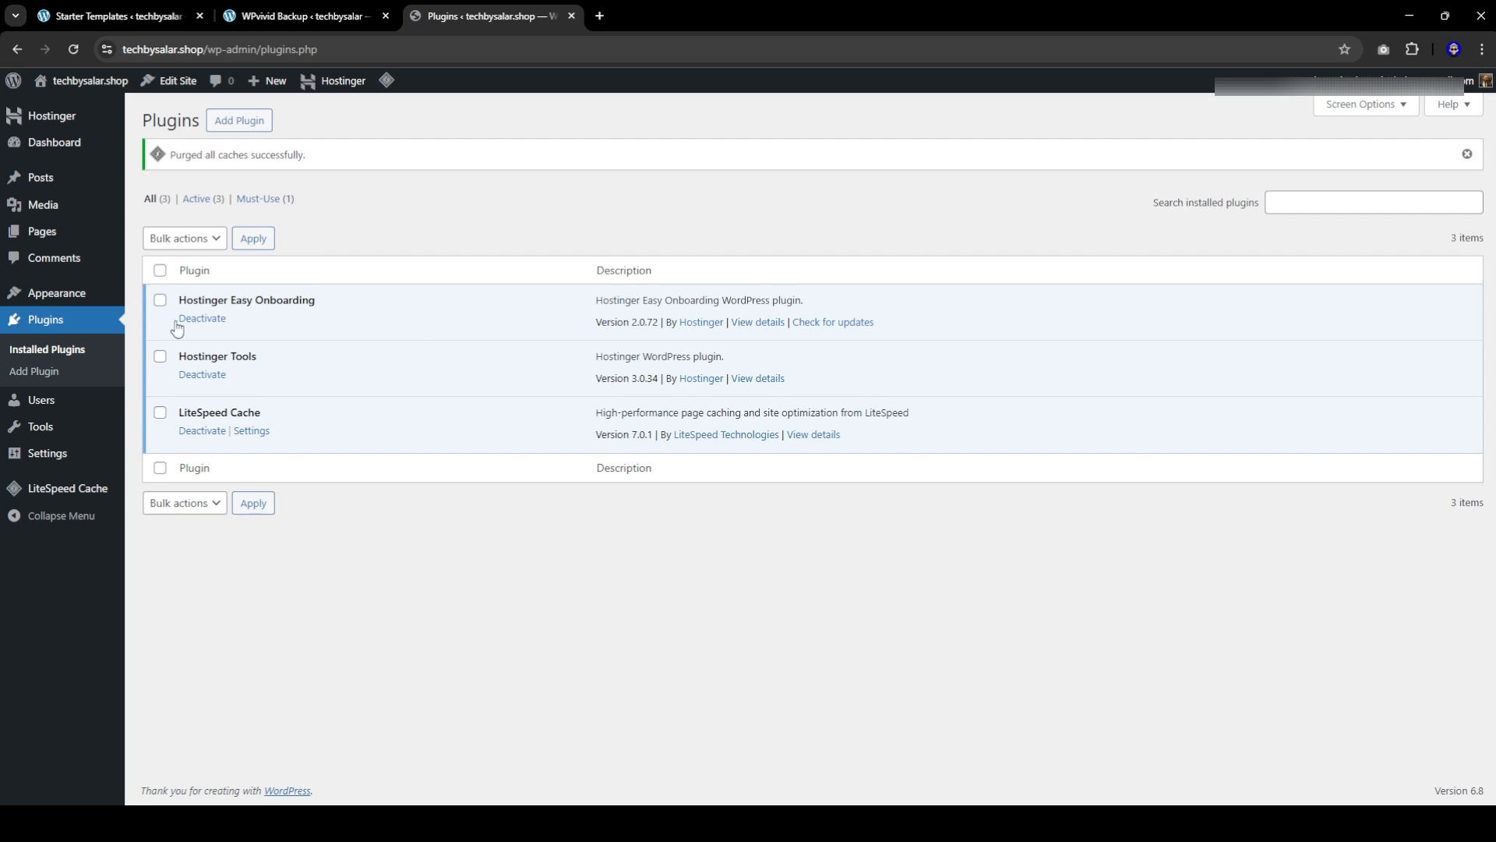
{"action": "left_click", "coordinate": [160, 303]}
{"action": "left_click", "coordinate": [161, 358]}
{"action": "left_click", "coordinate": [160, 413]}
{"action": "left_click", "coordinate": [184, 237]}
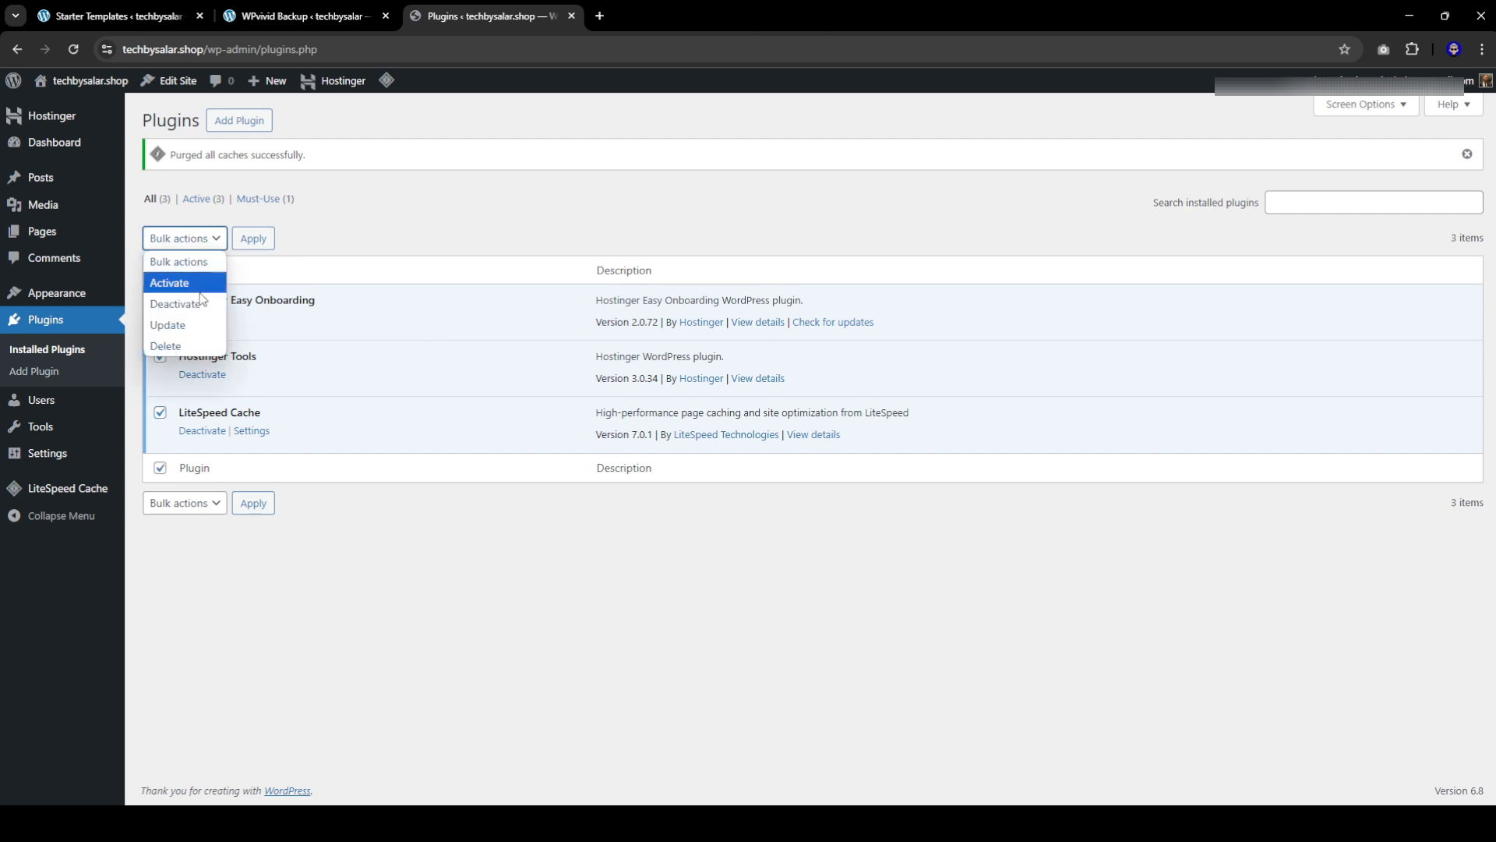
{"action": "left_click", "coordinate": [167, 301]}
{"action": "left_click", "coordinate": [253, 238]}
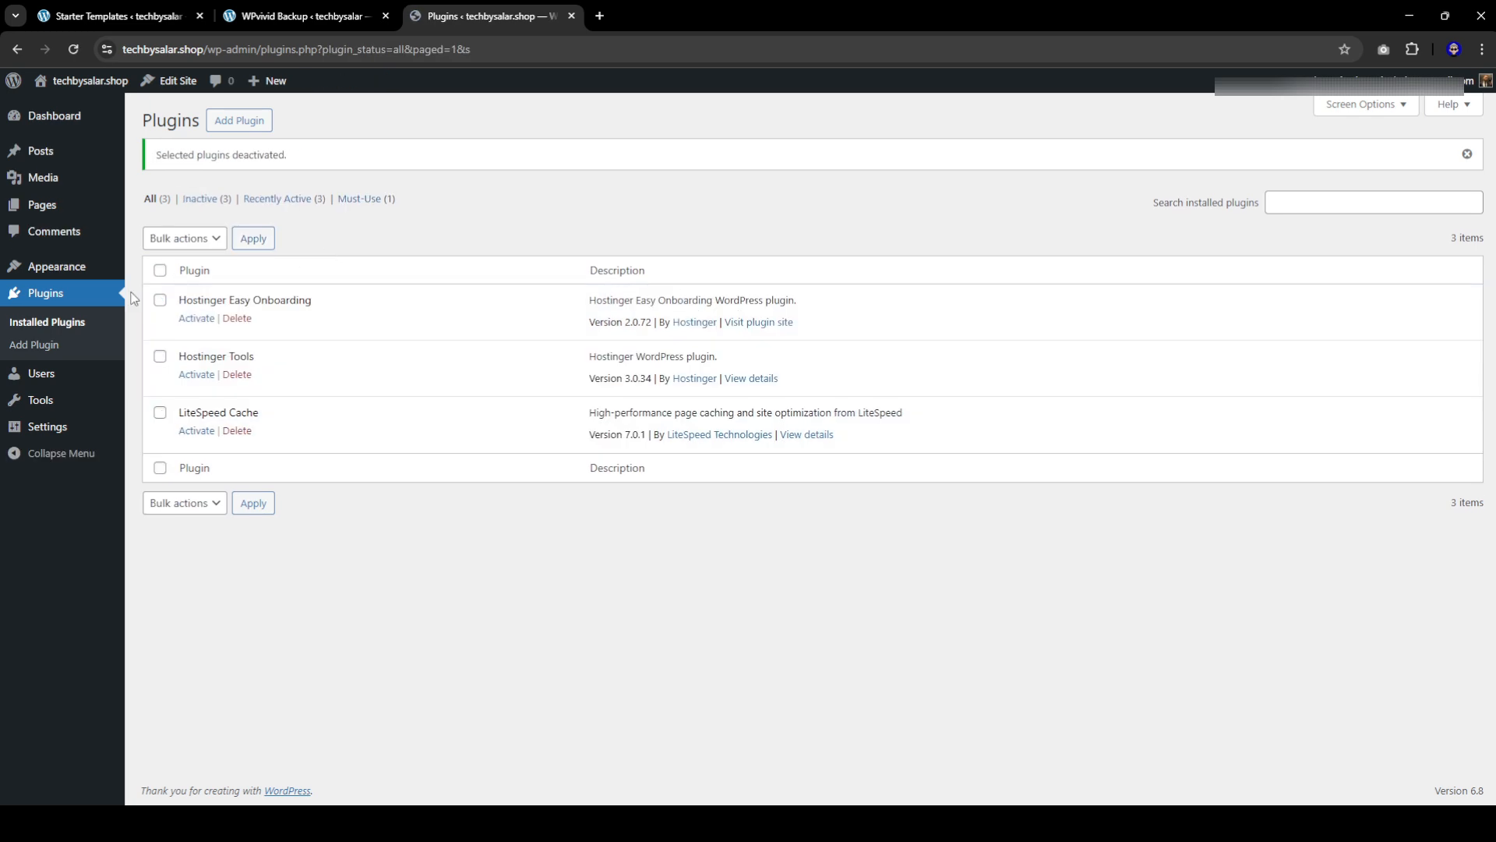
Step: Search the plugin directory on techbysalar.shop for "wpvivid", then install and activate Migration, Backup, Staging – WPvivid Backup & Migration
{"action": "left_click", "coordinate": [48, 356]}
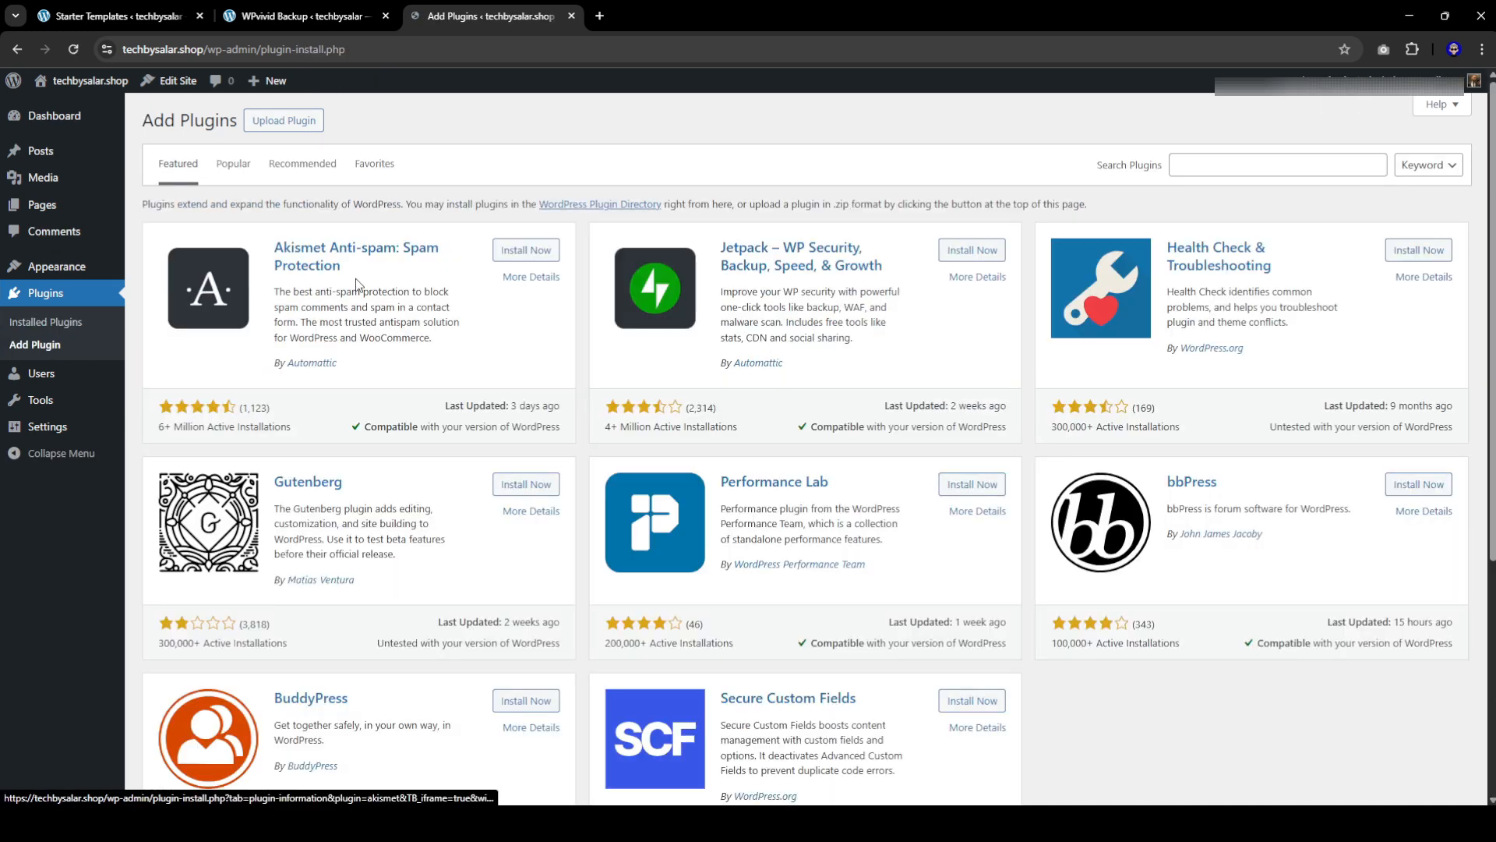
{"action": "left_click", "coordinate": [1236, 165]}
{"action": "type", "text": "w"}
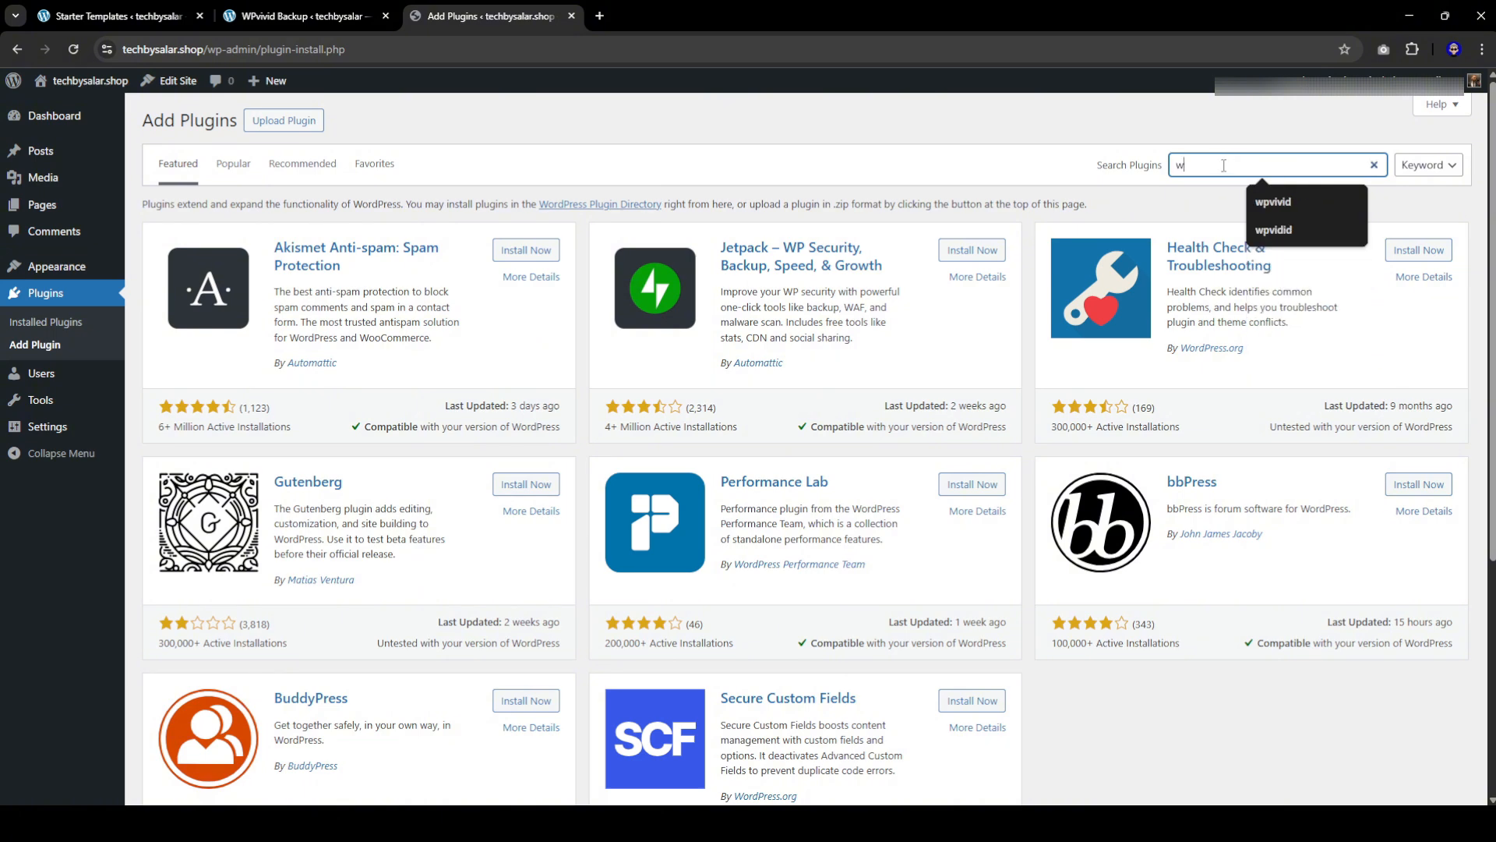
{"action": "type", "text": "pvivid"}
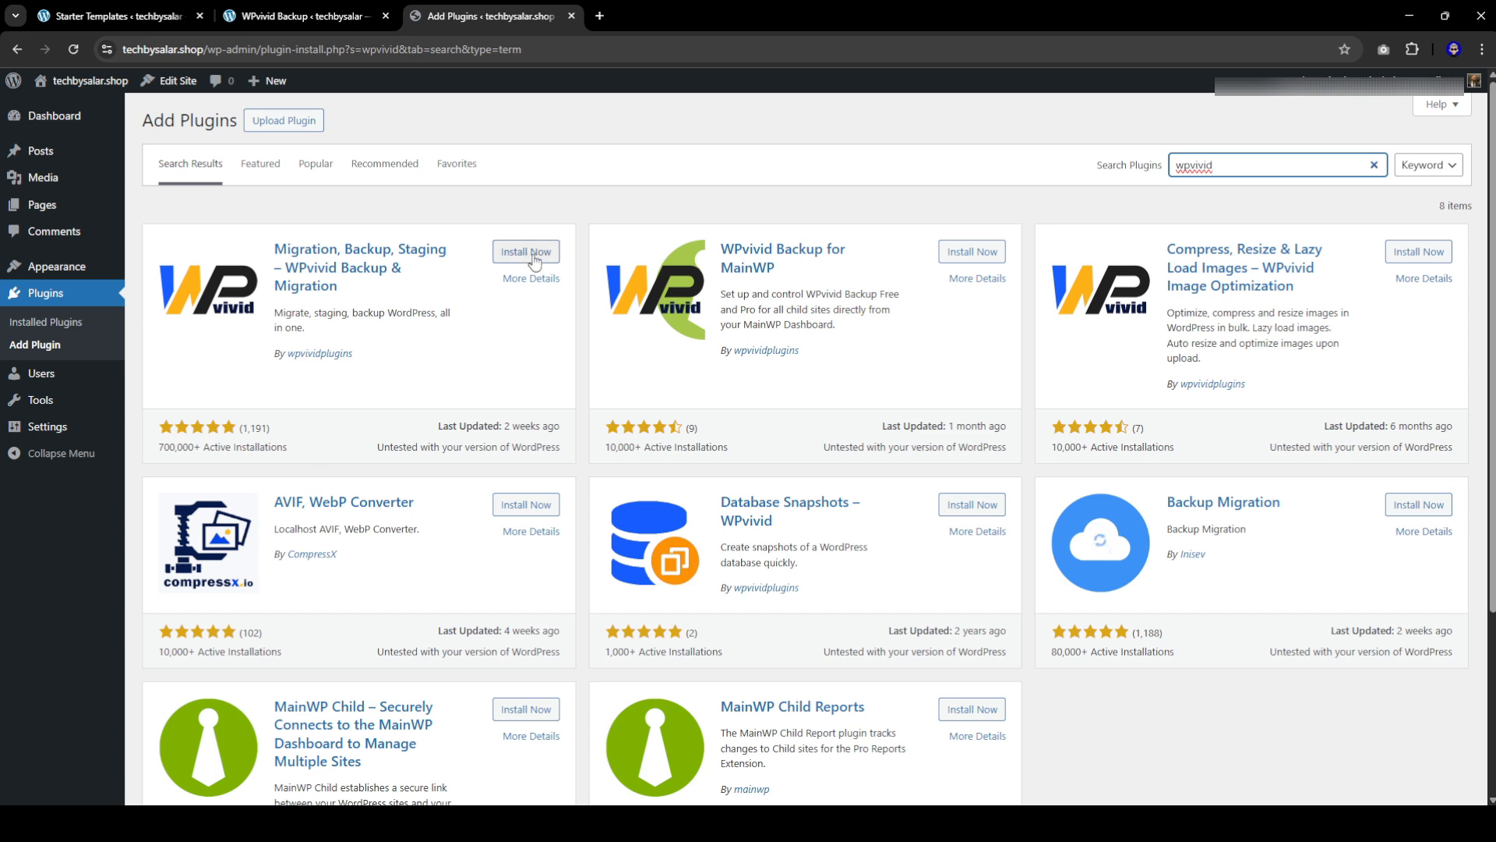
{"action": "left_click", "coordinate": [533, 254]}
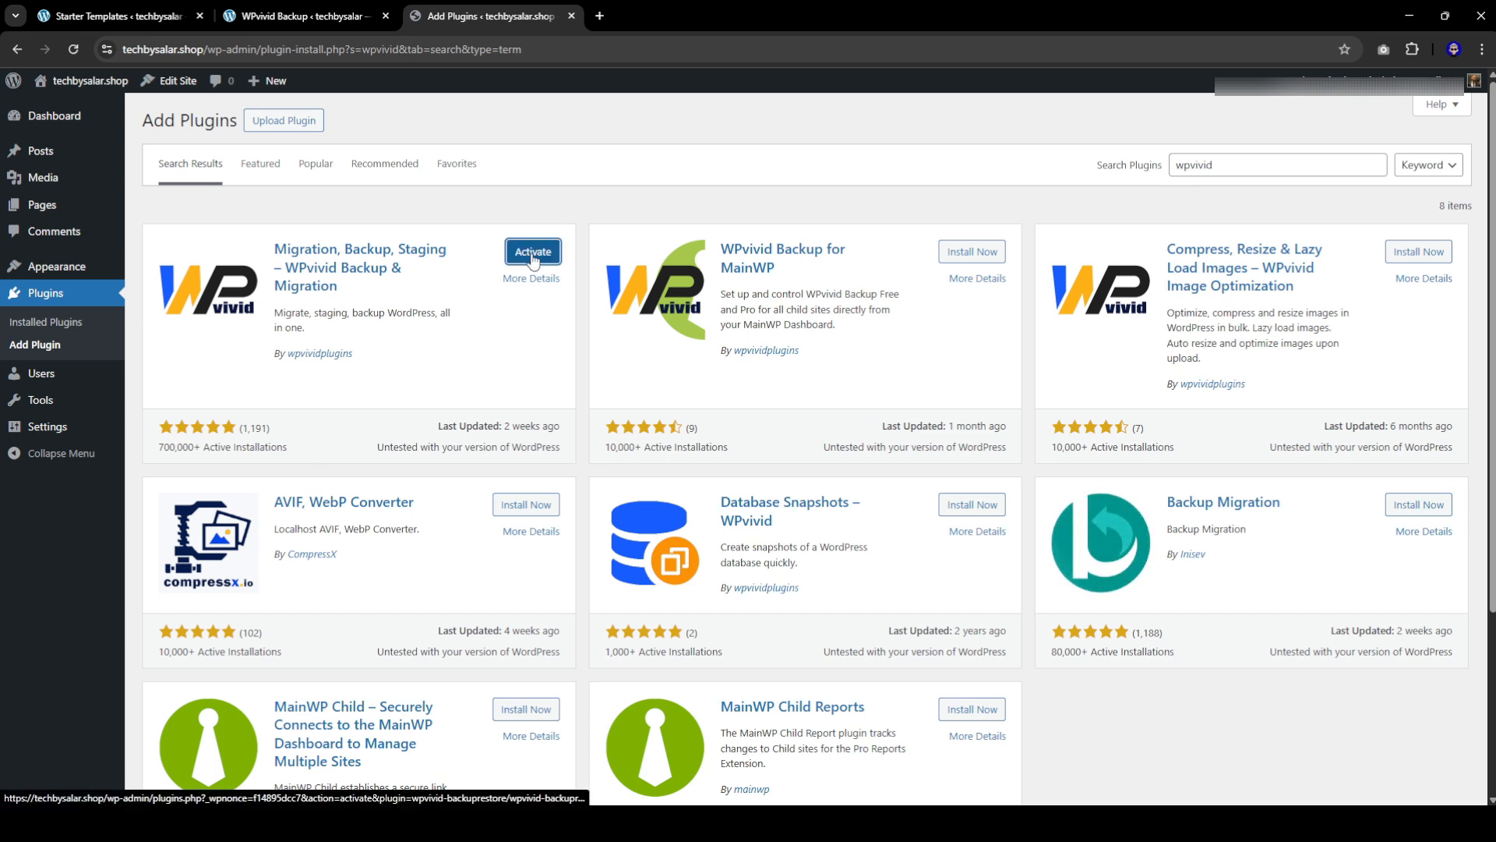
{"action": "left_click", "coordinate": [533, 253]}
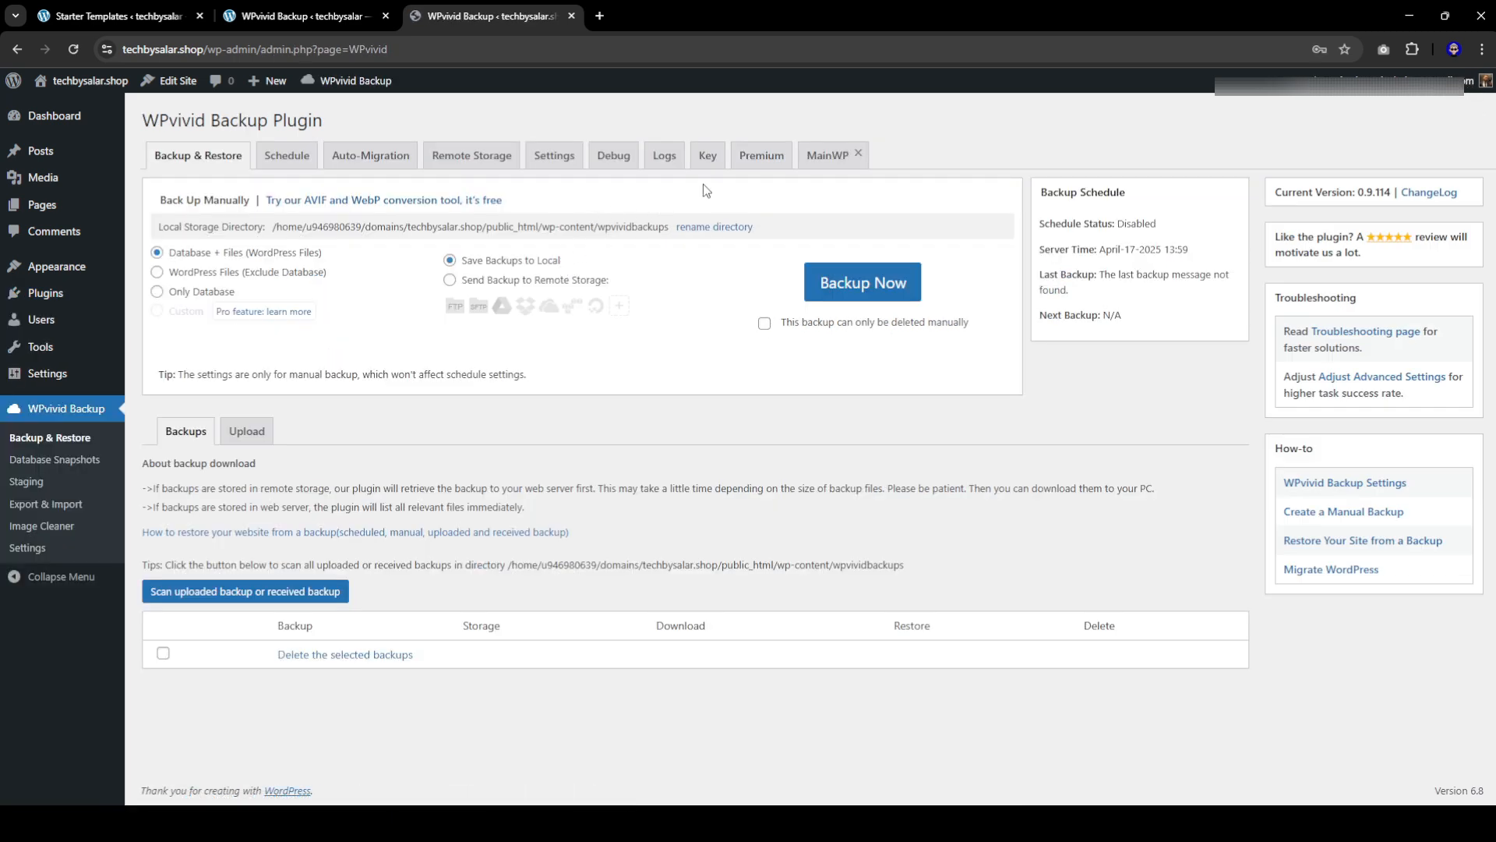
Step: Generate a WPvivid site key with 8 hours expiry on techbysalar.shop and copy the whole key
{"action": "left_click", "coordinate": [711, 159]}
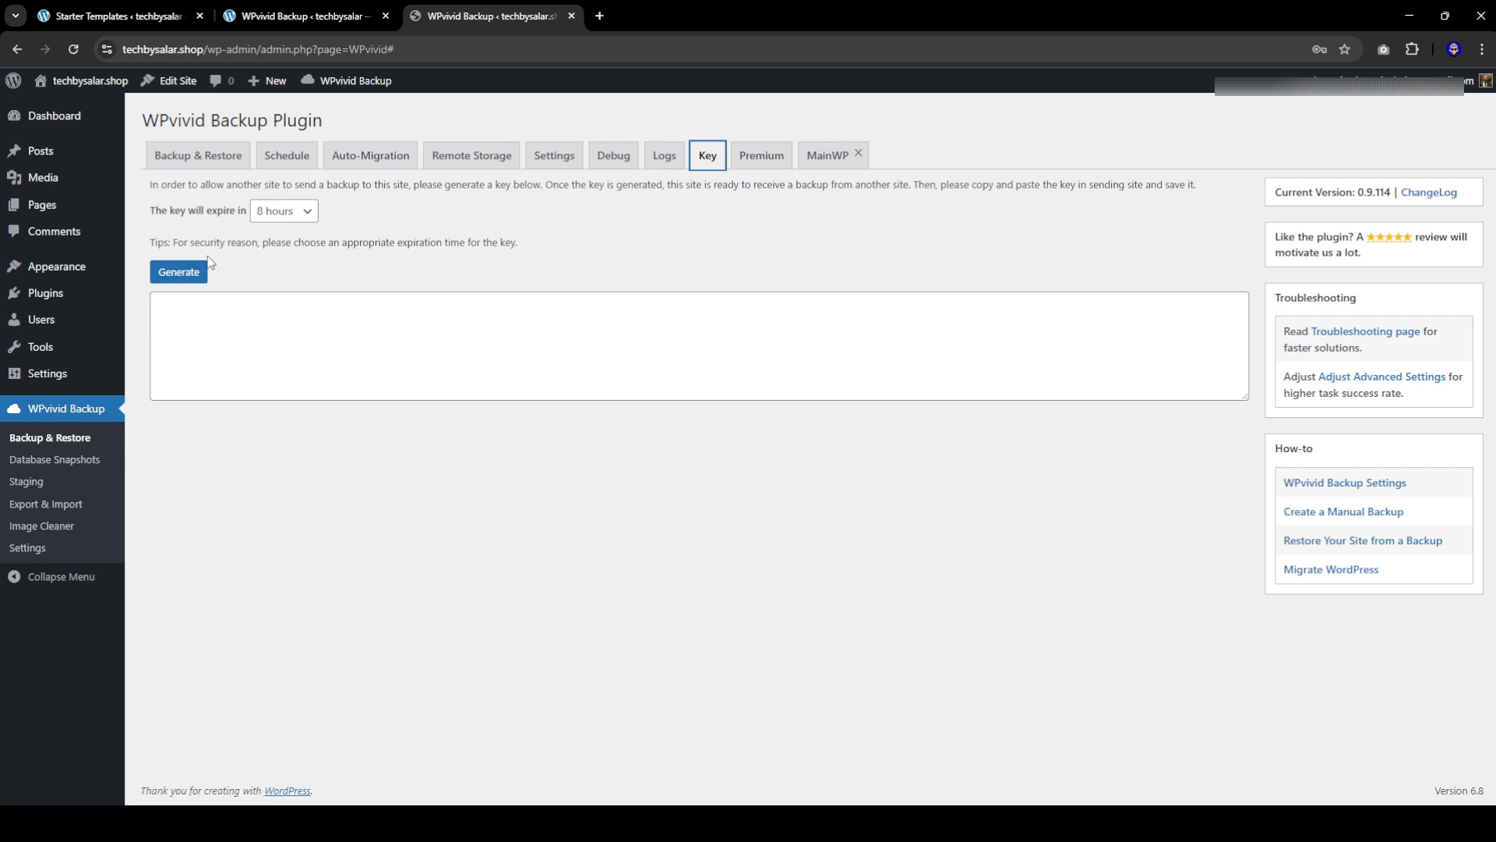
{"action": "left_click", "coordinate": [186, 272]}
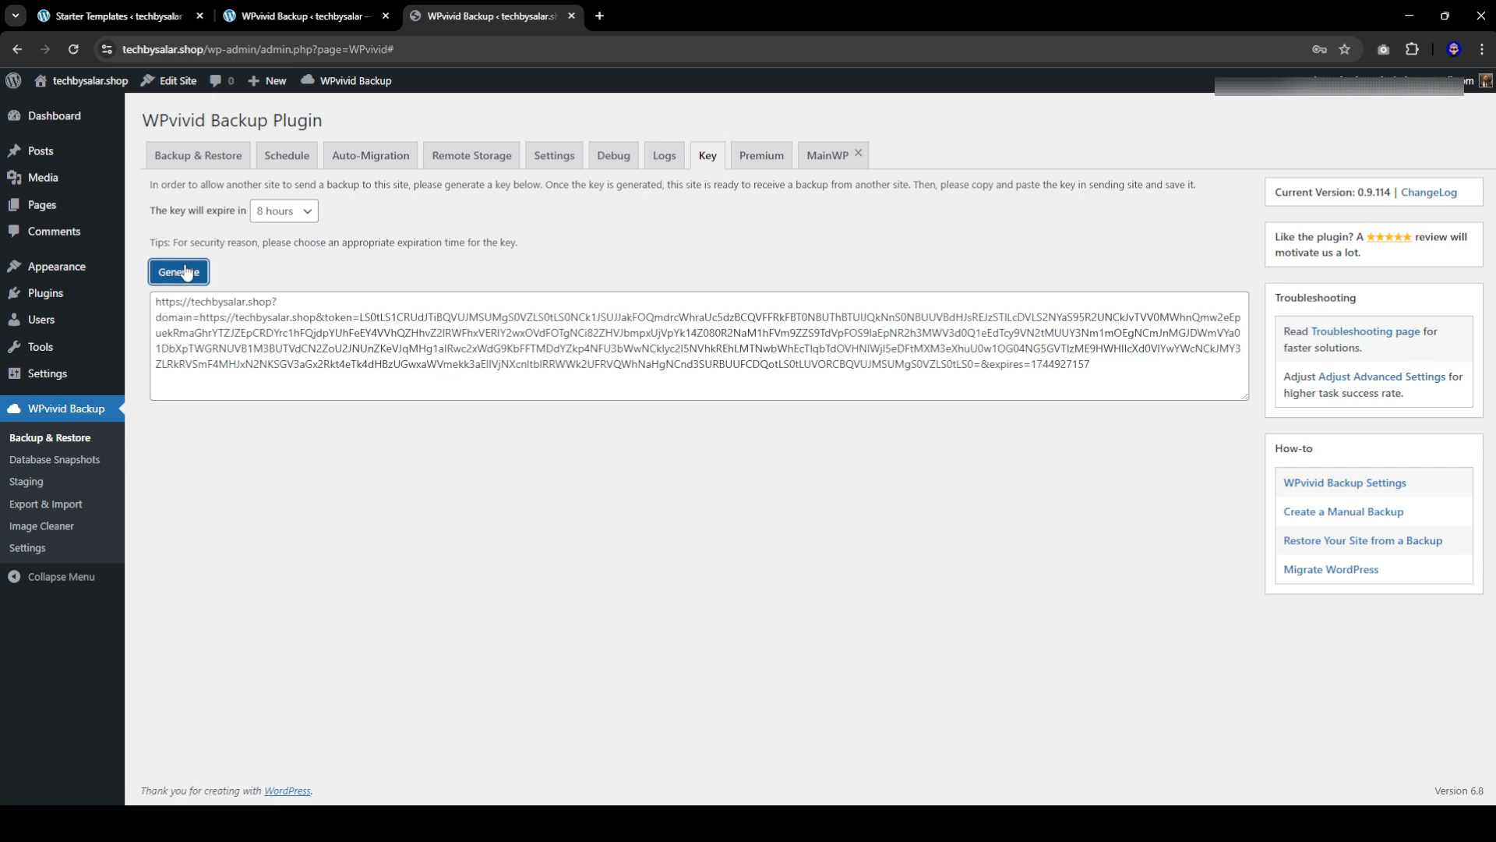
{"action": "triple_click", "coordinate": [250, 330]}
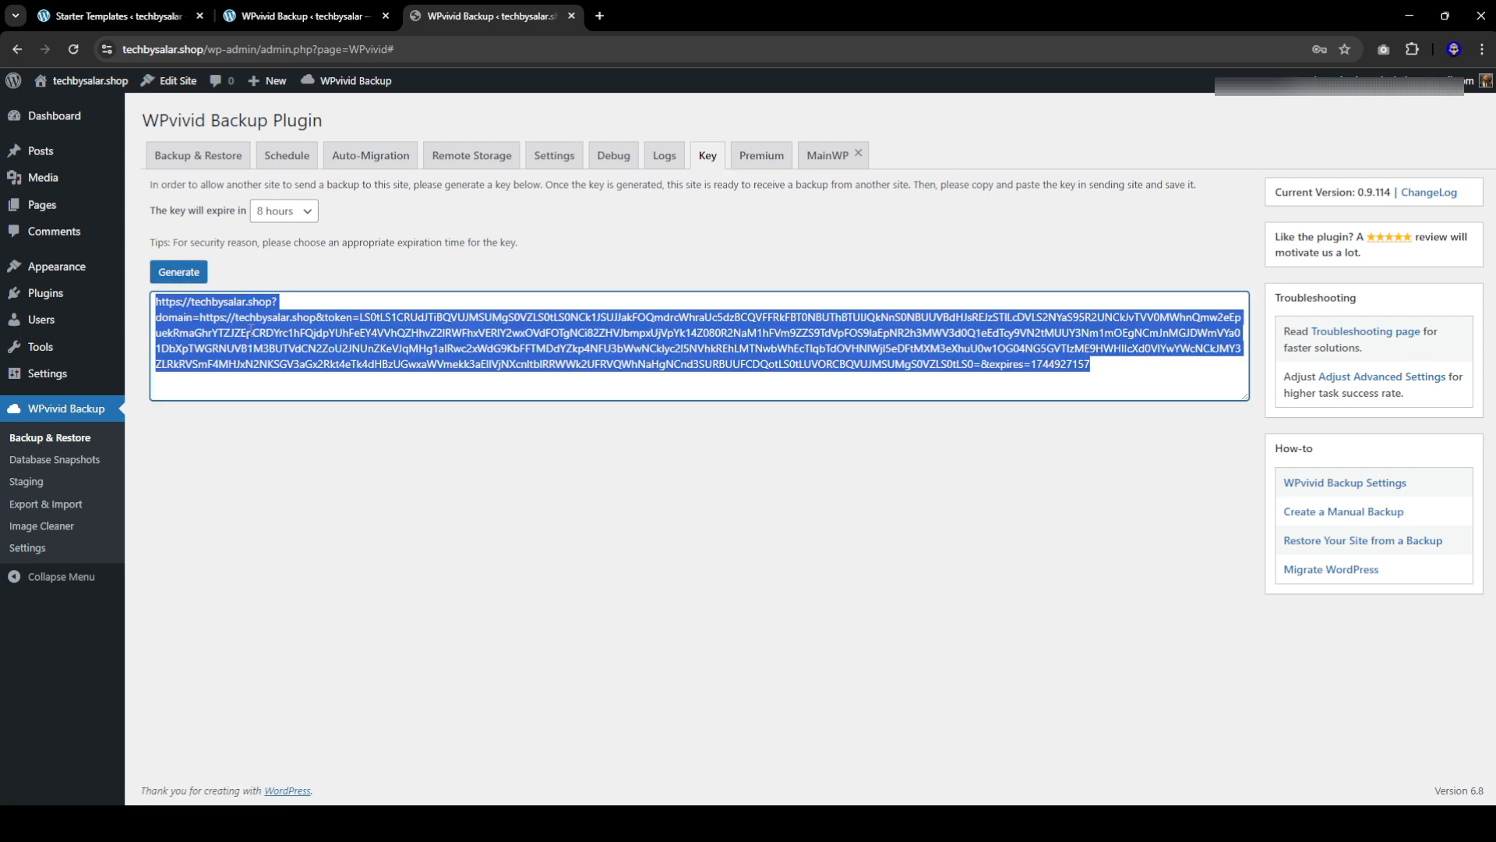
Step: Paste and save the site key in the local site's WPvivid Auto-Migration, and start Clone then Transfer for Database + Files
{"action": "left_click", "coordinate": [295, 16]}
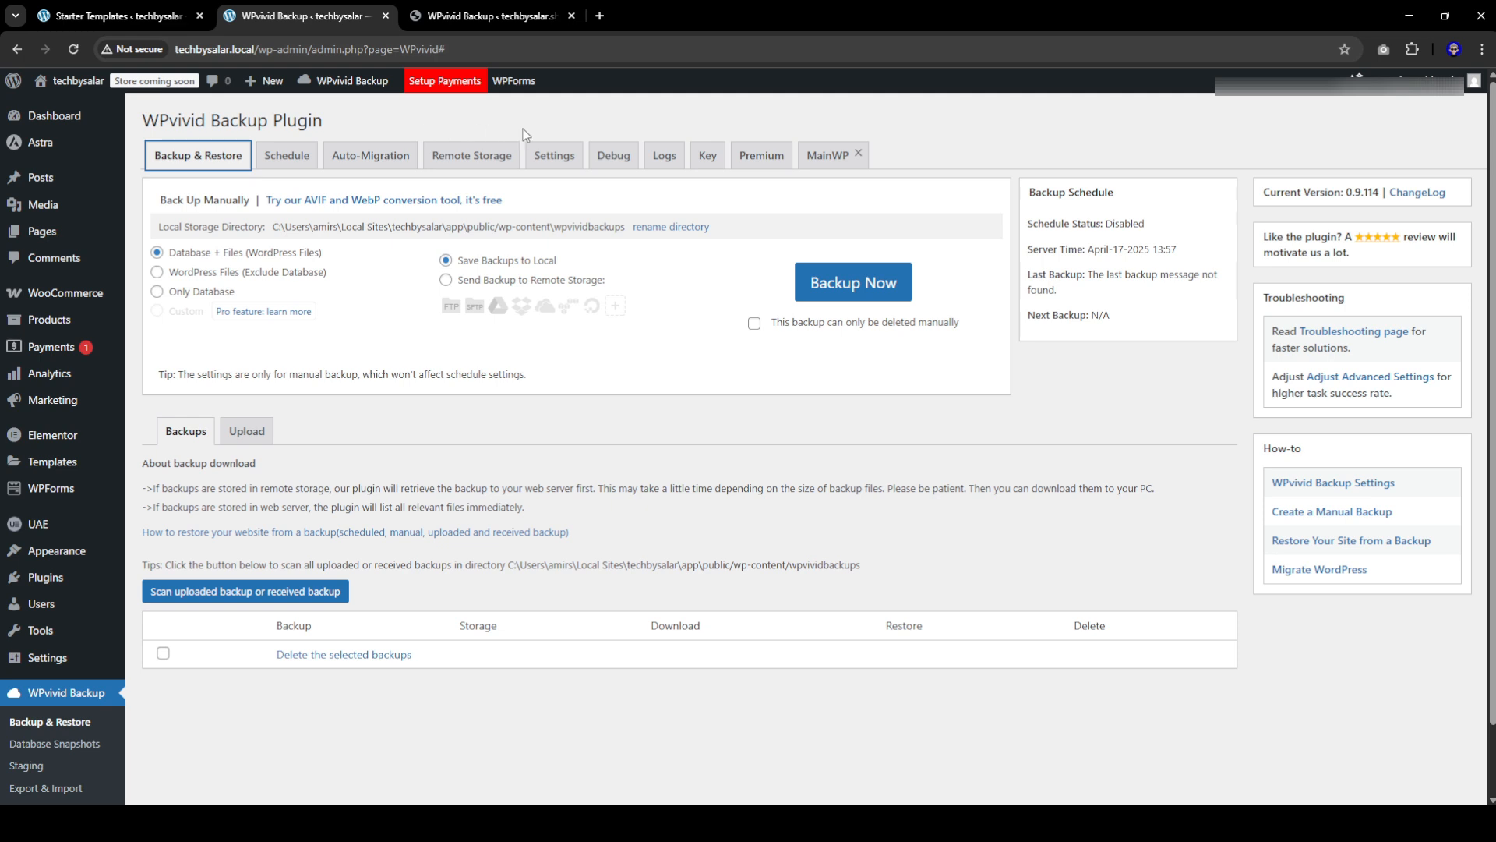
{"action": "left_click", "coordinate": [363, 162]}
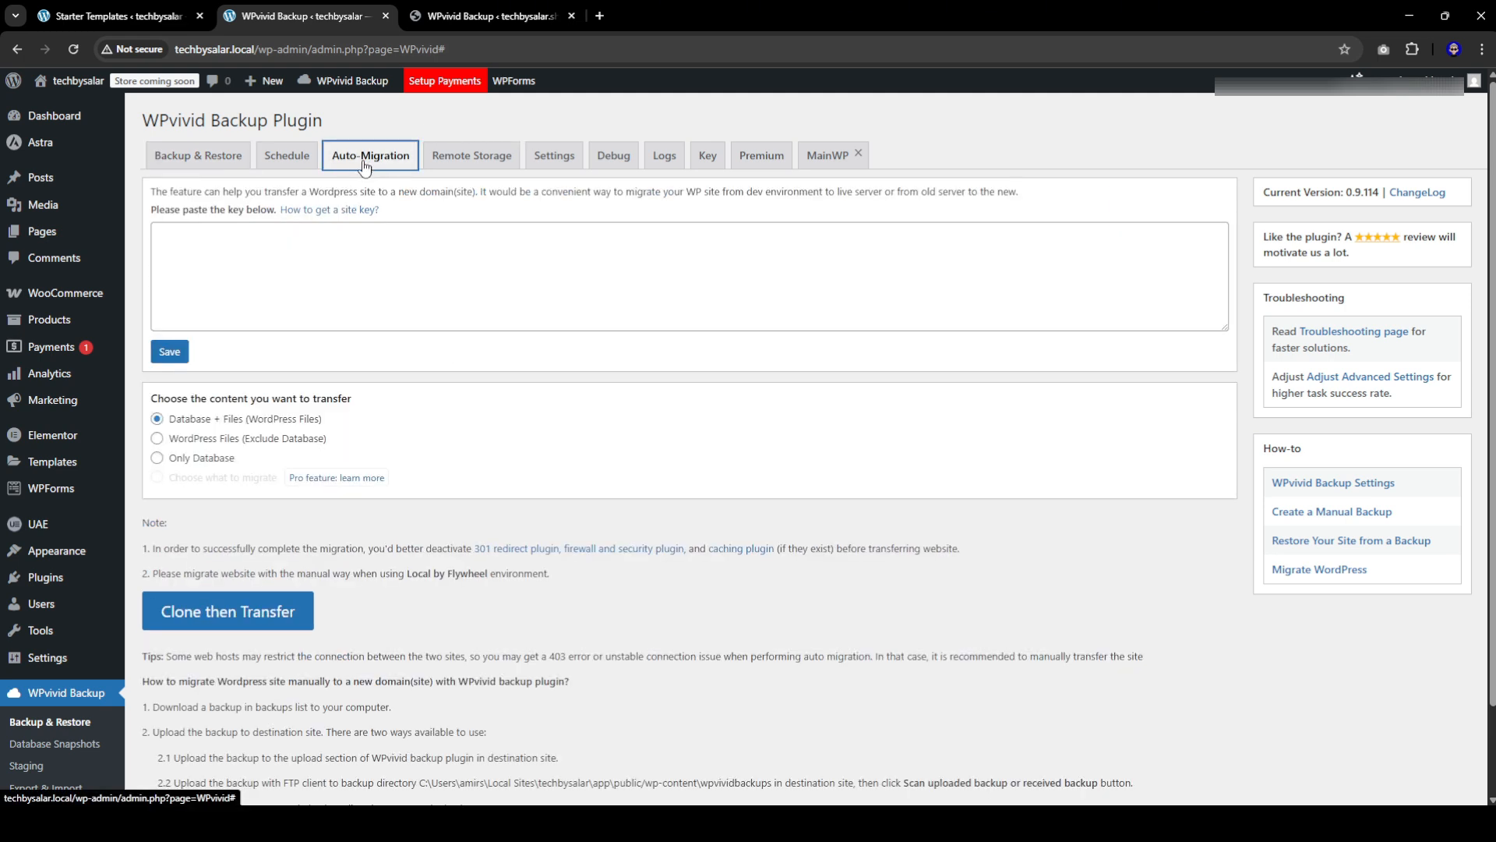
{"action": "left_click", "coordinate": [270, 274]}
{"action": "key", "text": "ctrl+v"}
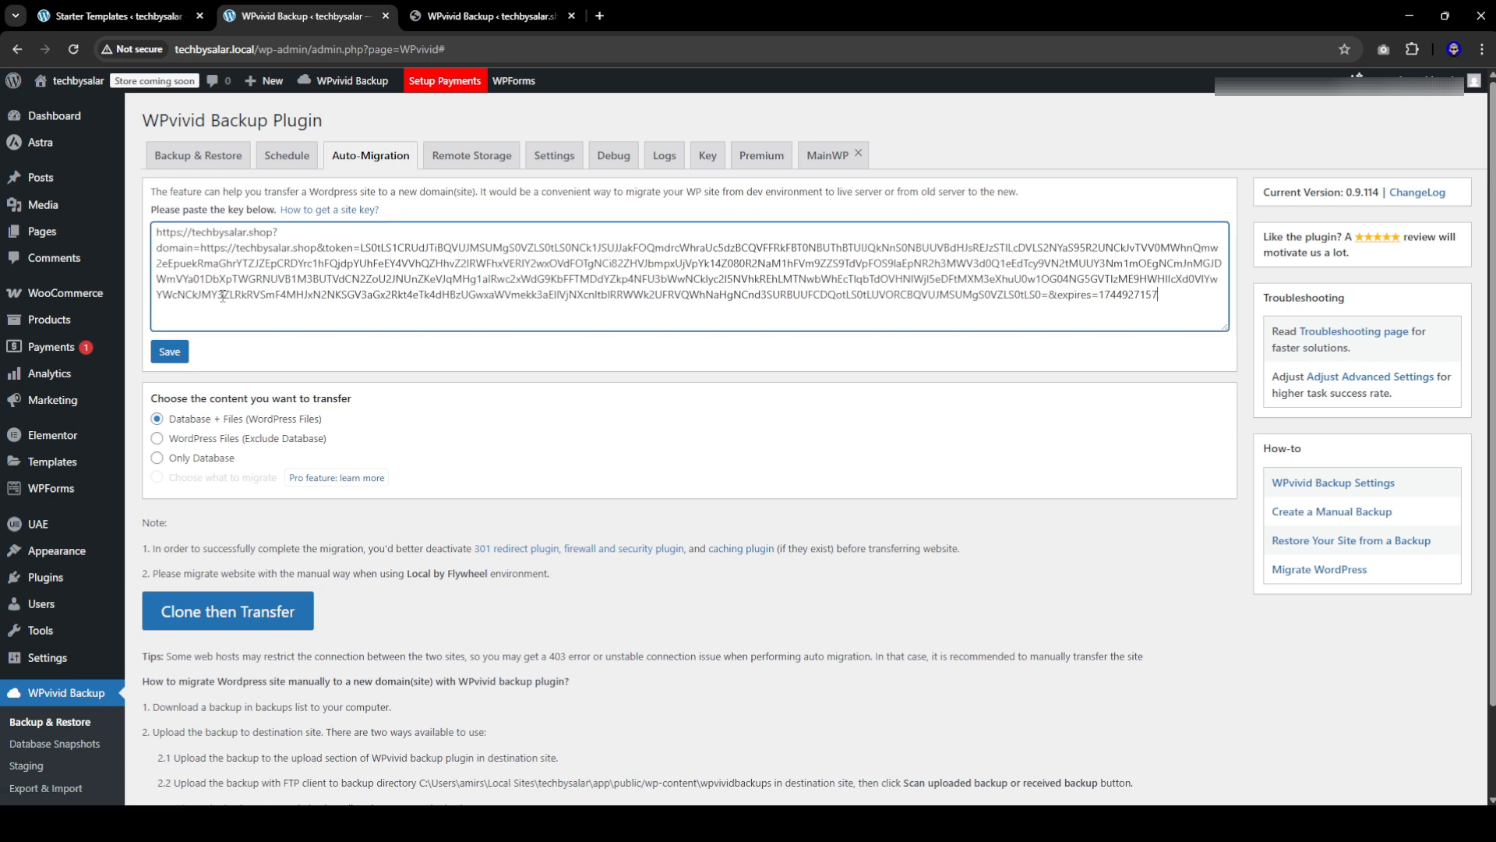
{"action": "left_click", "coordinate": [170, 355]}
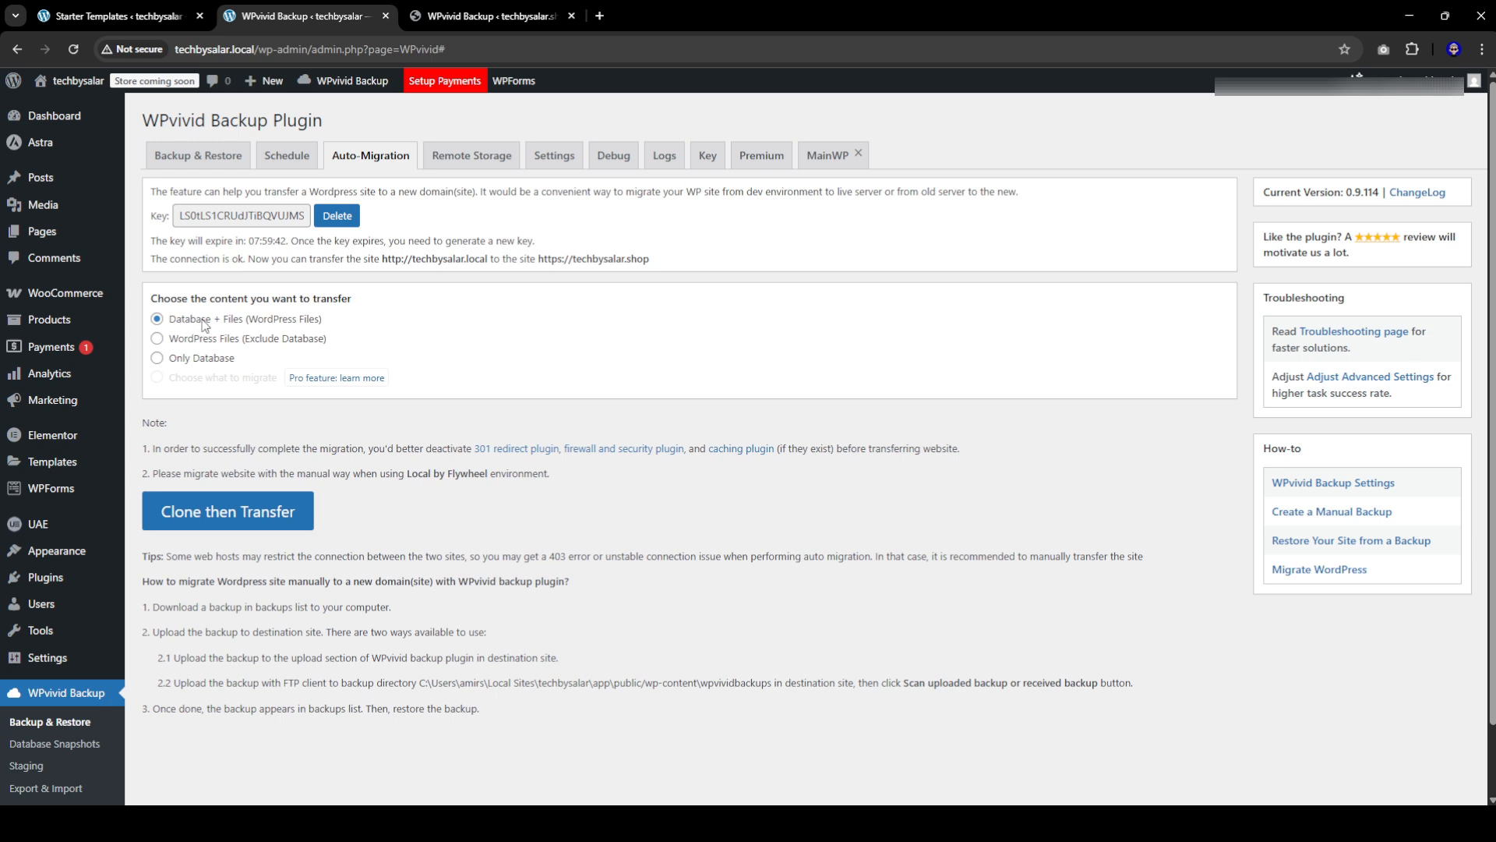
{"action": "left_click", "coordinate": [230, 524]}
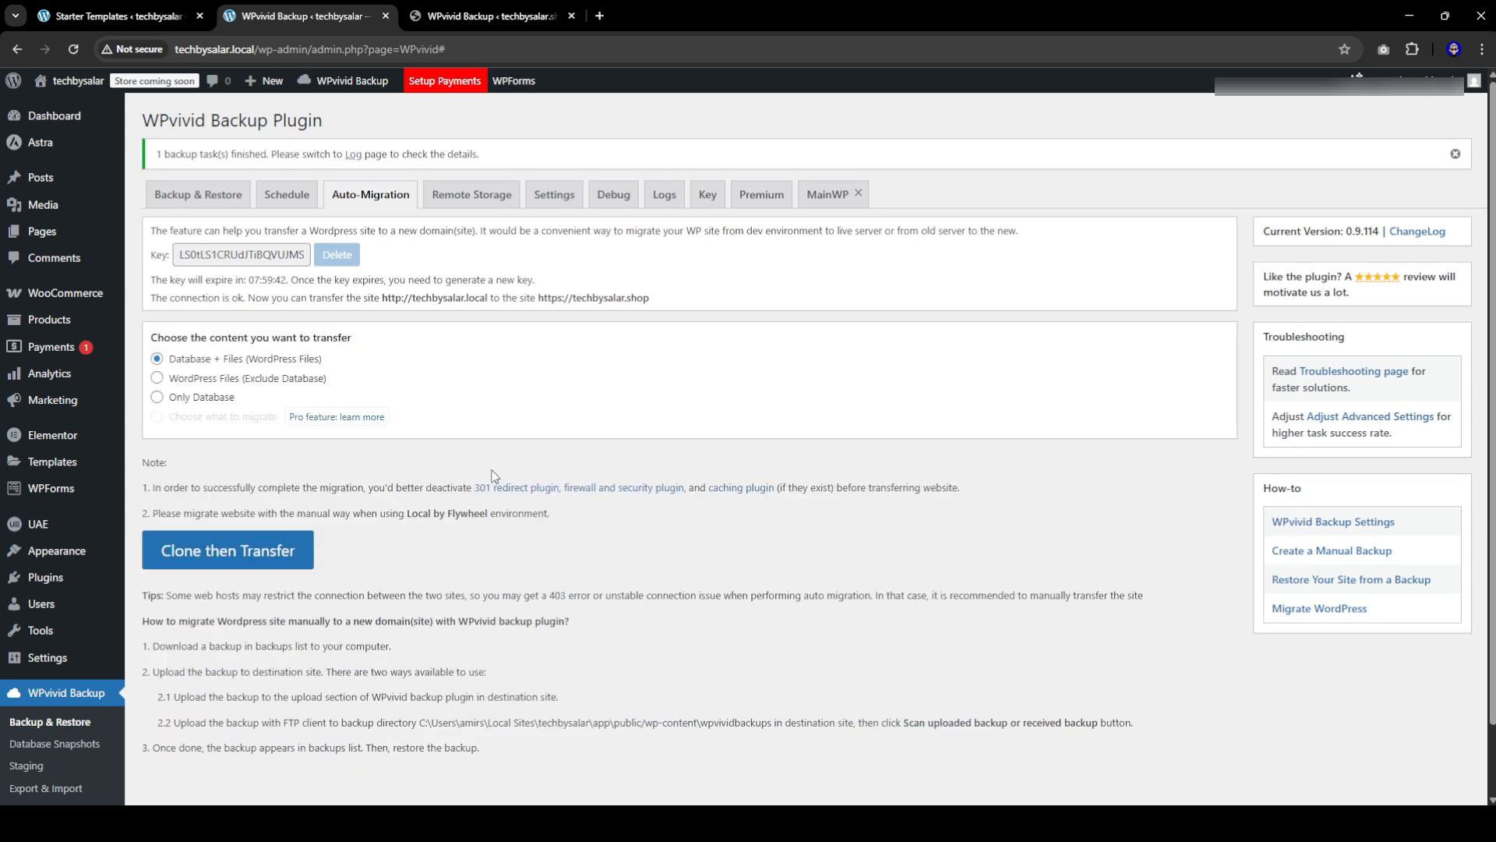
Step: Restore the received migration backup from WPvivid's Backup & Restore on techbysalar.shop and confirm the restore
{"action": "left_click", "coordinate": [459, 16]}
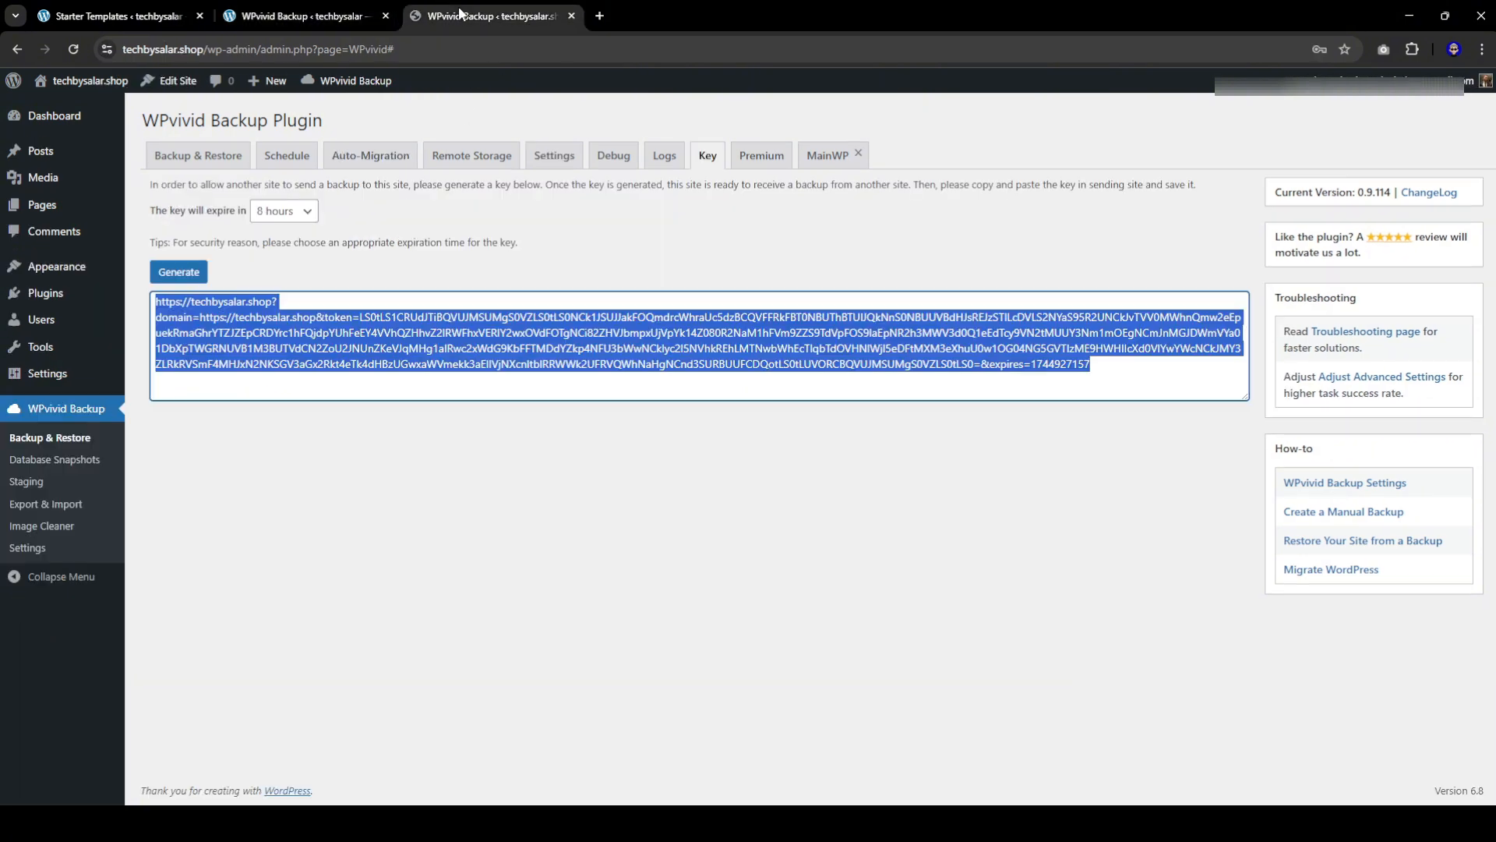
{"action": "left_click", "coordinate": [192, 165]}
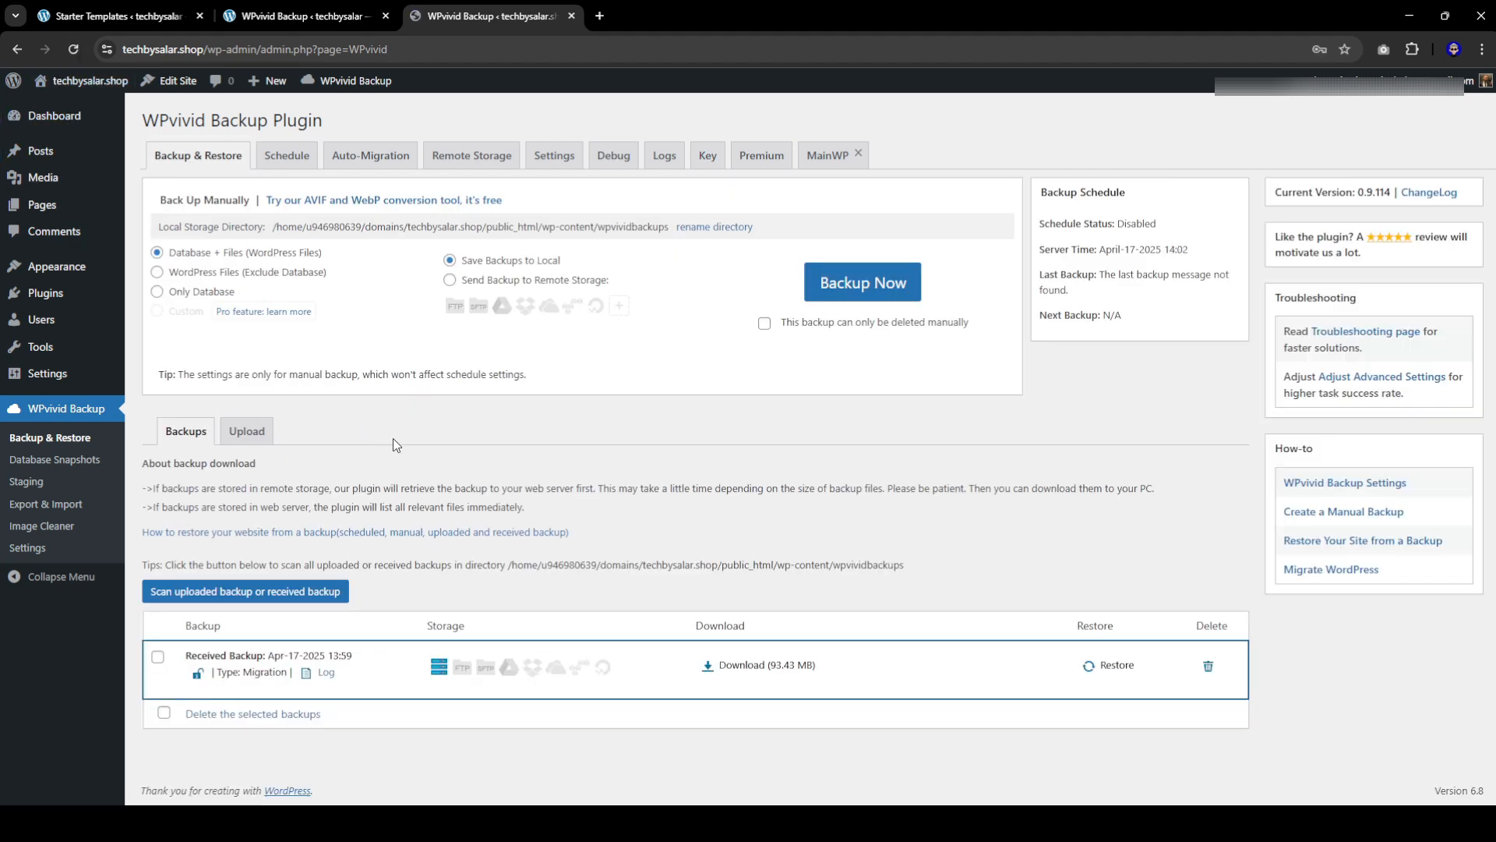
{"action": "left_click", "coordinate": [158, 658]}
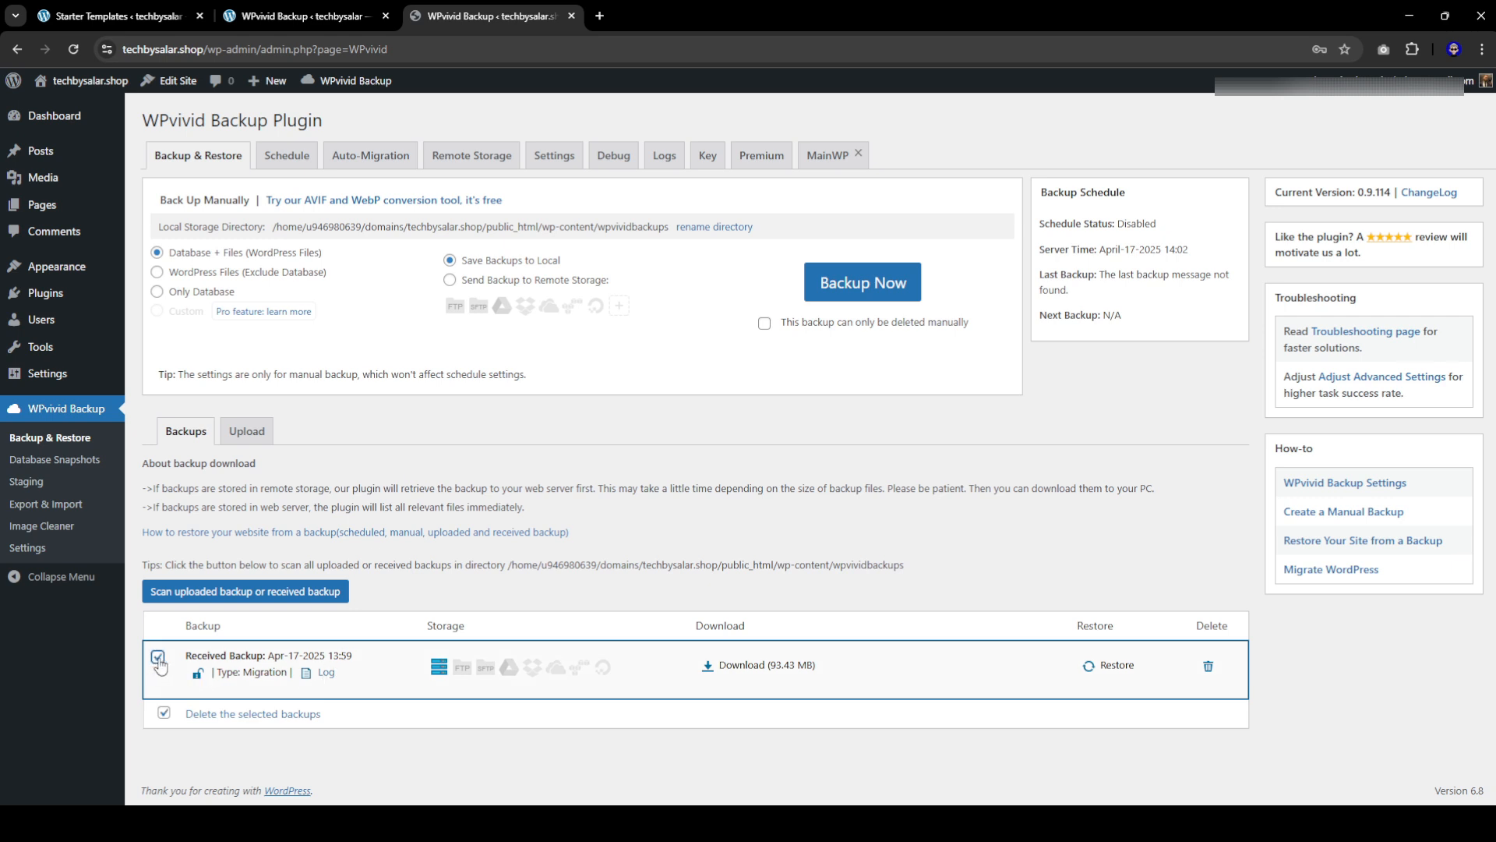
{"action": "left_click", "coordinate": [1102, 667]}
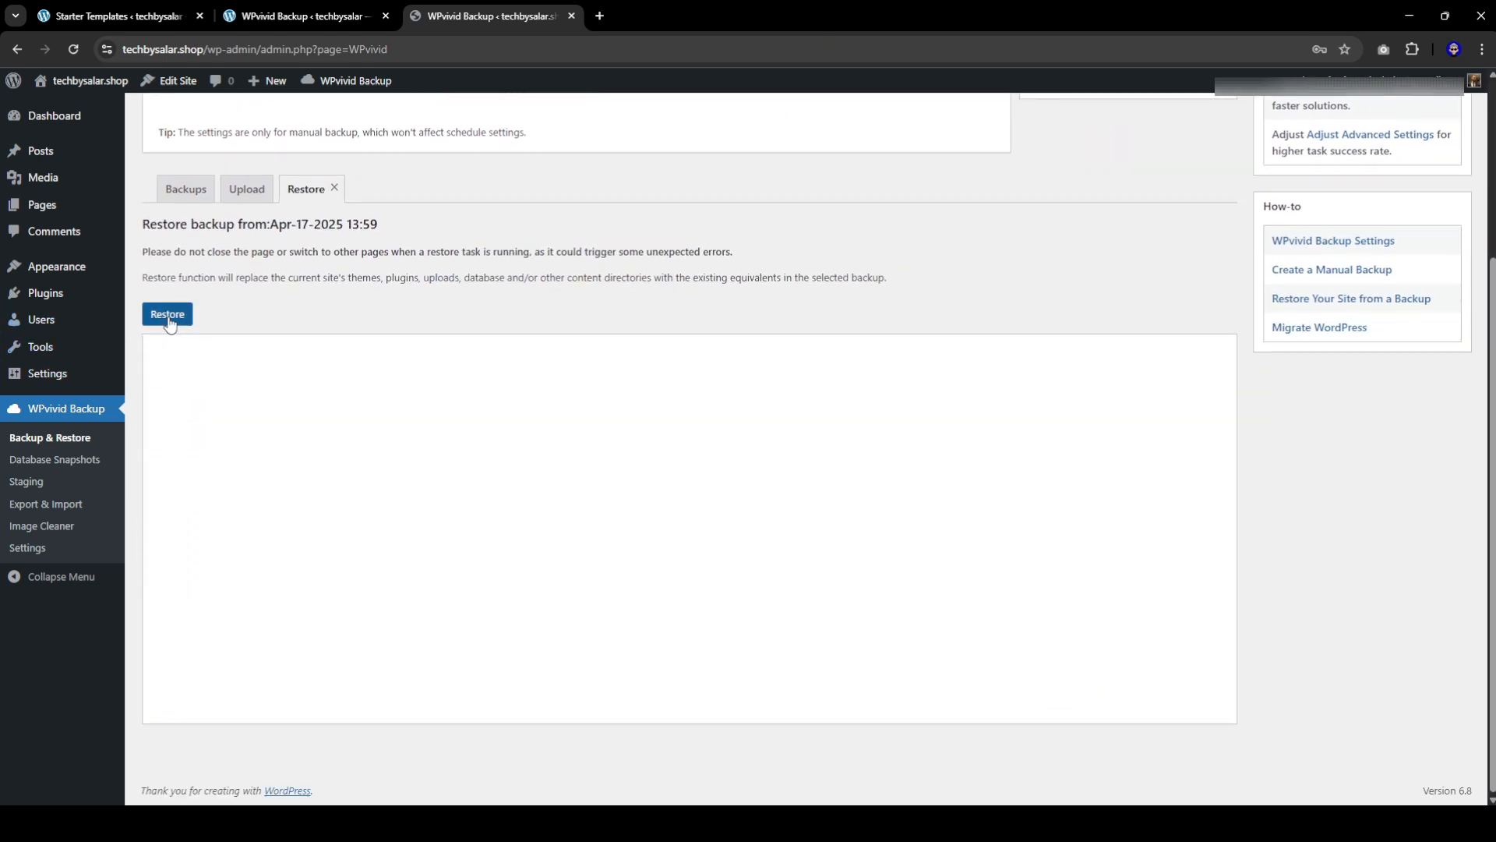
{"action": "left_click", "coordinate": [169, 321]}
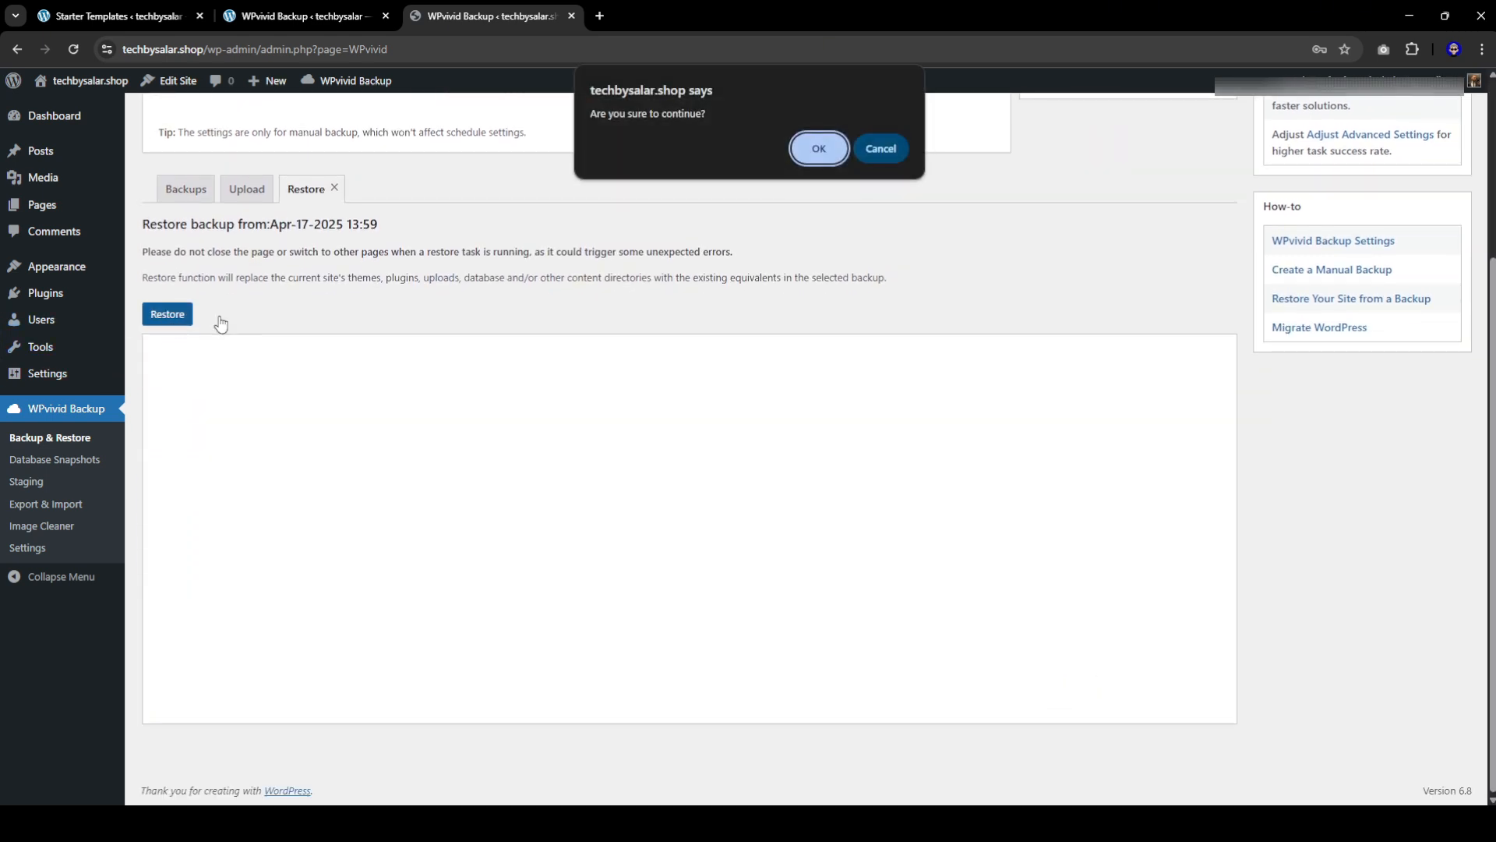
{"action": "left_click", "coordinate": [824, 156]}
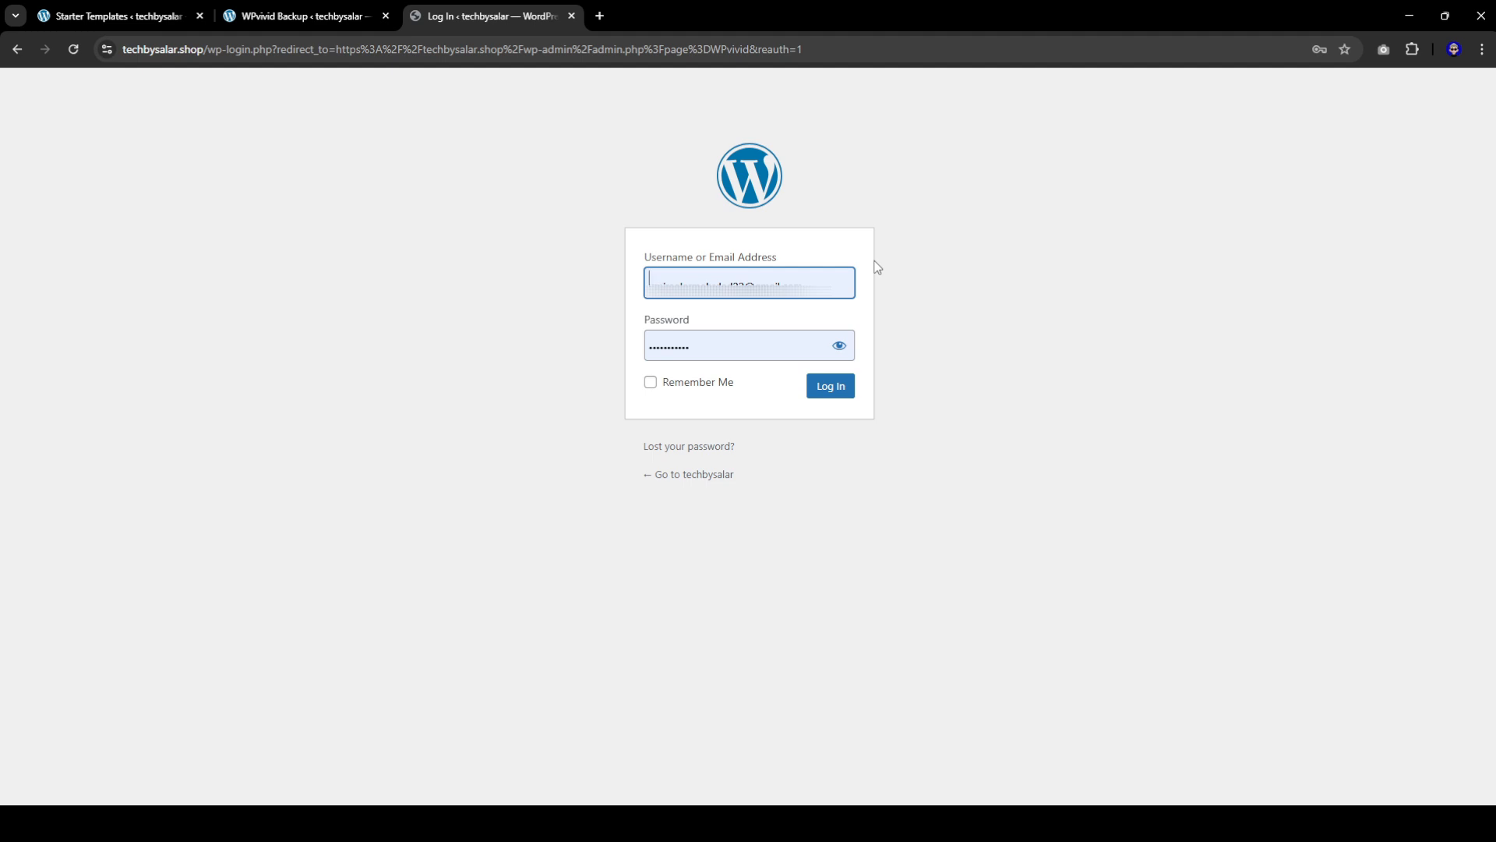
Step: Open the techbysalar.shop home page to check the migrated store
{"action": "left_click_drag", "start_coordinate": [814, 52], "coordinate": [663, 53]}
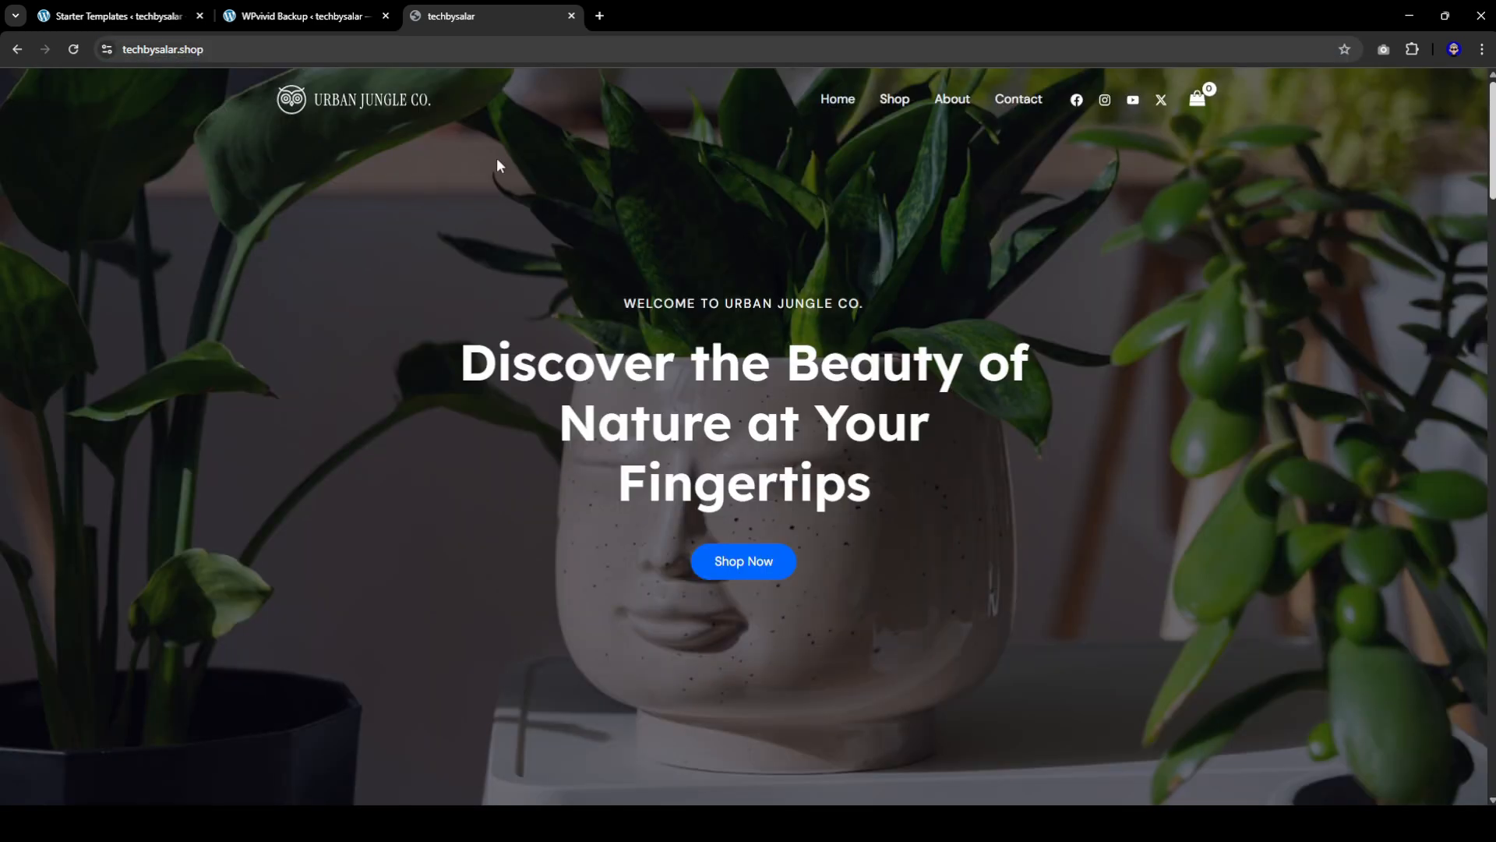
{"action": "left_click_drag", "start_coordinate": [238, 49], "coordinate": [102, 53]}
{"action": "left_click", "coordinate": [232, 139]}
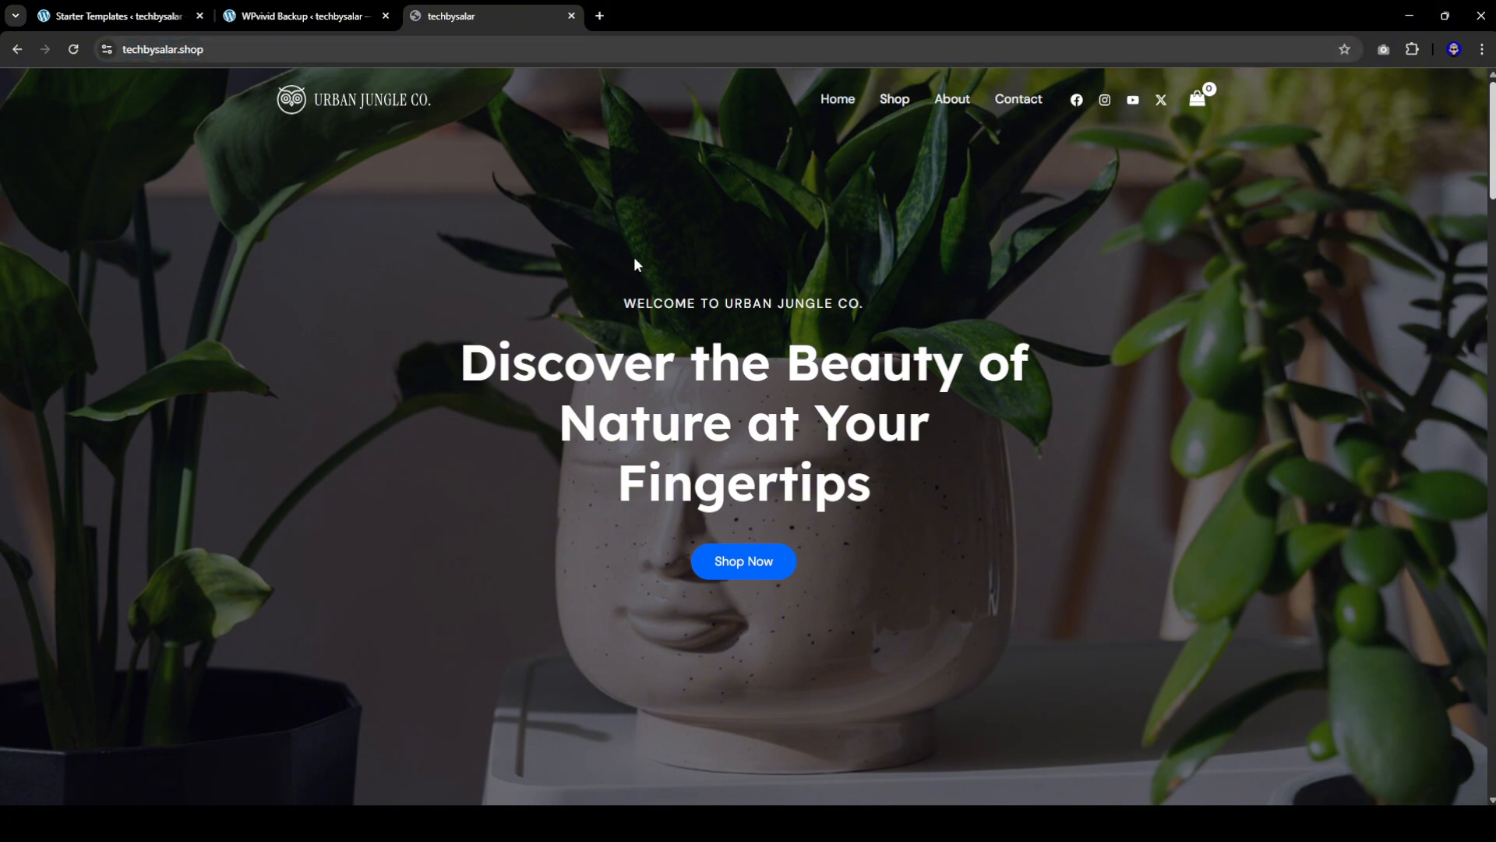